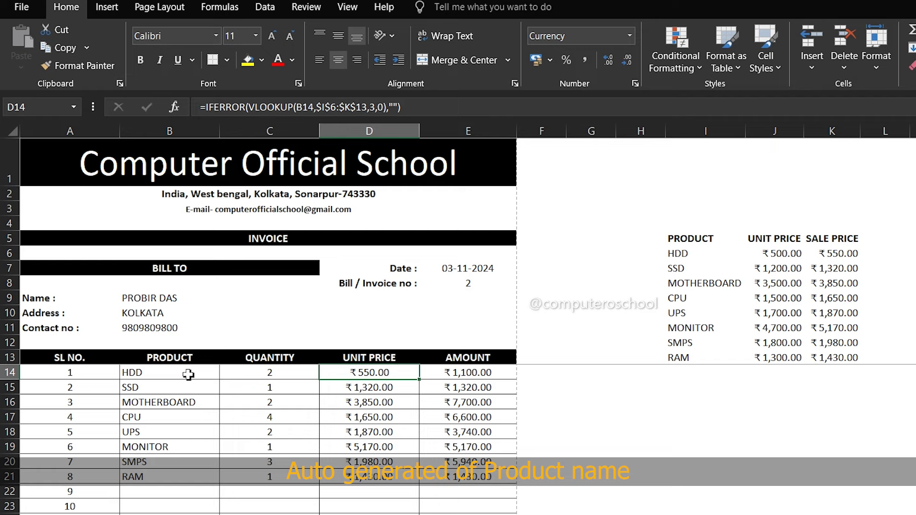
Replace HDD with MOTHERBOARD in B14's product dropdown and check E14's IFERROR amount formula
left_click(188, 375)
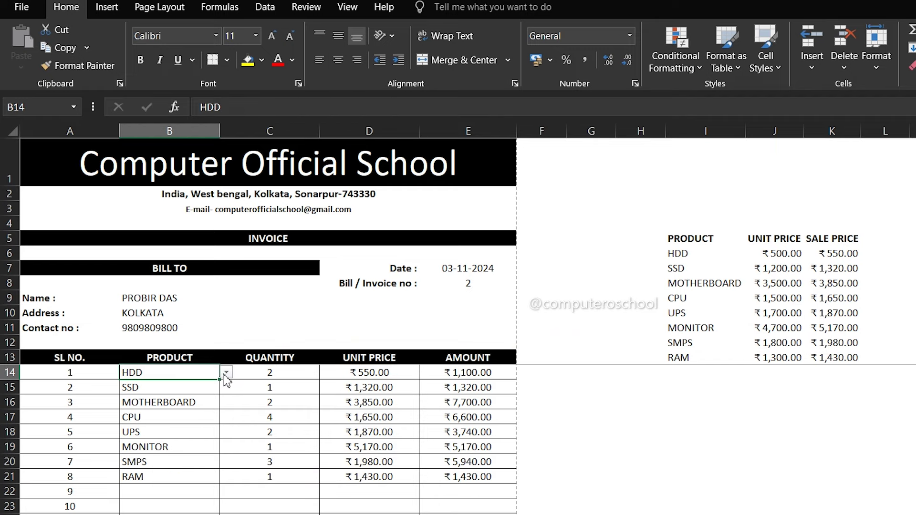
left_click(226, 373)
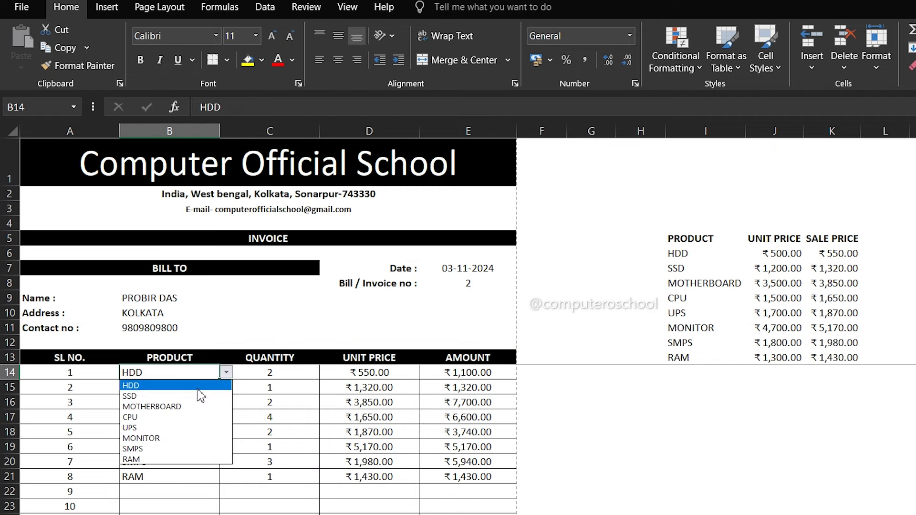
left_click(178, 407)
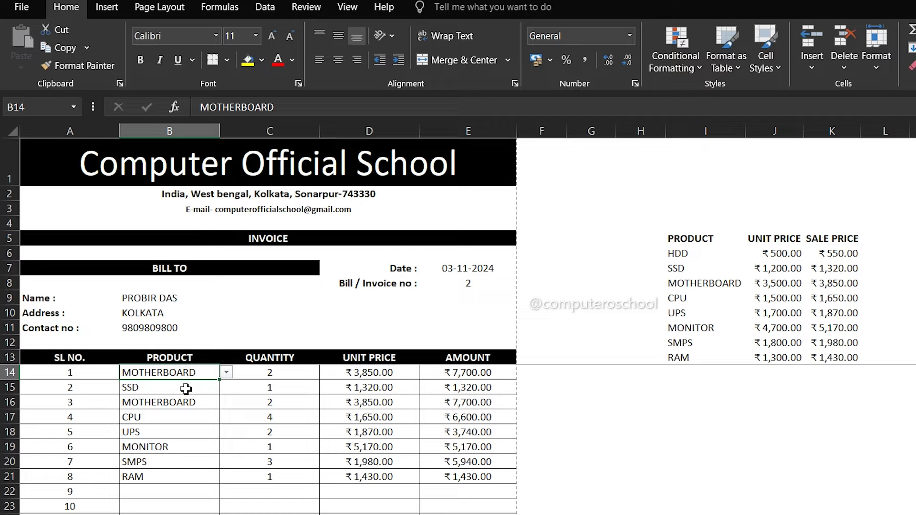
left_click(470, 372)
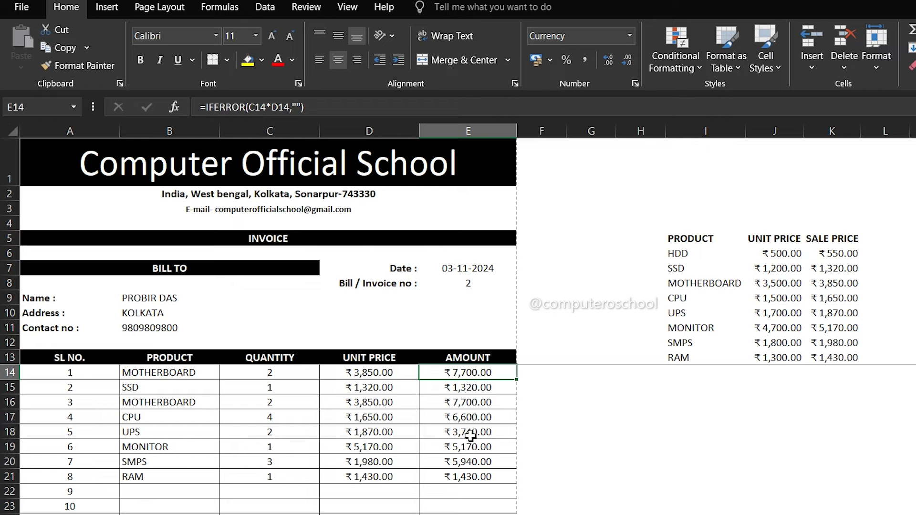
scroll(471, 430, "down", 2)
scroll(472, 437, "down", 3)
scroll(471, 436, "down", 1)
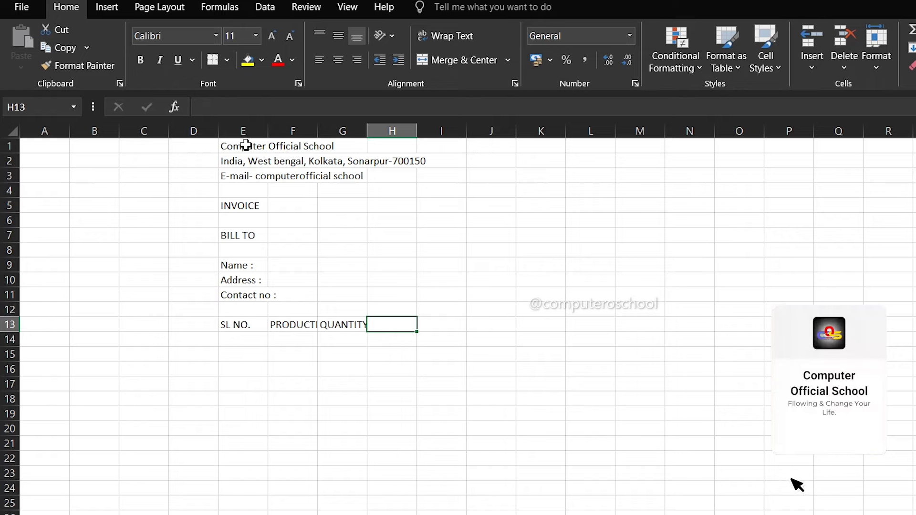
Enter the UNIT PRICE and AMOUNT column headings
type("UNIT PRICE")
key("Tab")
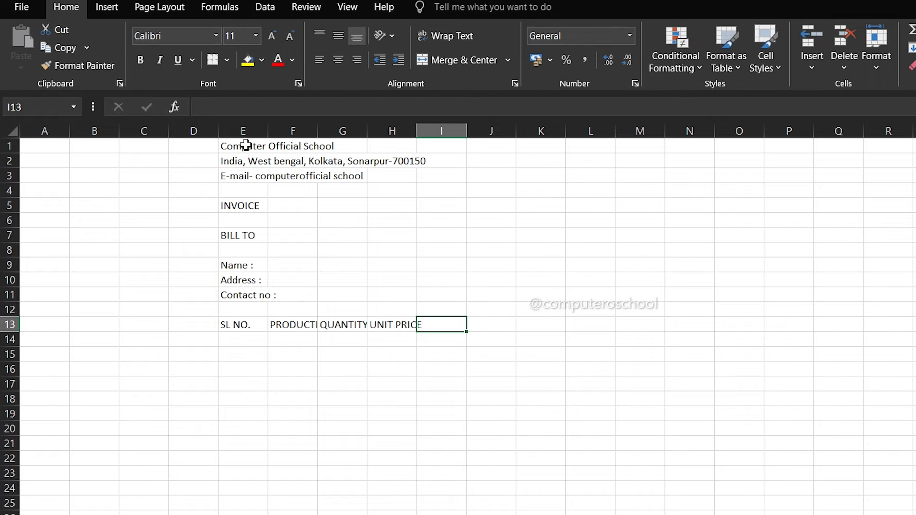
type("AMOUNT")
Add the 'Total amount :' and 'Paid amount' labels below the item rows
scroll(431, 326, "down", 1)
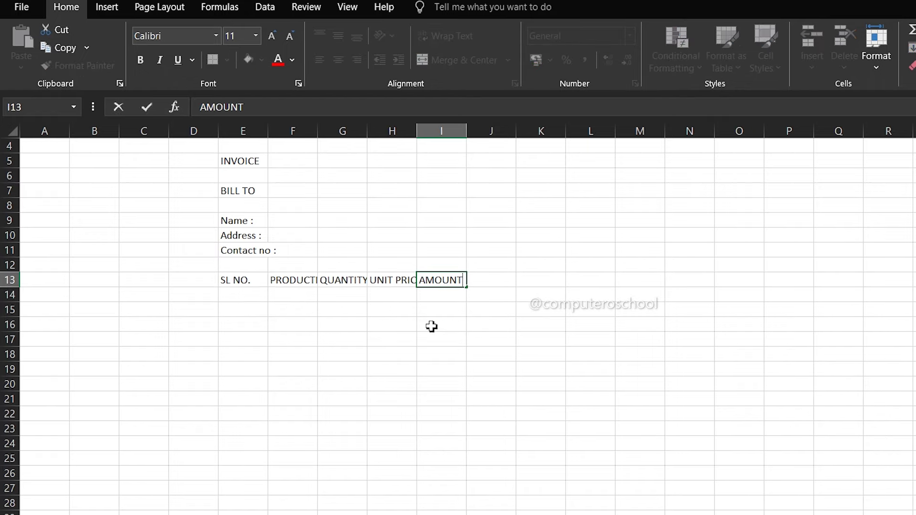
scroll(431, 327, "down", 1)
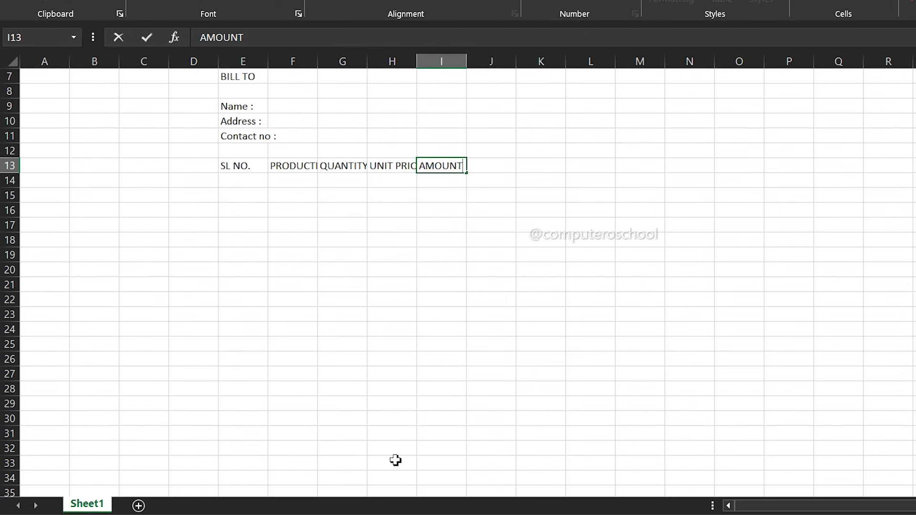
scroll(395, 460, "down", 1)
left_click(410, 432)
type("Total amount :")
key("Return")
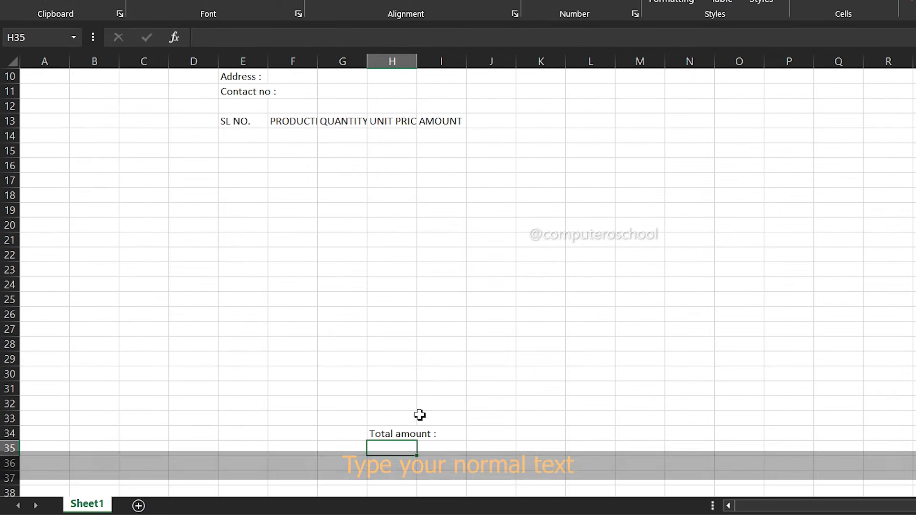
type("Paid amount")
key("Return")
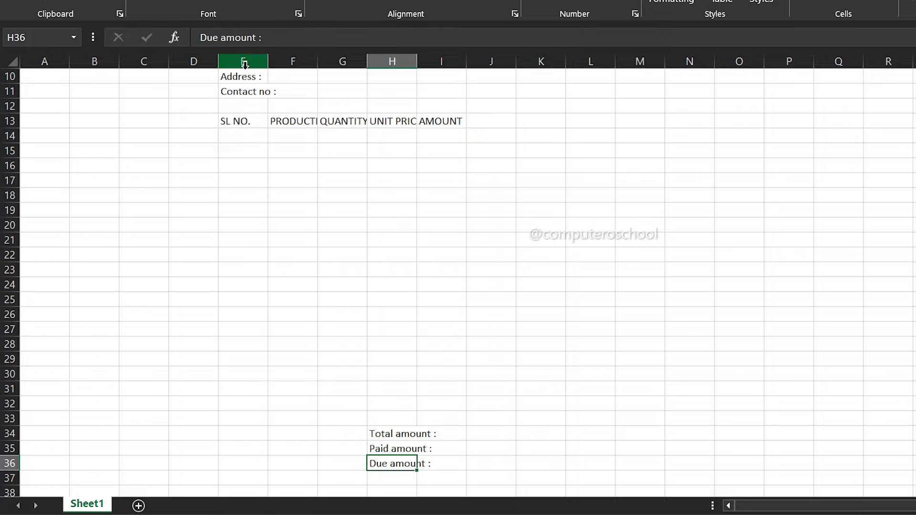
Select cell E42 for the Authorised Signature label
left_click(244, 63)
scroll(258, 396, "down", 2)
scroll(253, 386, "down", 1)
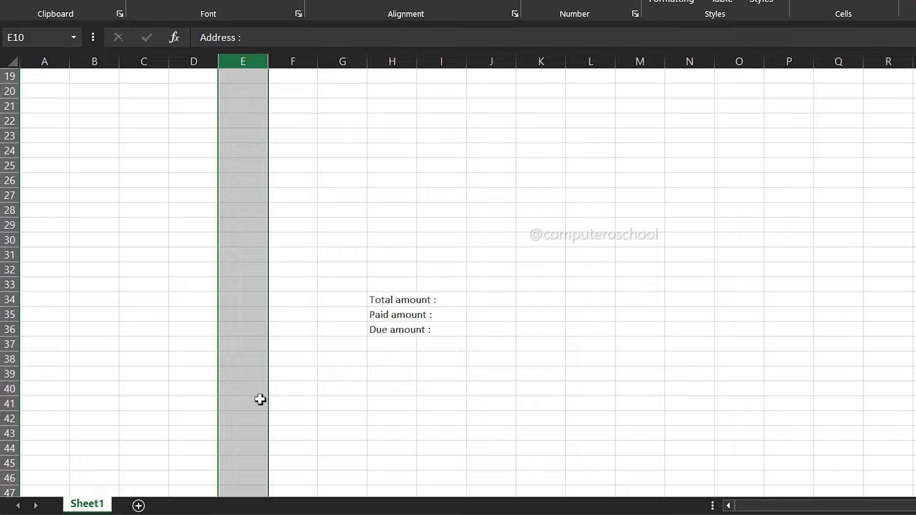
scroll(251, 380, "down", 1)
left_click(251, 376)
scroll(402, 295, "up", 6)
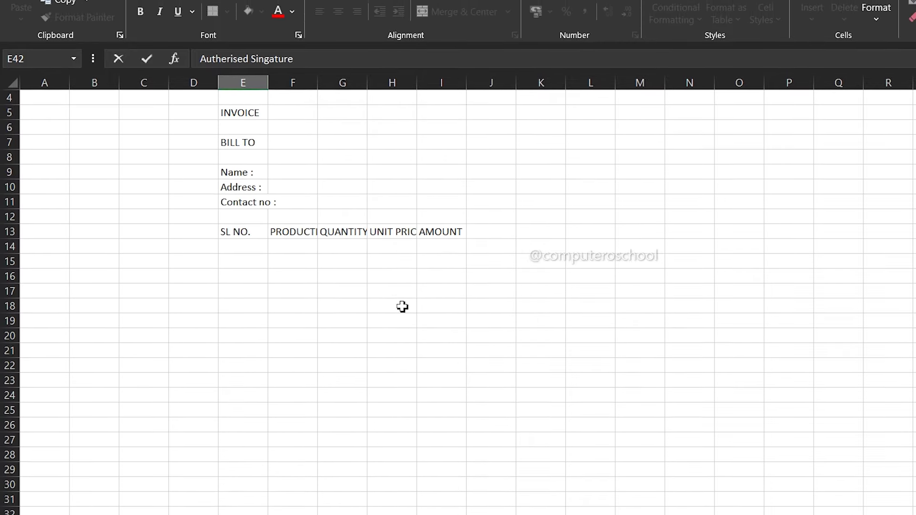
scroll(403, 305, "up", 1)
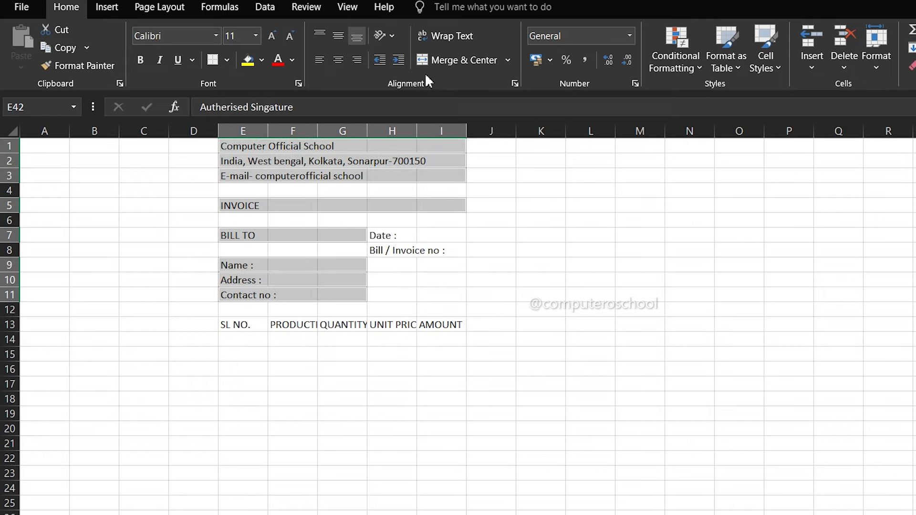
Merge and centre the selected title, INVOICE, BILL TO and signature ranges
left_click(444, 62)
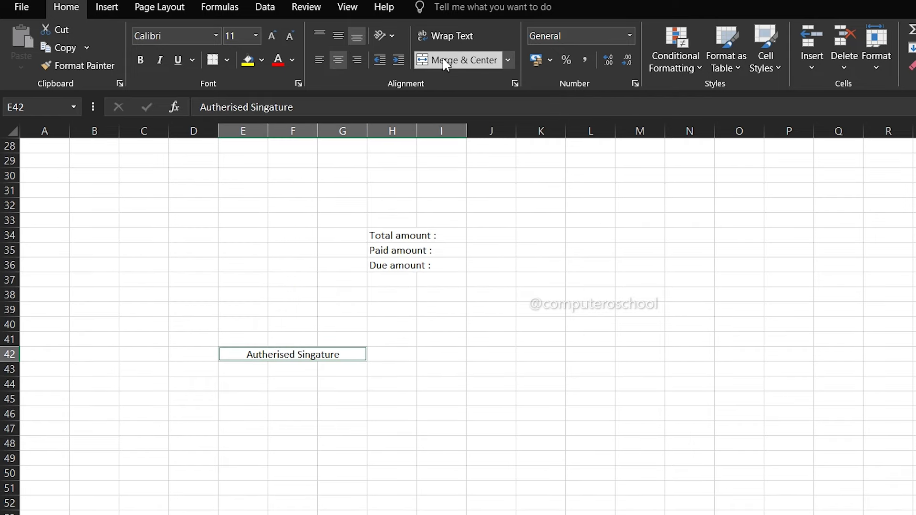
scroll(324, 339, "up", 4)
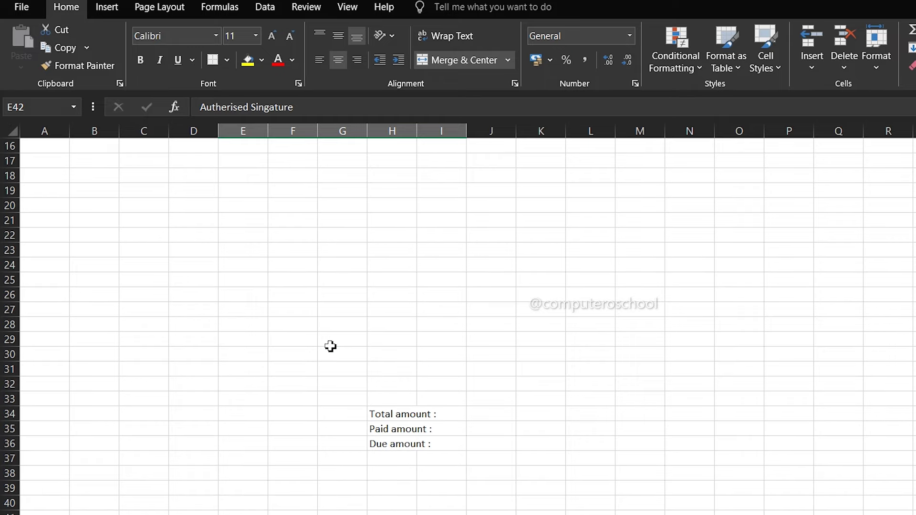
scroll(329, 345, "up", 3)
scroll(329, 343, "up", 2)
left_click(330, 337)
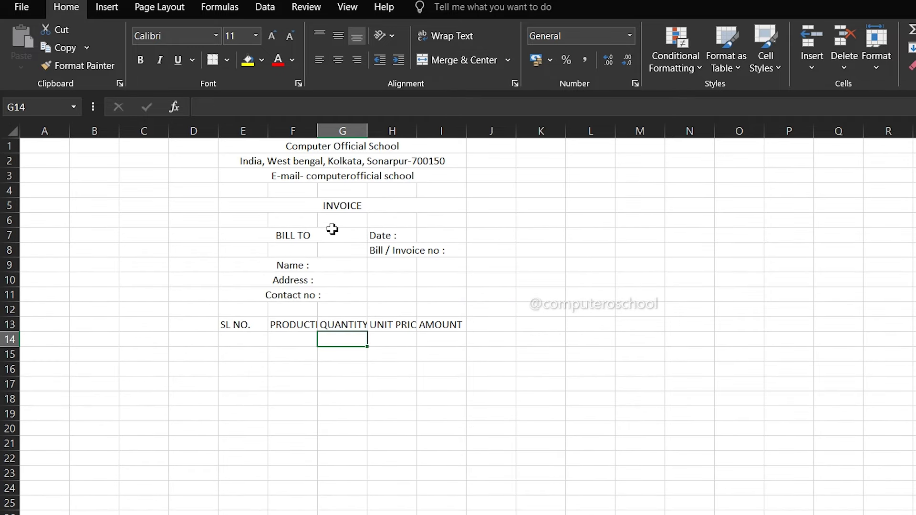
left_click(329, 150)
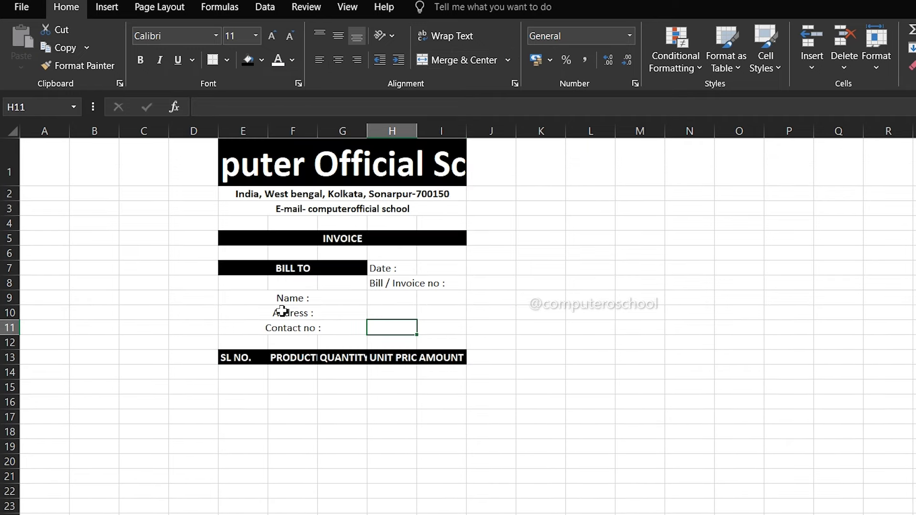
Unmerge the Name, Address and Contact no labels so they left-align
left_click(292, 329)
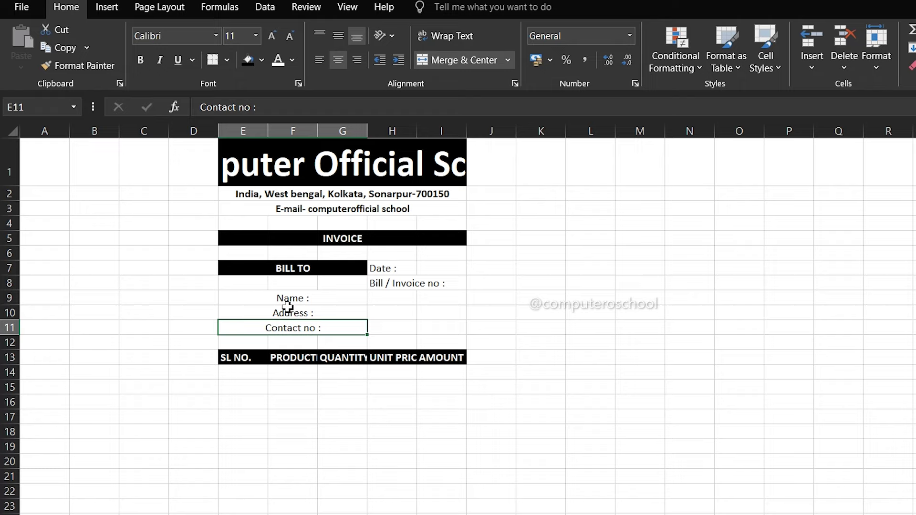
left_click_drag(288, 298, 302, 328)
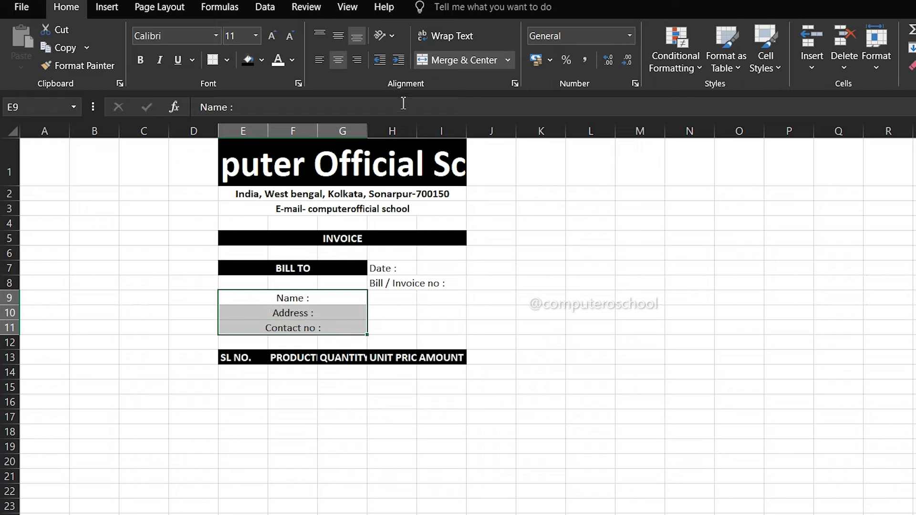
left_click(432, 60)
Merge F9:I9, F10:I10 and F11:I11 into single entry cells beside the customer labels
left_click(302, 301)
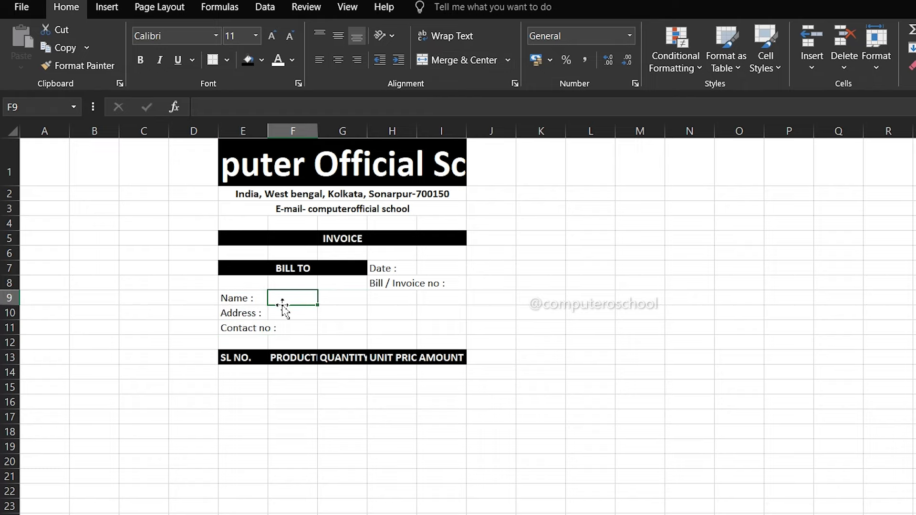
left_click_drag(292, 299, 412, 297)
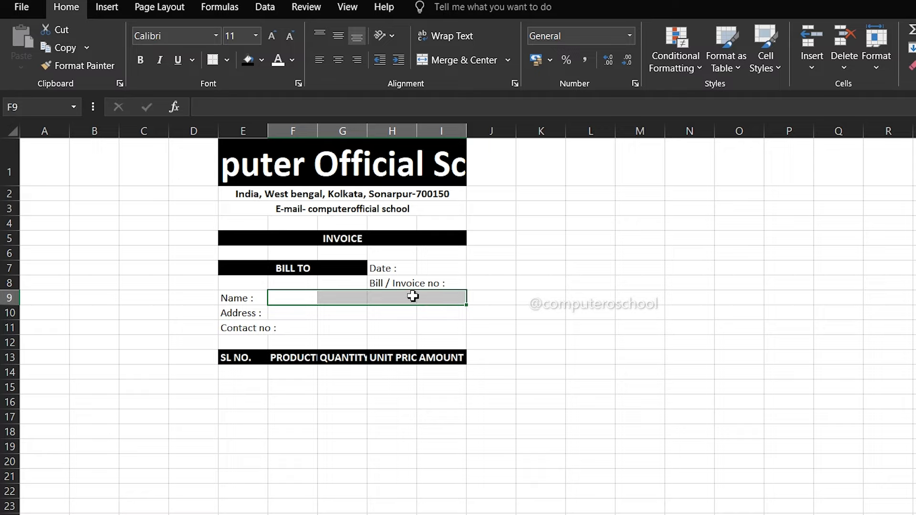
left_click_drag(298, 316, 436, 318, "ctrl")
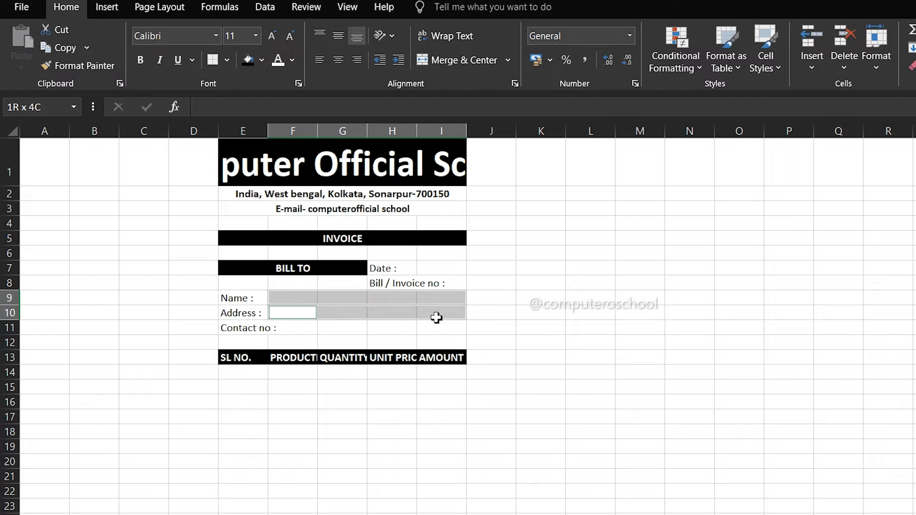
left_click_drag(307, 327, 431, 328, "ctrl")
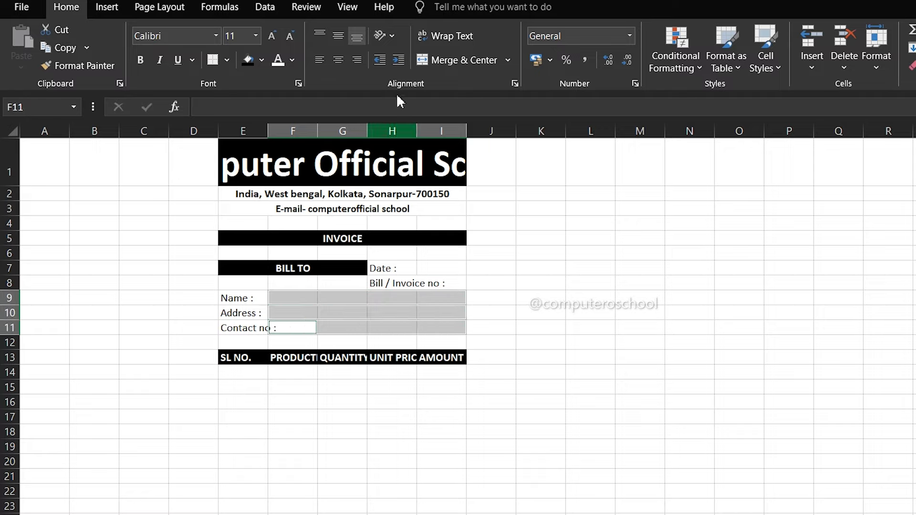
left_click(458, 58)
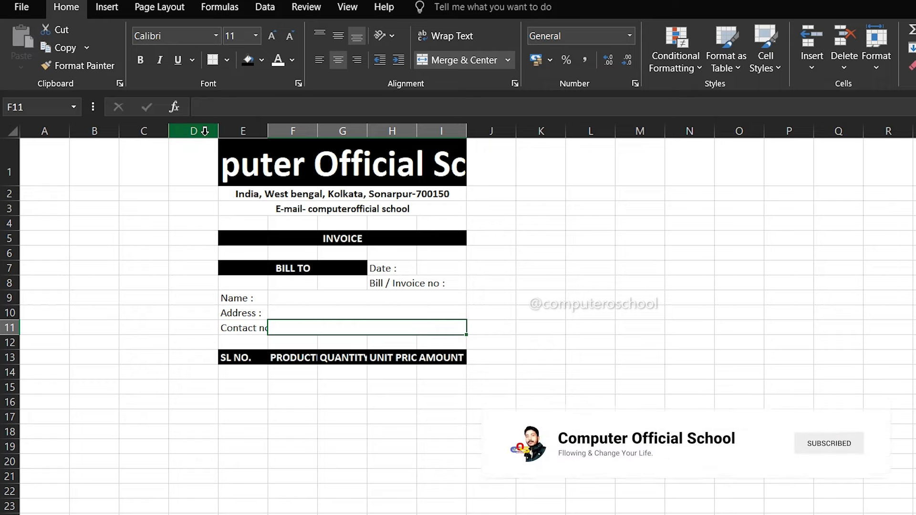
left_click_drag(44, 131, 180, 132)
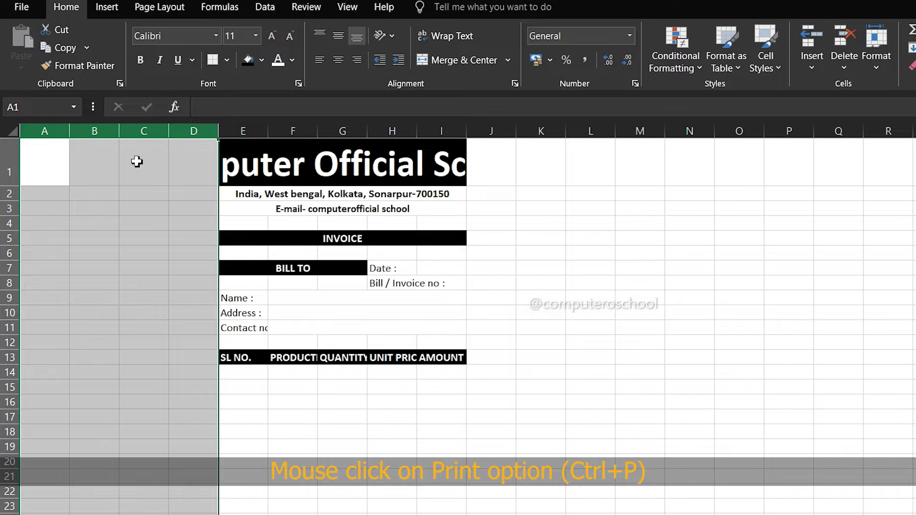
left_click(22, 7)
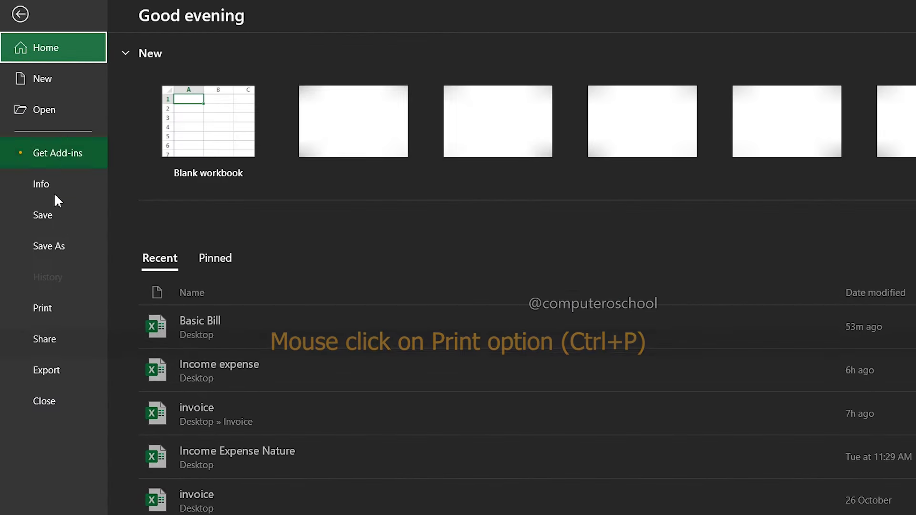
left_click(52, 314)
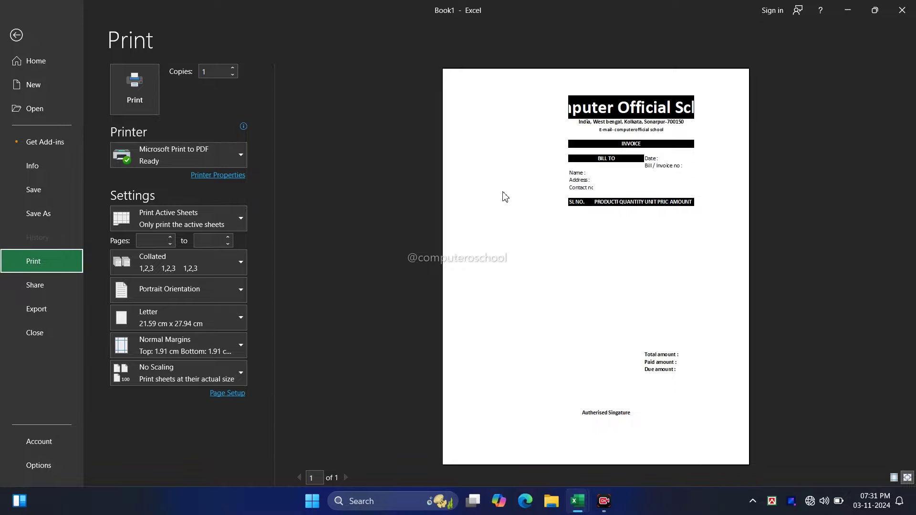
left_click(16, 35)
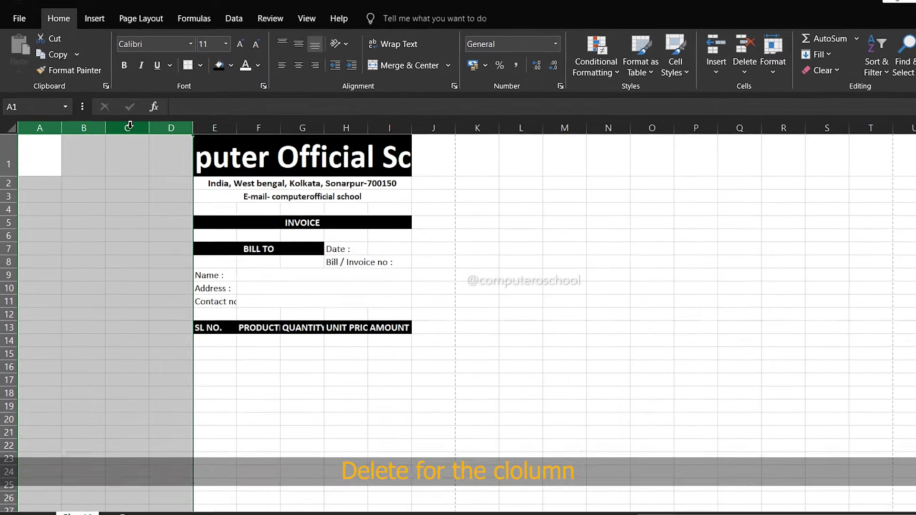
Delete the empty columns A to D left of the invoice
right_click(143, 126)
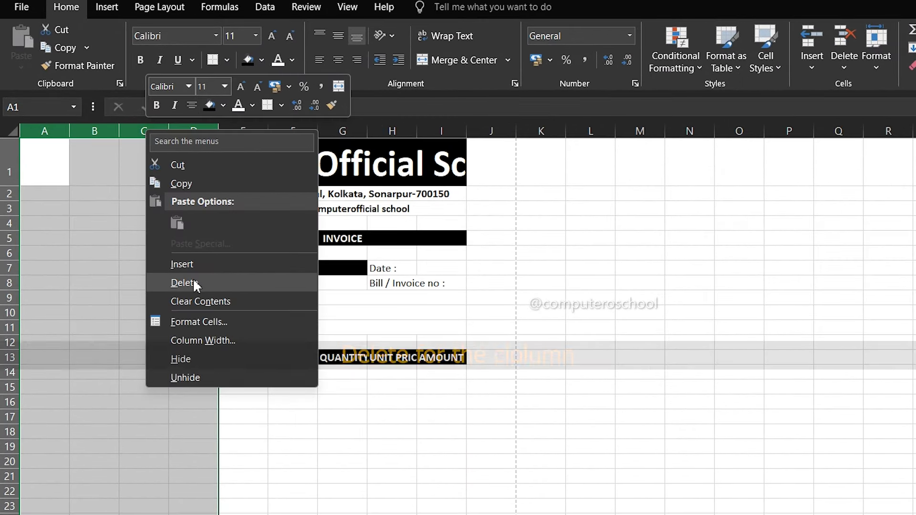
left_click(194, 281)
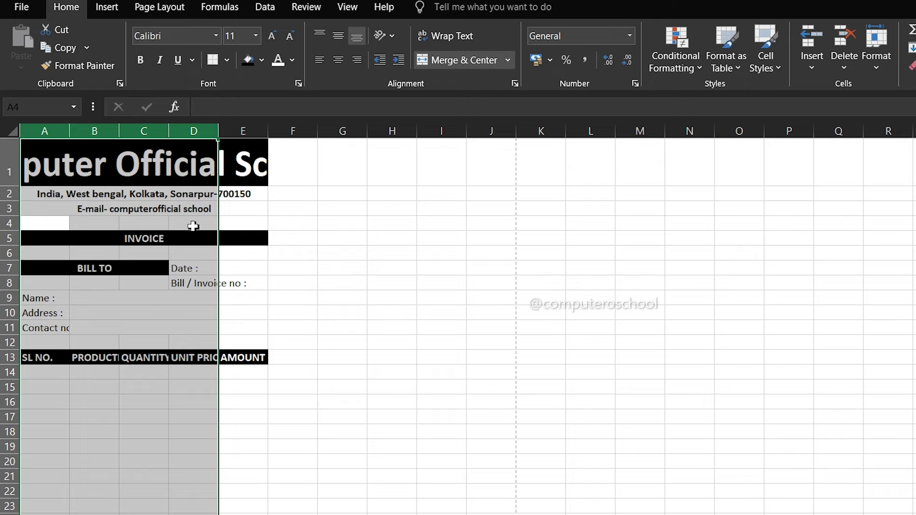
left_click(314, 298)
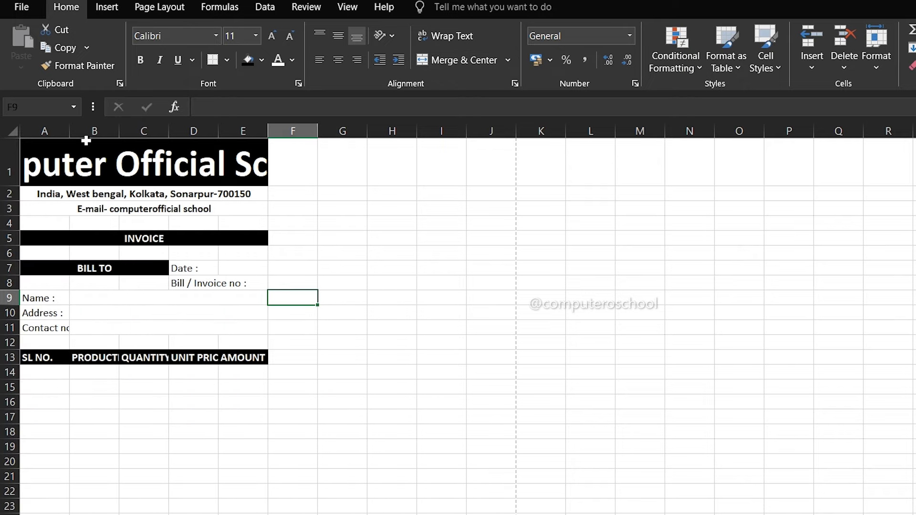
Widen columns A–E so the school title and headers fit, then open File
left_click_drag(70, 131, 371, 134)
left_click_drag(421, 135, 482, 134)
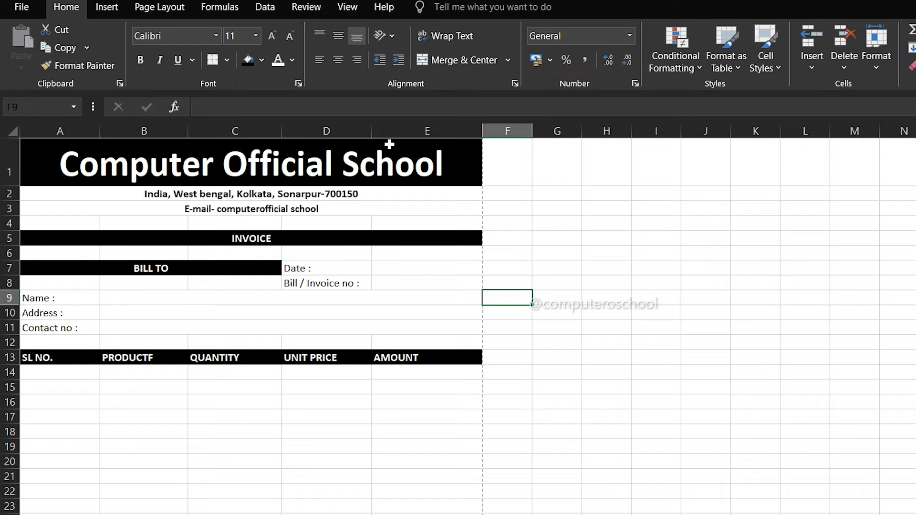
left_click_drag(282, 134, 294, 137)
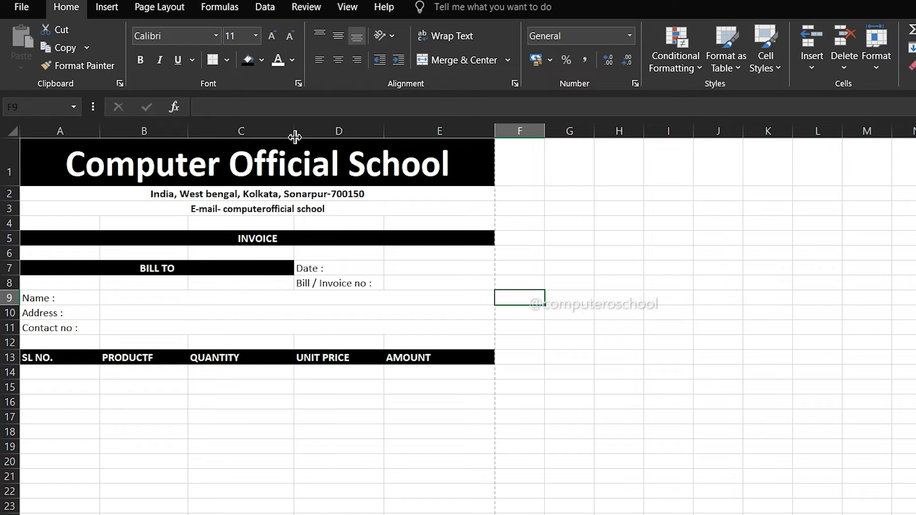
left_click_drag(384, 131, 404, 129)
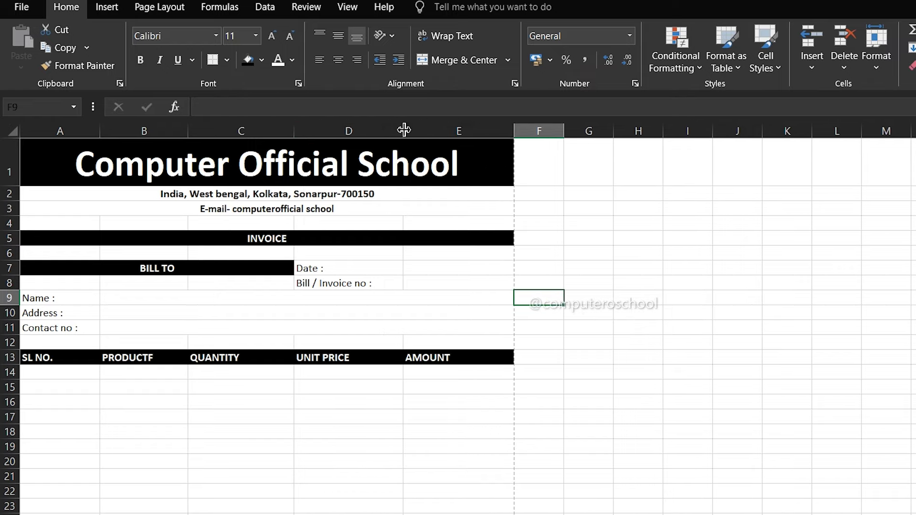
left_click_drag(187, 132, 206, 142)
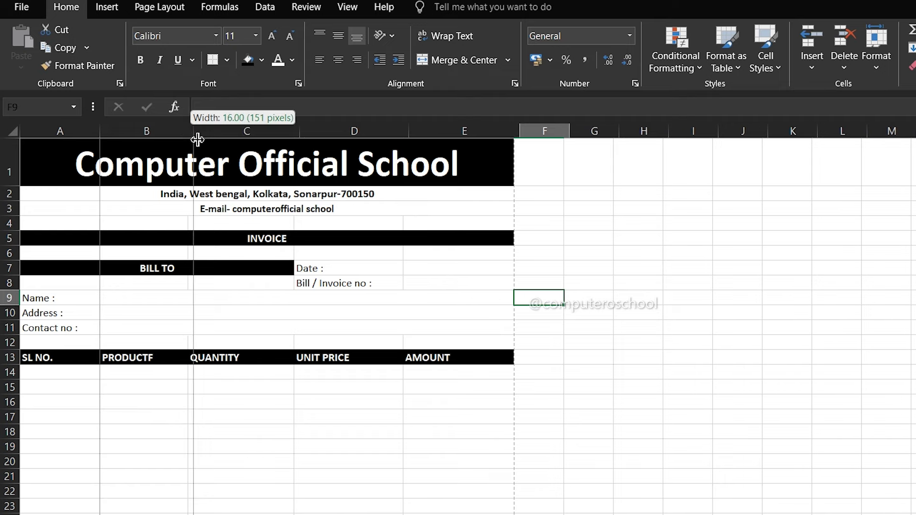
left_click(191, 316)
scroll(190, 321, "down", 4)
scroll(195, 334, "down", 1)
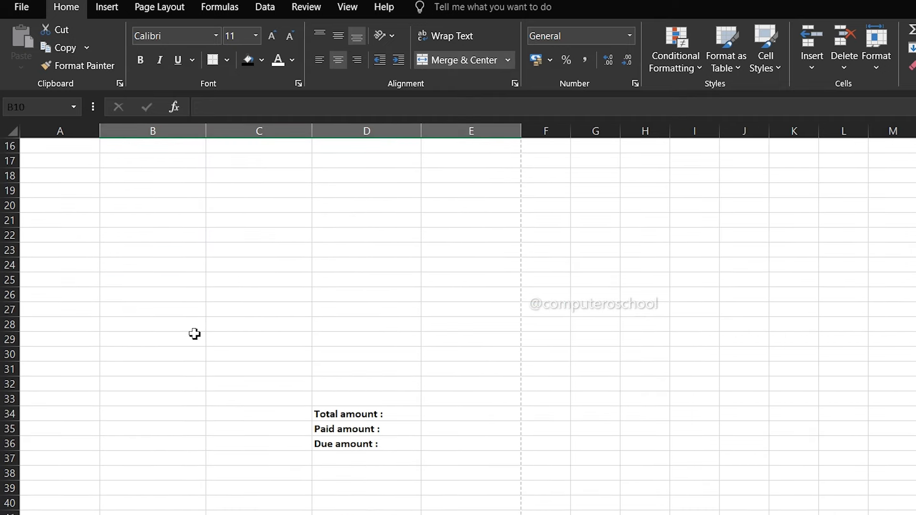
scroll(195, 334, "down", 2)
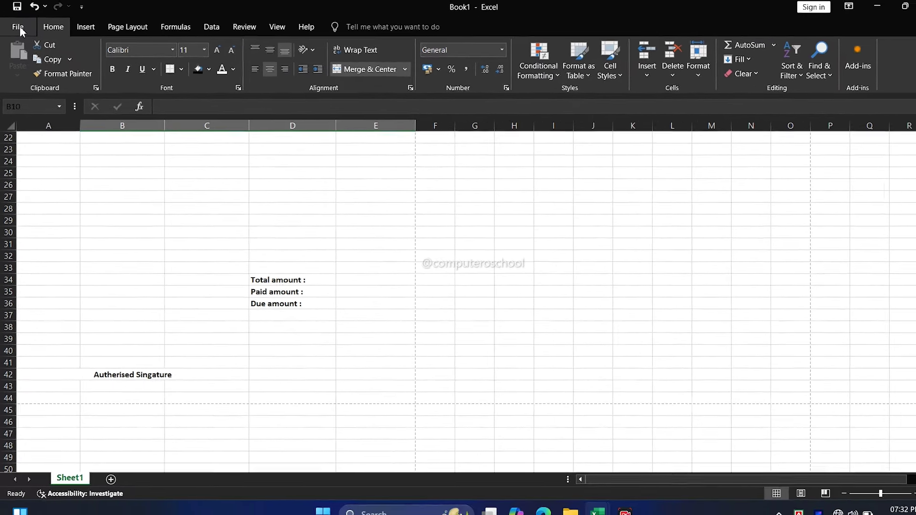
left_click(19, 26)
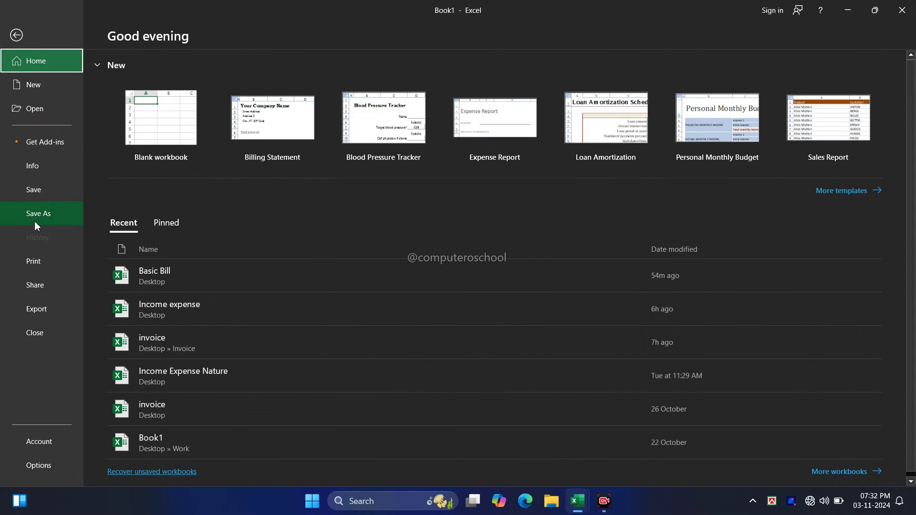
Preview the invoice printing on a single Letter page, then return to the worksheet
left_click(33, 261)
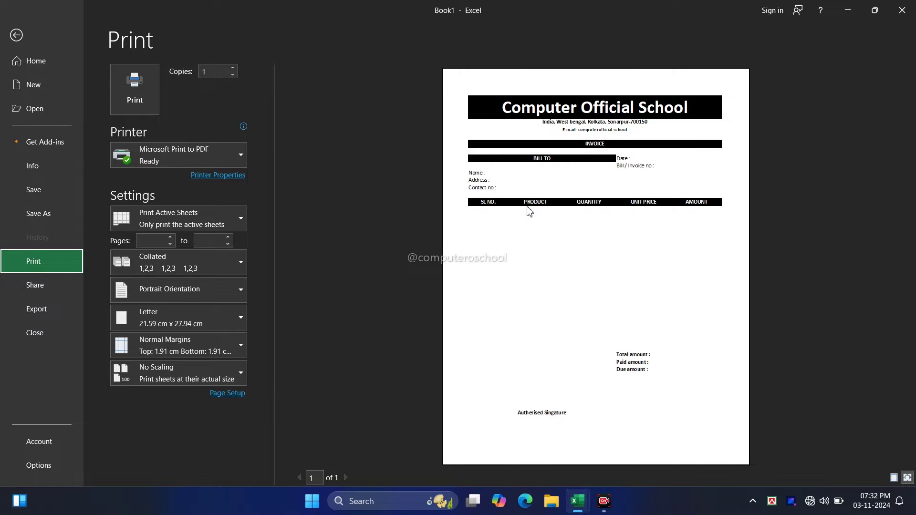
key("Escape")
scroll(287, 309, "down", 3)
scroll(287, 311, "up", 3)
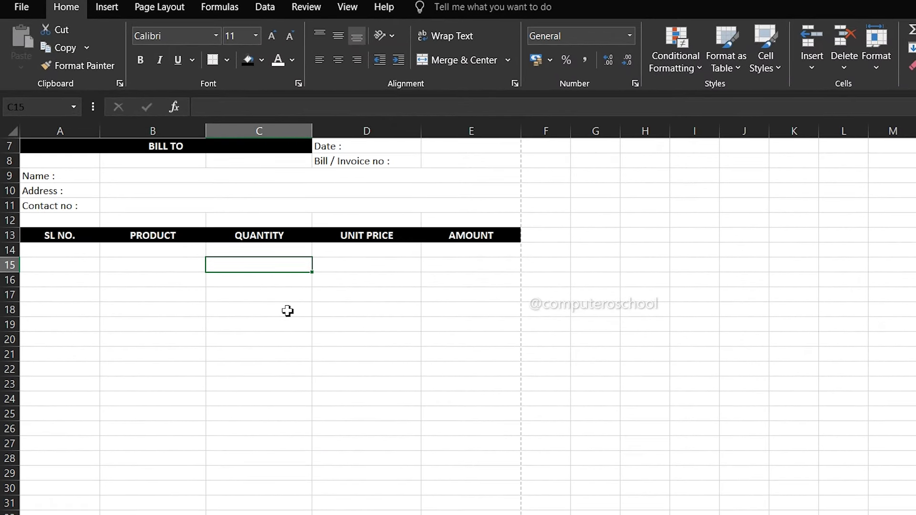
scroll(287, 311, "up", 1)
Enter the Product, Unit Price and Sale Price headers in I6:K6
left_click(745, 255)
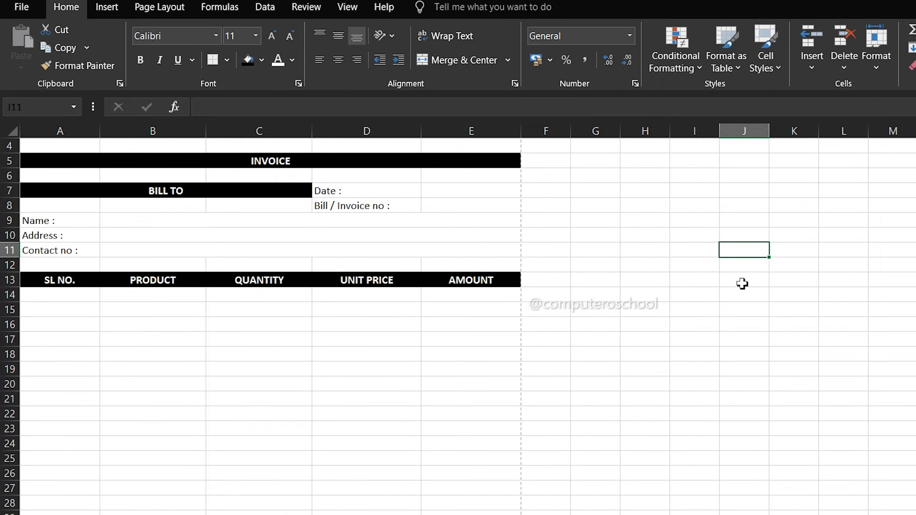
left_click(700, 225)
key("Up")
key("Up")
key("Up")
type("P")
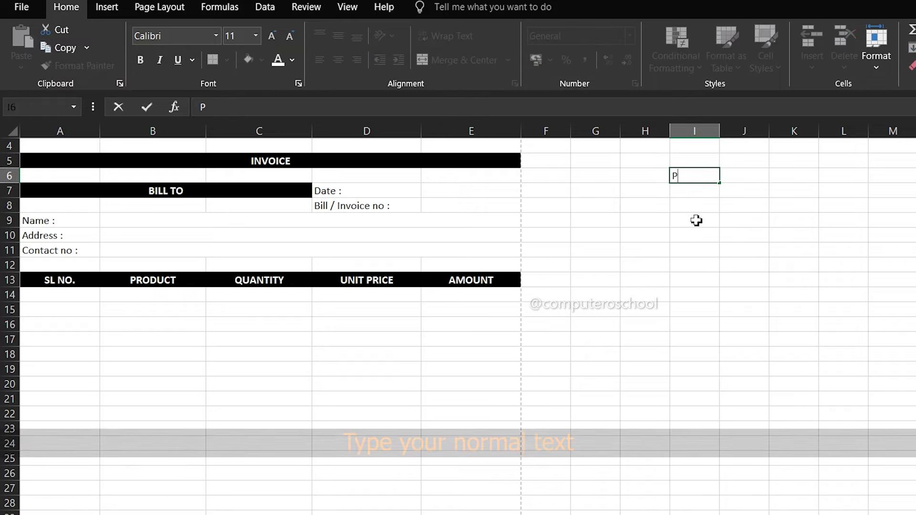
type("roduct")
key("Tab")
type("U")
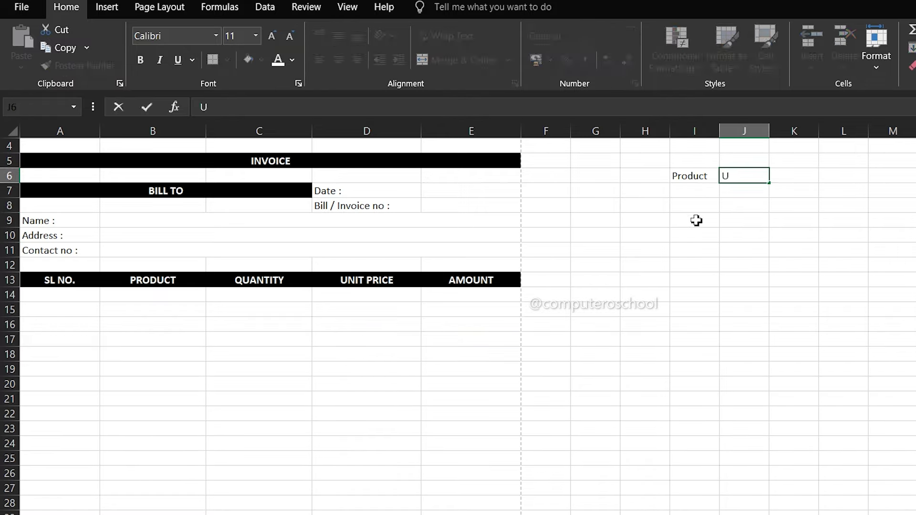
type("nit Price")
key("Tab")
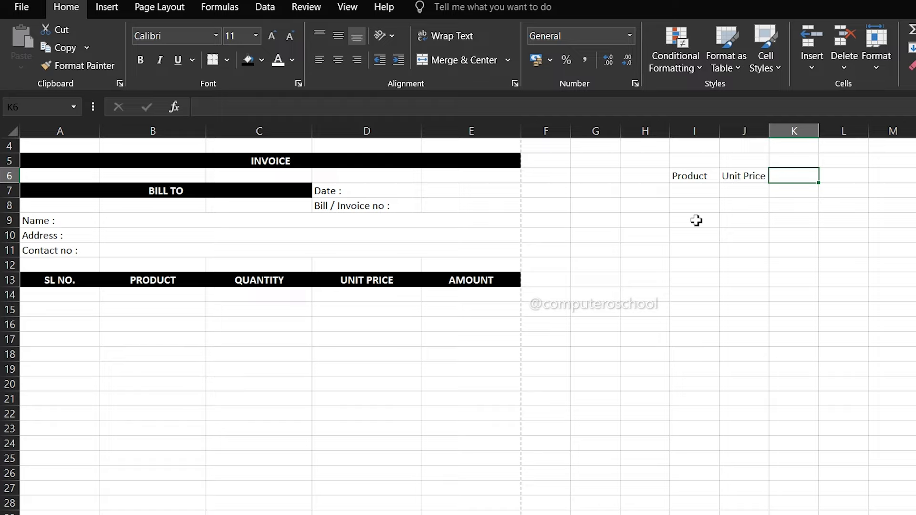
type("Sale Price")
key("Return")
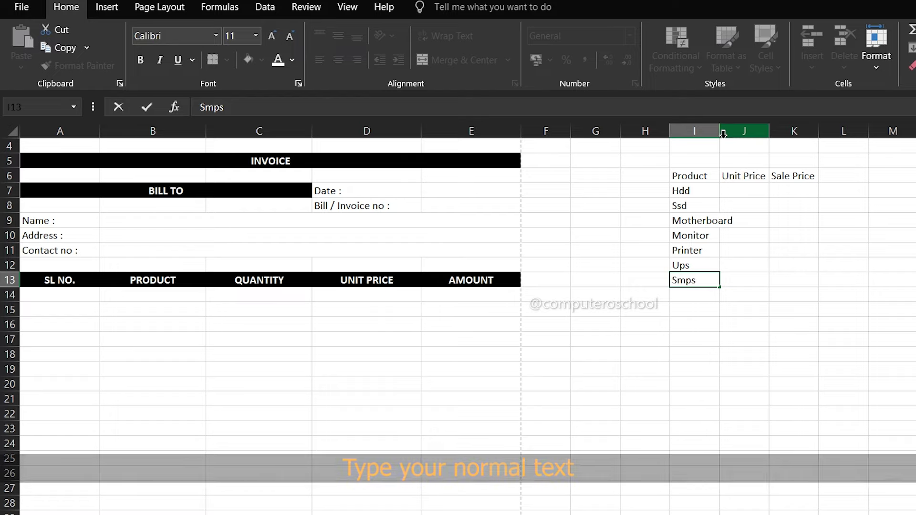
Autofit column I so Motherboard fits fully
left_click(715, 131)
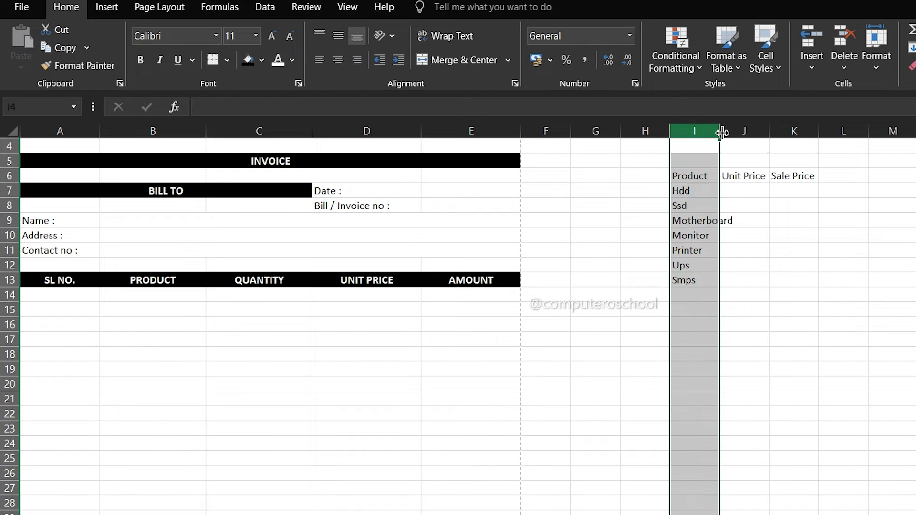
double_click(719, 132)
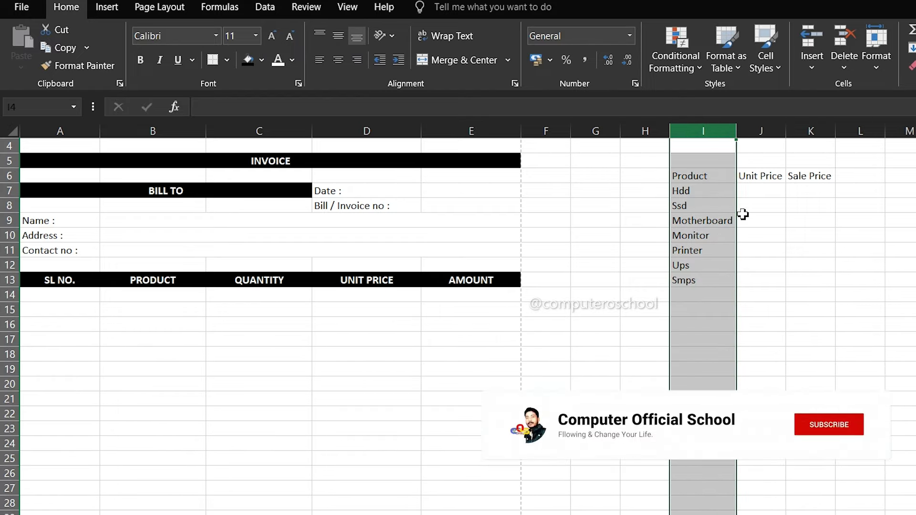
left_click(755, 192)
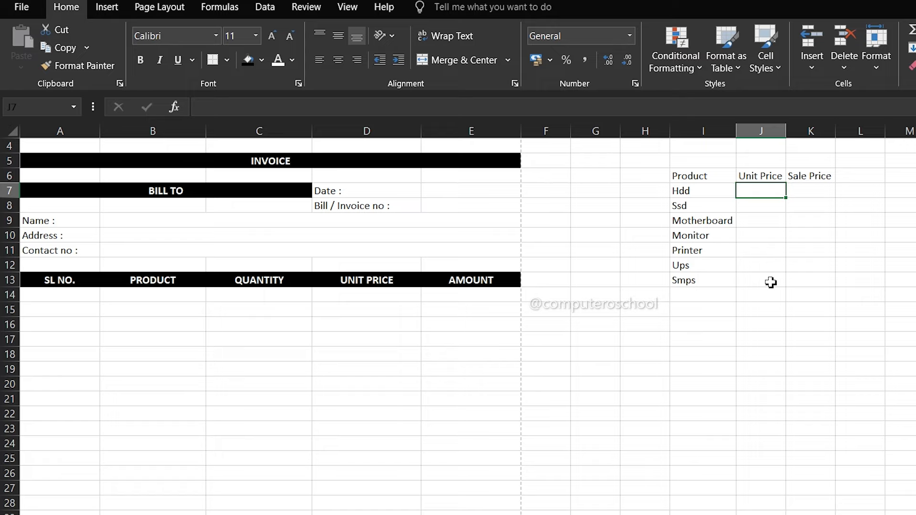
Enter unit prices 500, 1200, 3500 and 2500 for Hdd, Ssd, Motherboard and Monitor
type("500")
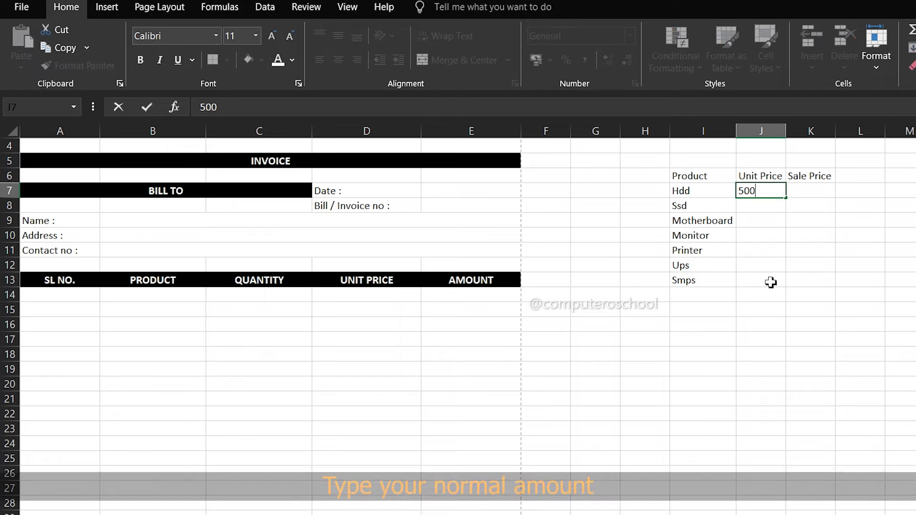
key("Return")
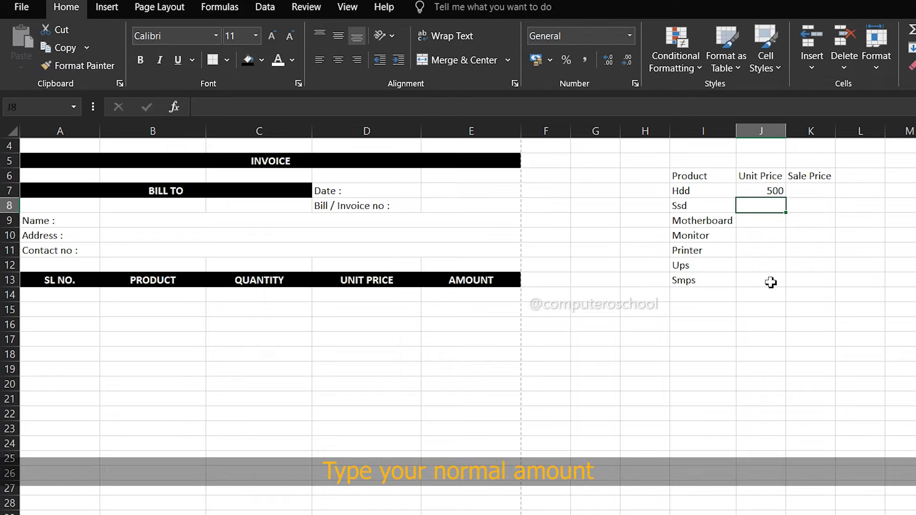
type("1200")
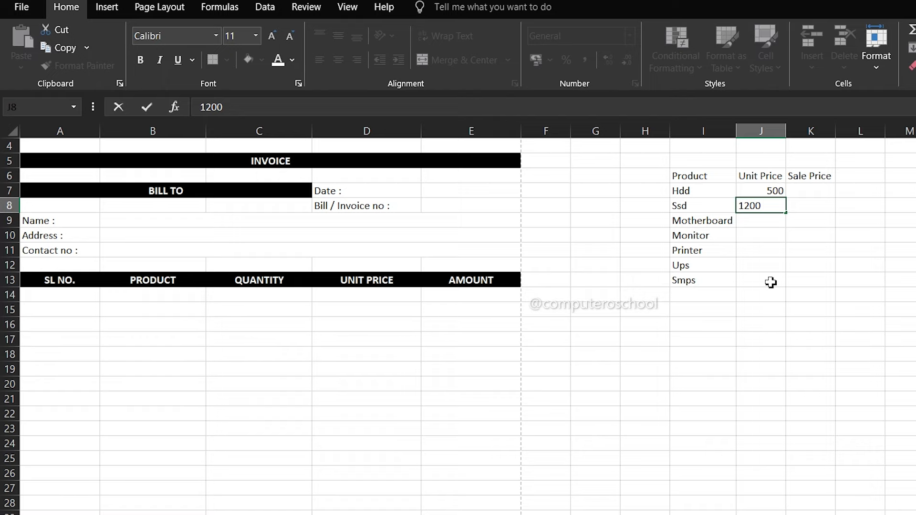
key("Return")
type("3500")
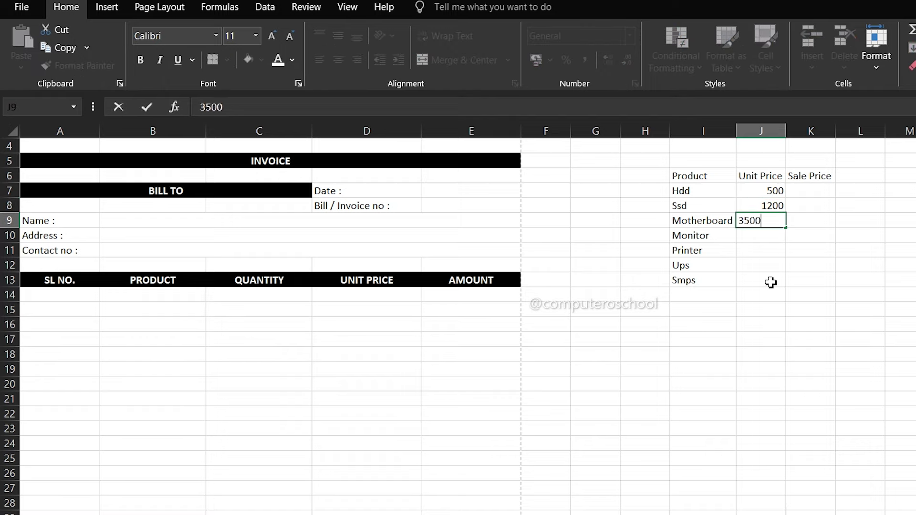
key("Return")
type("25")
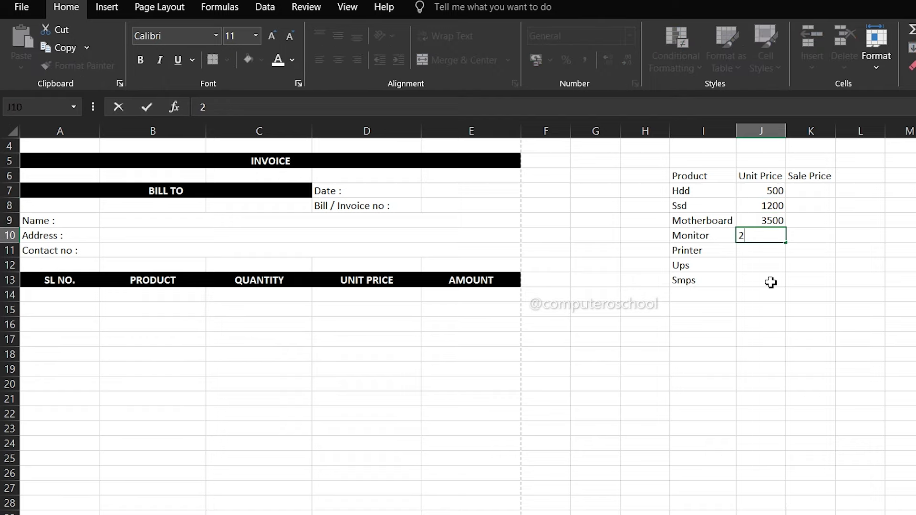
type("0")
key("Return")
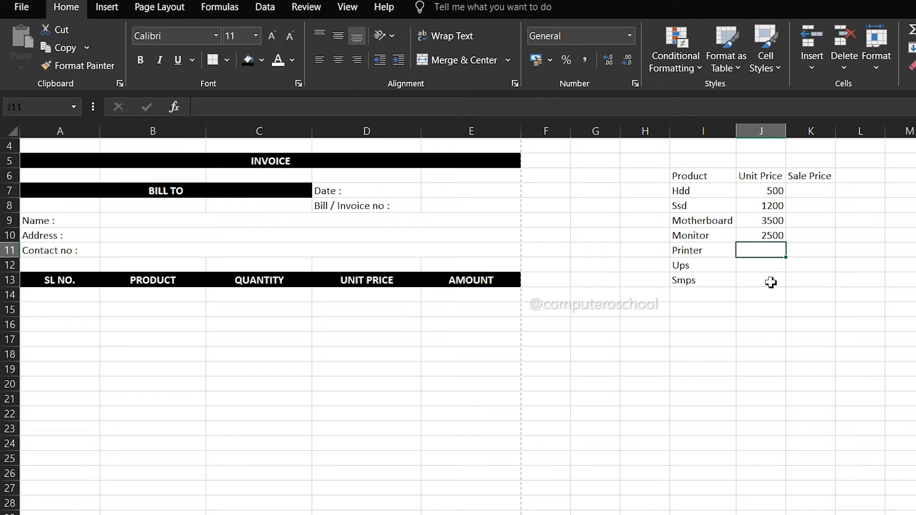
Enter unit prices 7500, 1300 and 1700 for Printer, Ups and Smps
type("75")
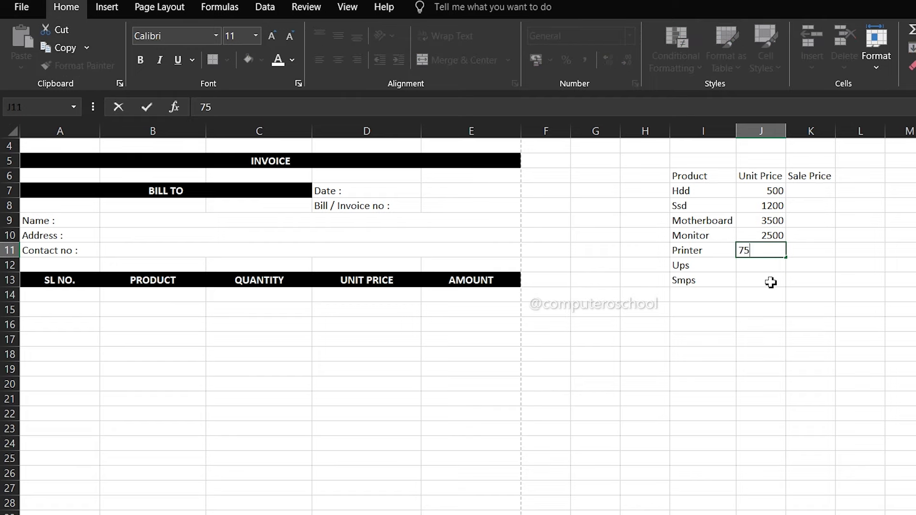
type("00")
key("Return")
type("1")
key("Return")
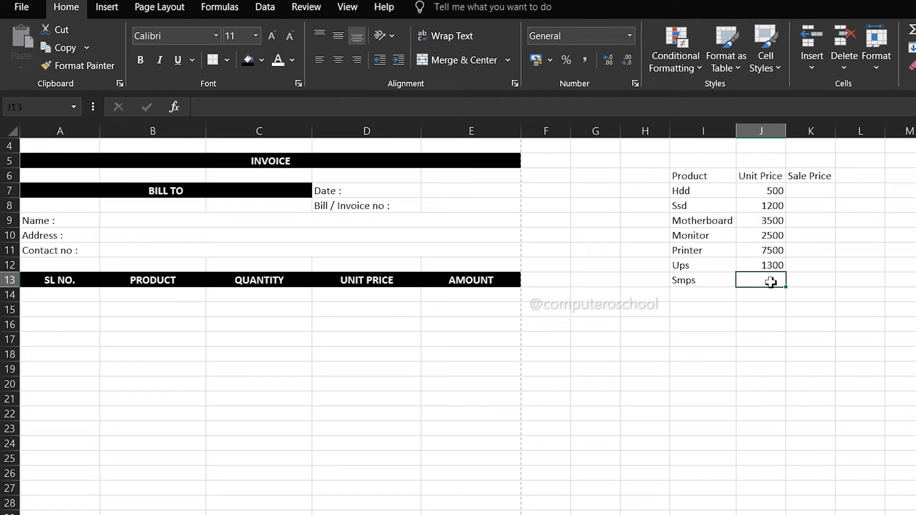
type("1700")
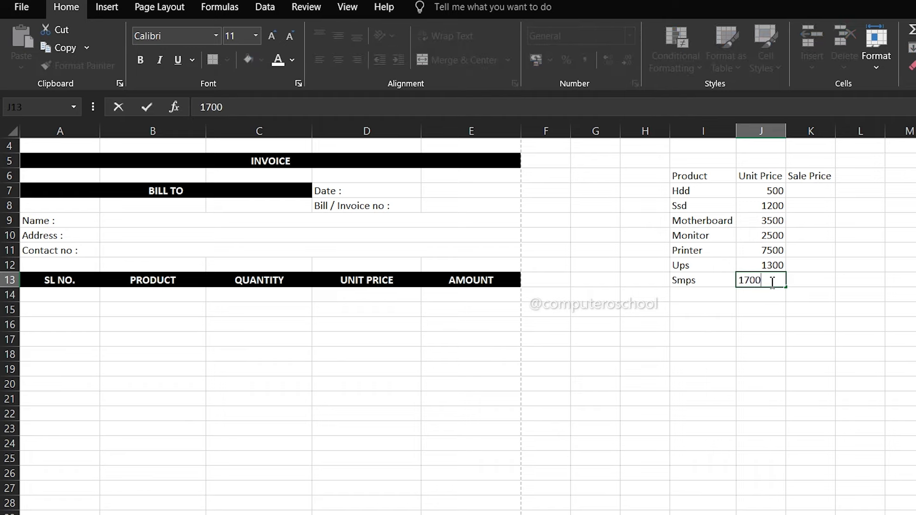
key("Tab")
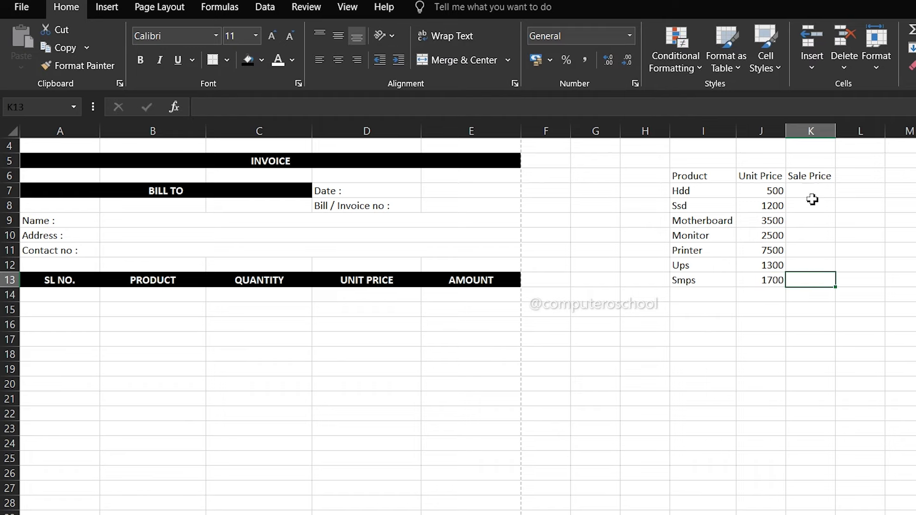
left_click(773, 196)
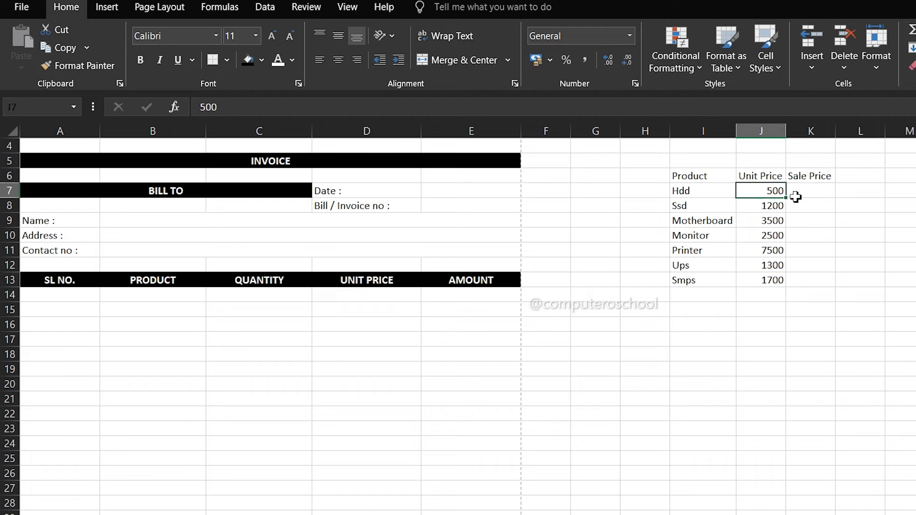
left_click(806, 191)
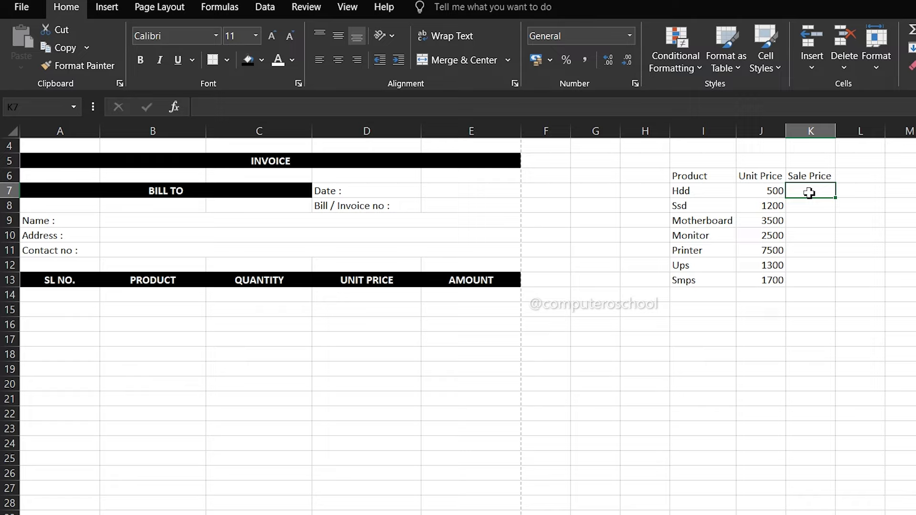
Enter the markup formula =J7*10%+J7 in K7 for the Hdd sale price
type("=")
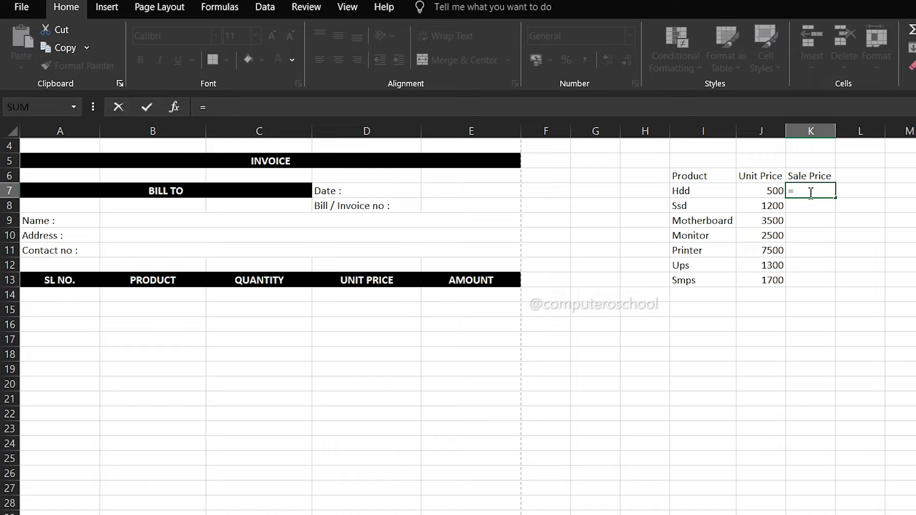
left_click(765, 190)
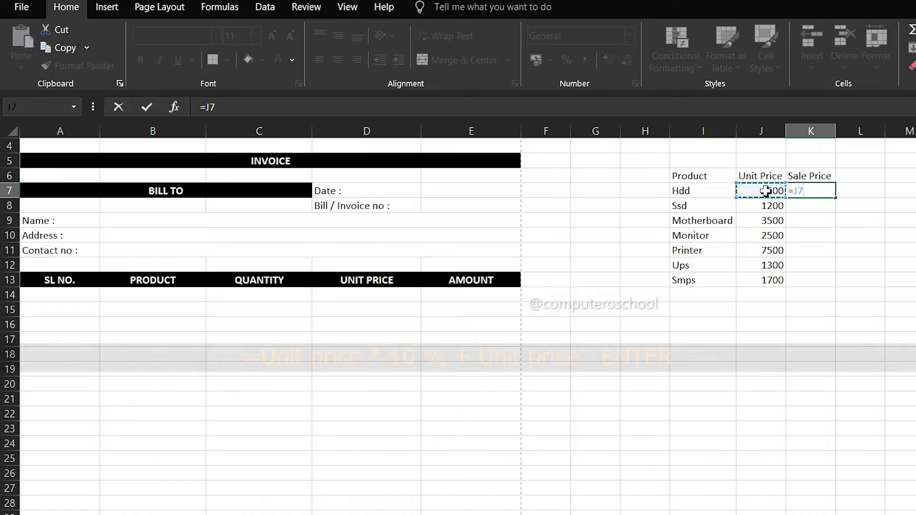
type("*")
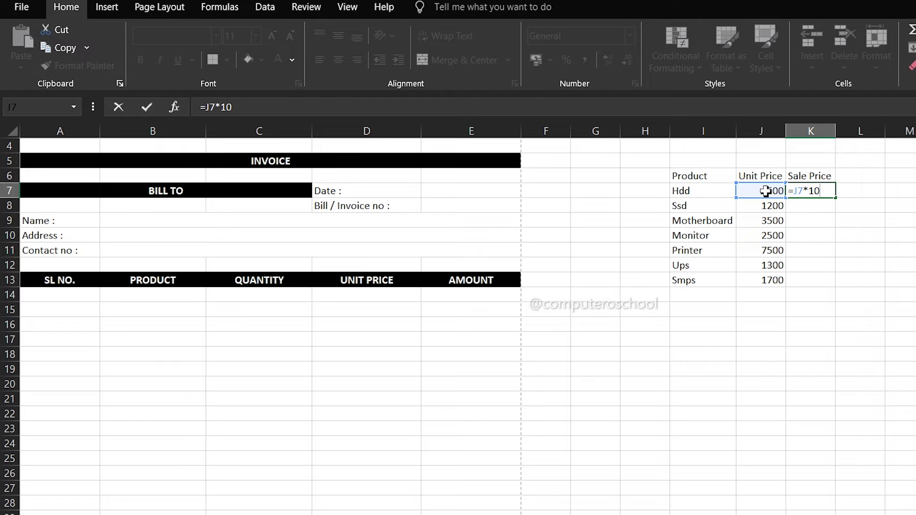
left_click(826, 192)
type("%+")
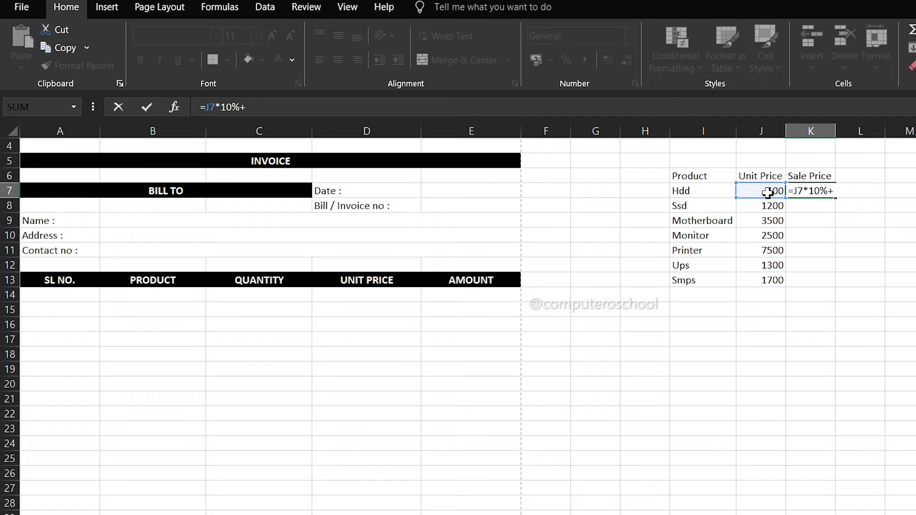
left_click(768, 192)
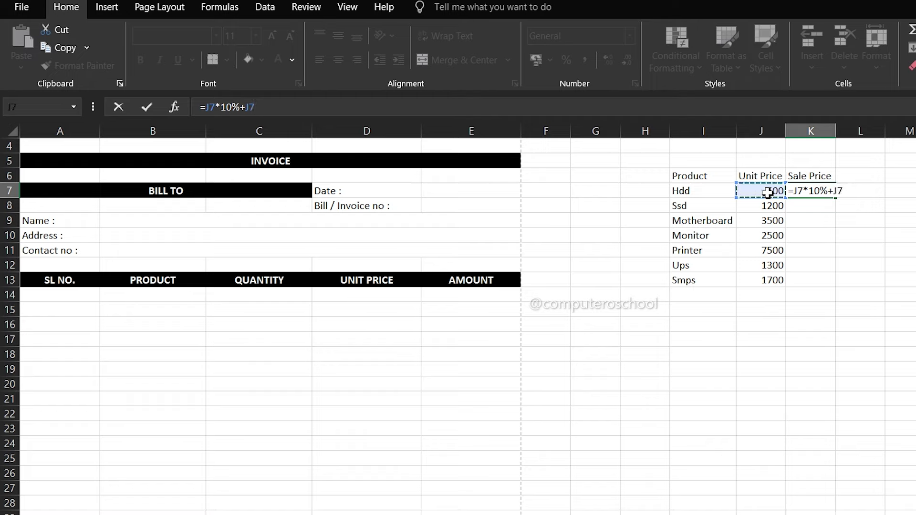
key("Return")
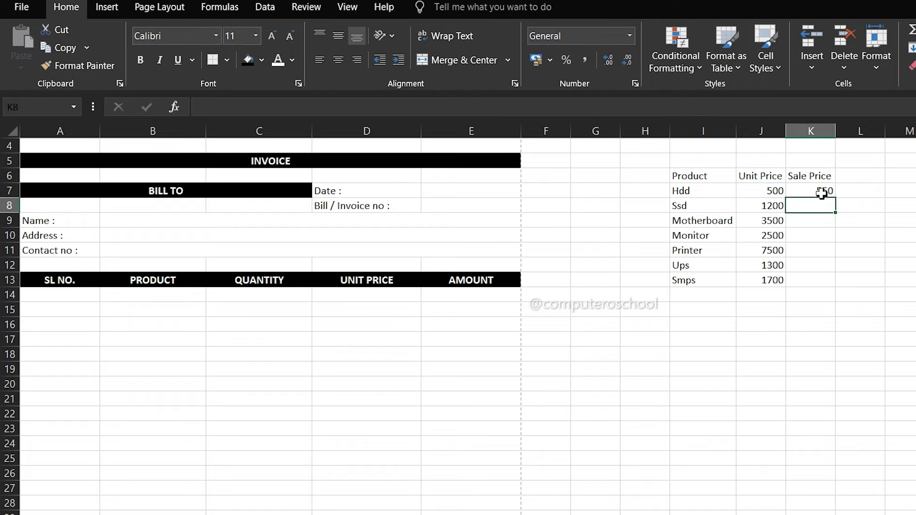
Fill the 10% markup formula down from K7 to K13
left_click(820, 193)
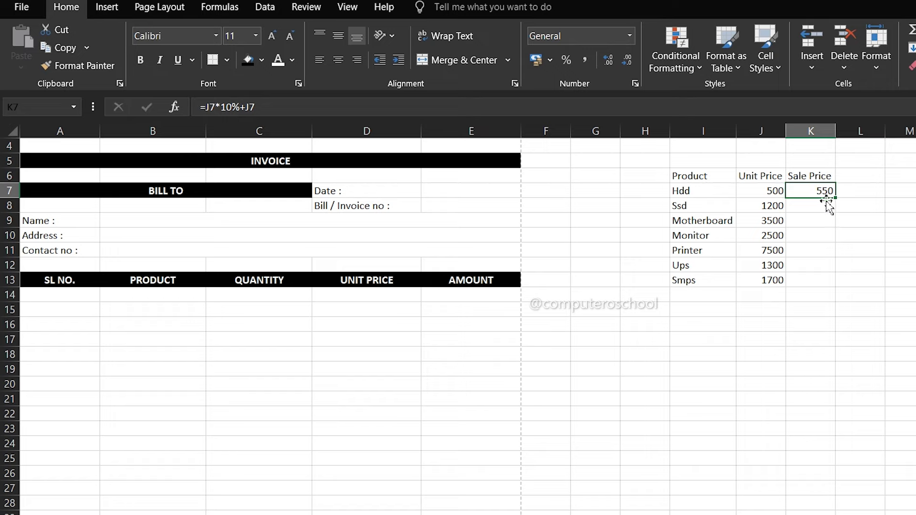
left_click(814, 205)
left_click(816, 193)
double_click(816, 194)
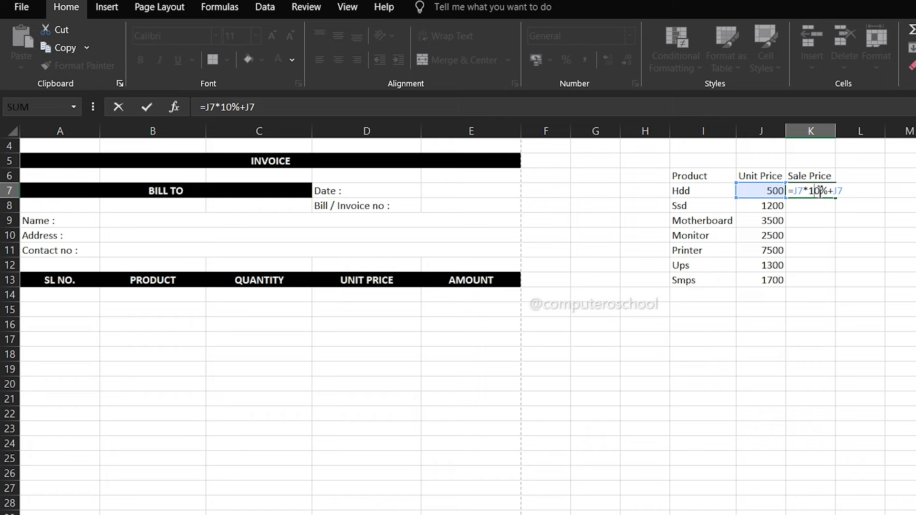
key("Return")
left_click(827, 194)
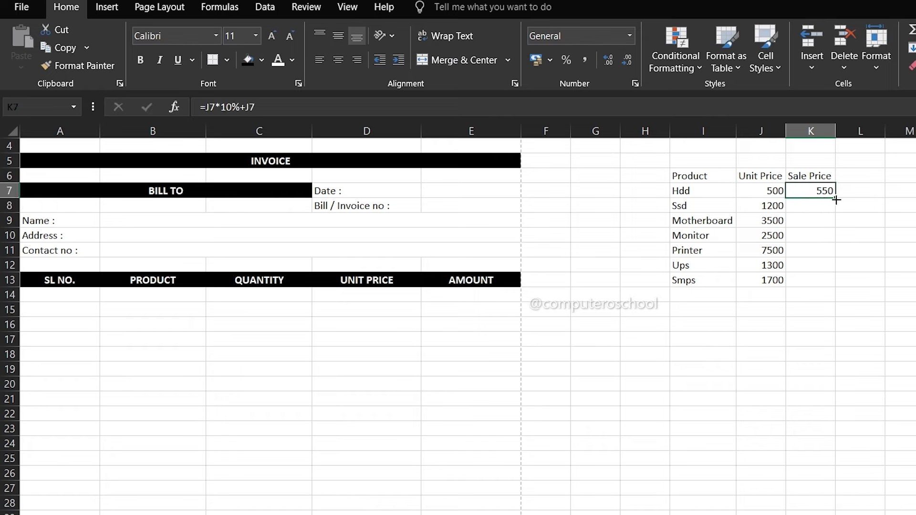
left_click_drag(835, 200, 837, 286)
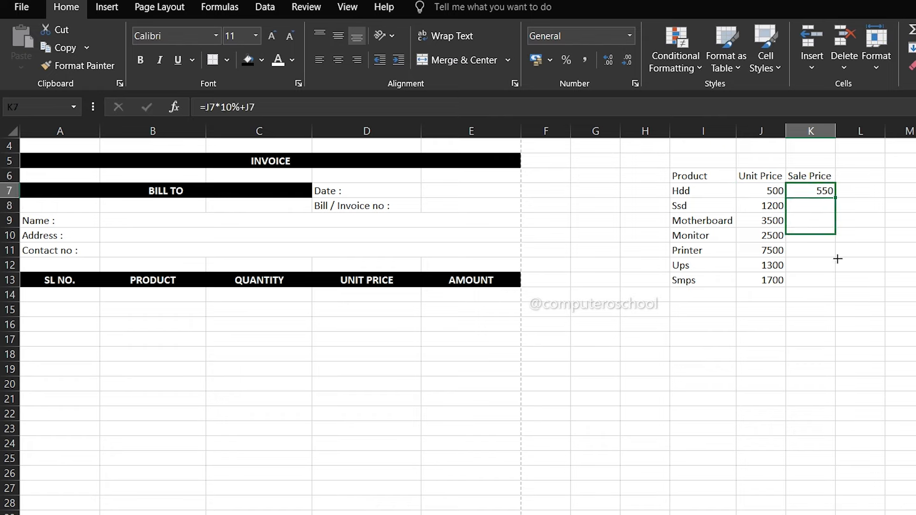
left_click(811, 314)
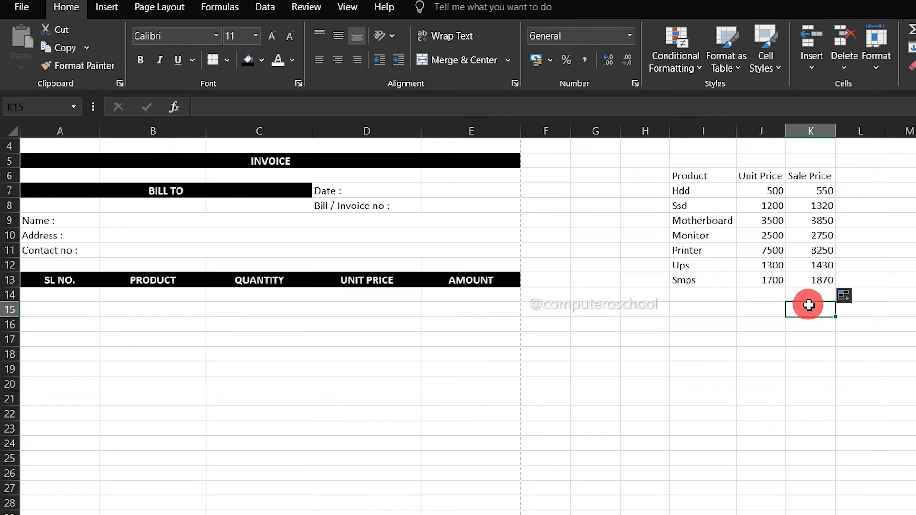
Verify the copied Ssd formula and select all unit and sale prices J7:K13
left_click(774, 190)
left_click(779, 207)
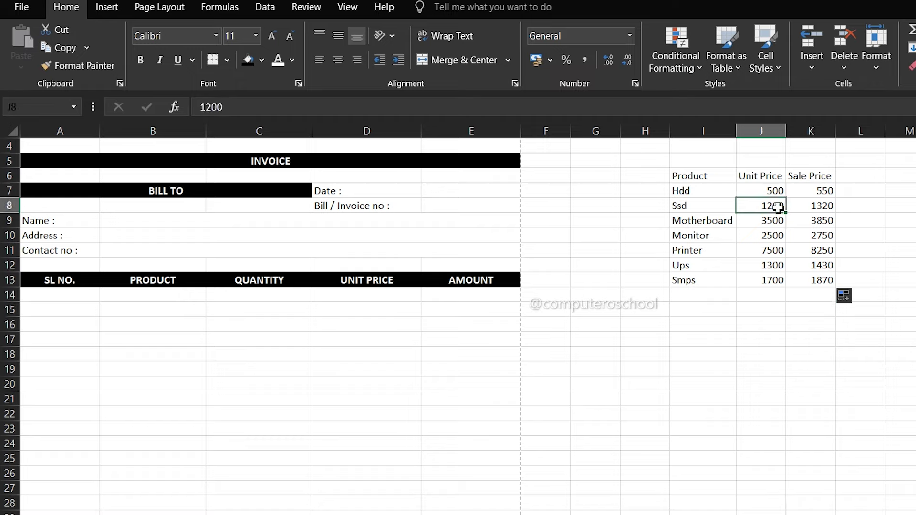
left_click(824, 206)
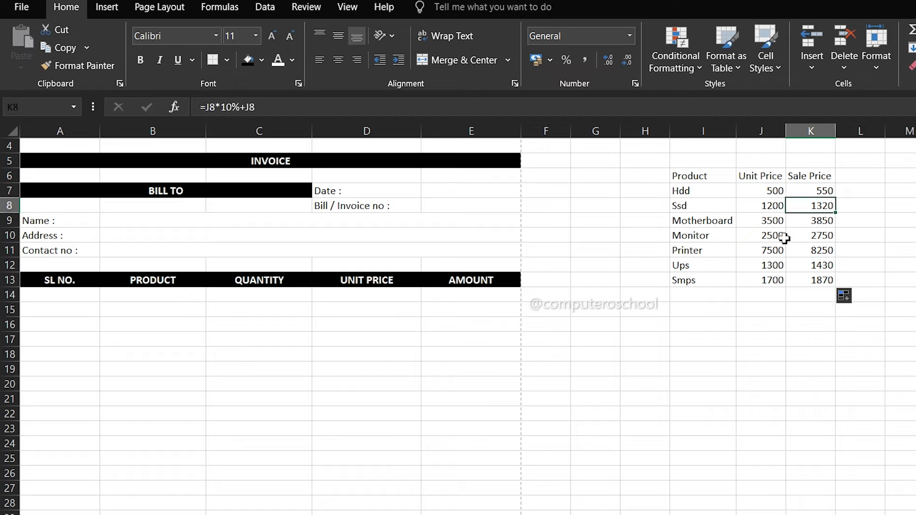
left_click(794, 298)
left_click_drag(763, 193, 808, 274)
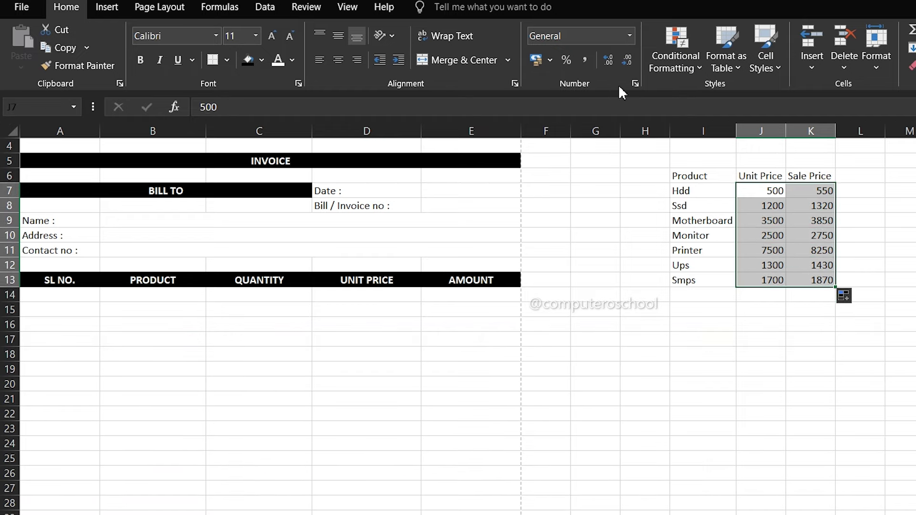
Format prices J7:K13 as rupee currency with two decimals
left_click(630, 38)
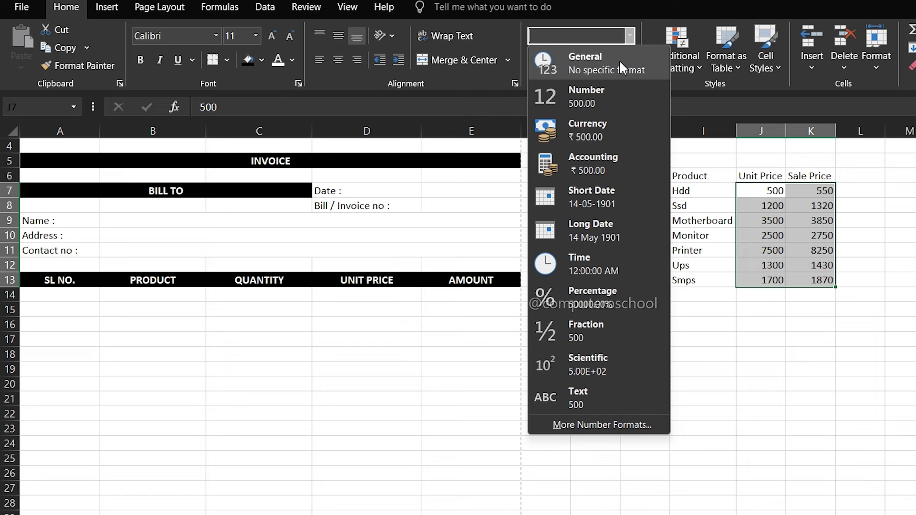
left_click(589, 128)
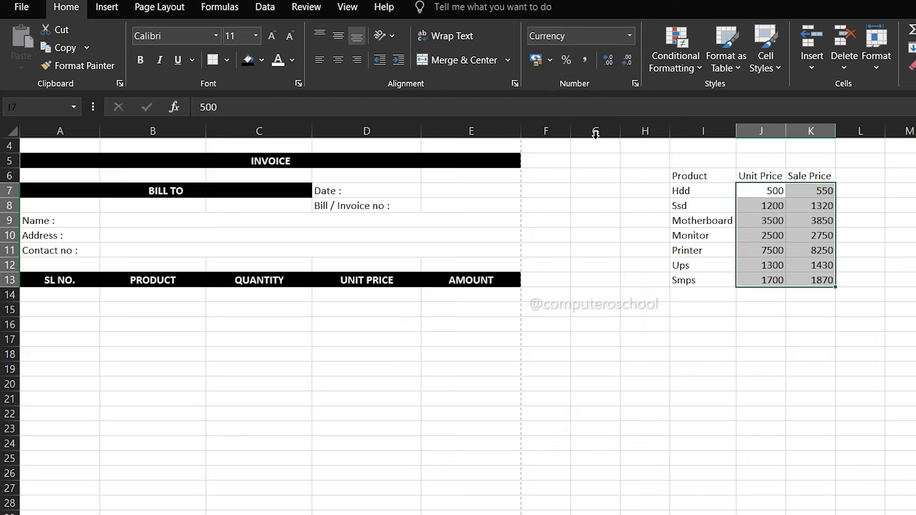
left_click(820, 323)
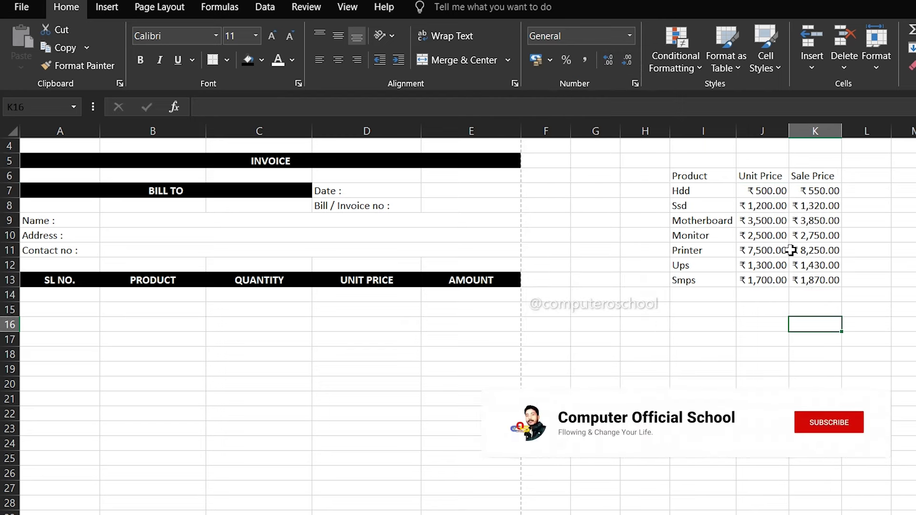
Make the I6:K6 price table header row bold
left_click_drag(701, 176, 814, 175)
key("ctrl+b")
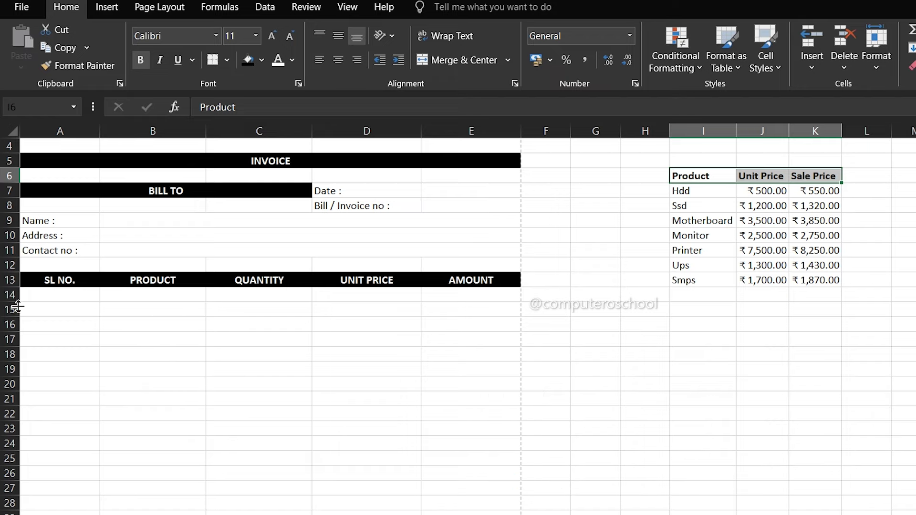
left_click(426, 196)
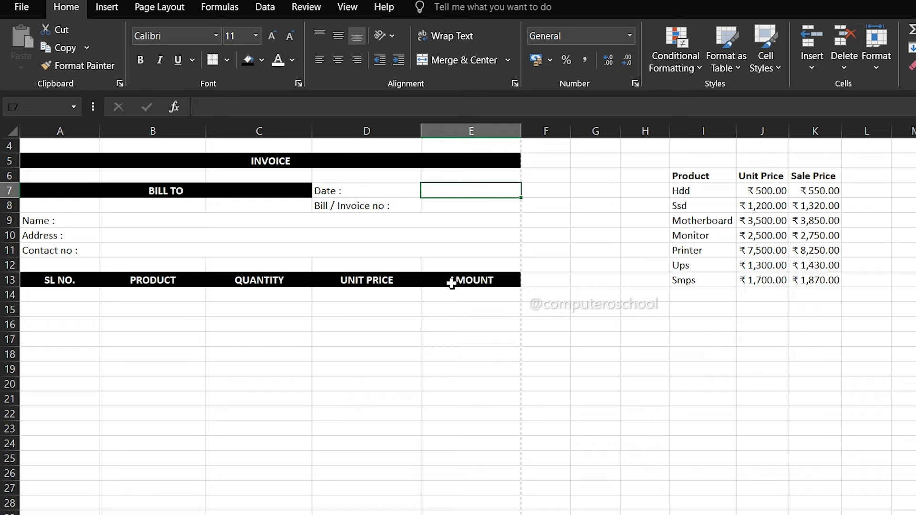
Enter =TODAY() in E7 so the invoice date shows 03-11-2024
type("=")
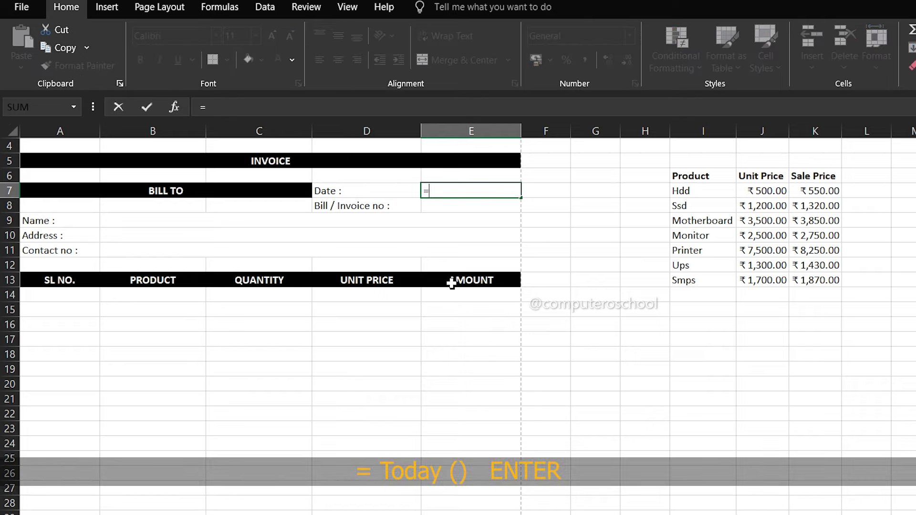
type("today")
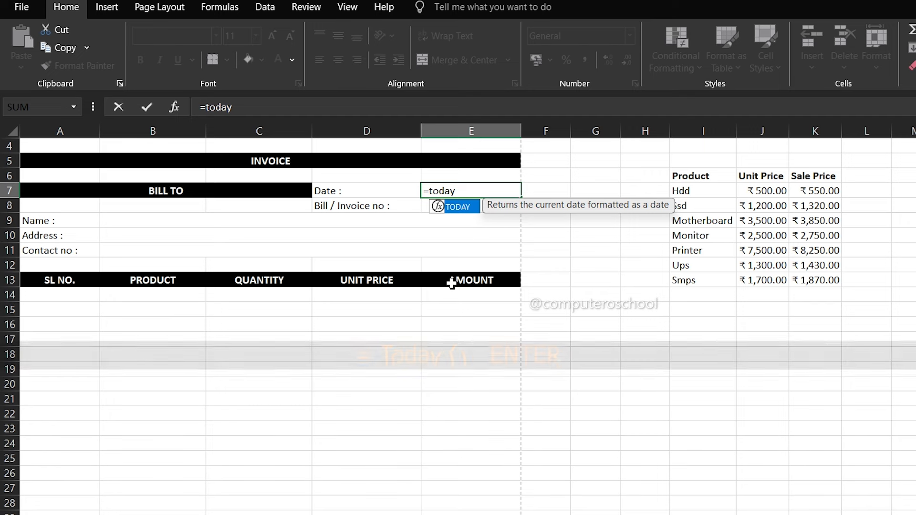
type("()")
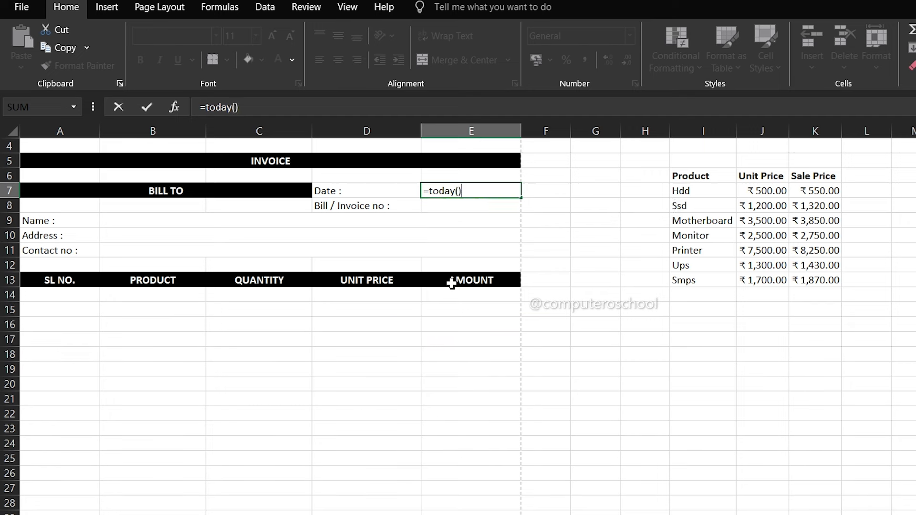
key("ctrl+Return")
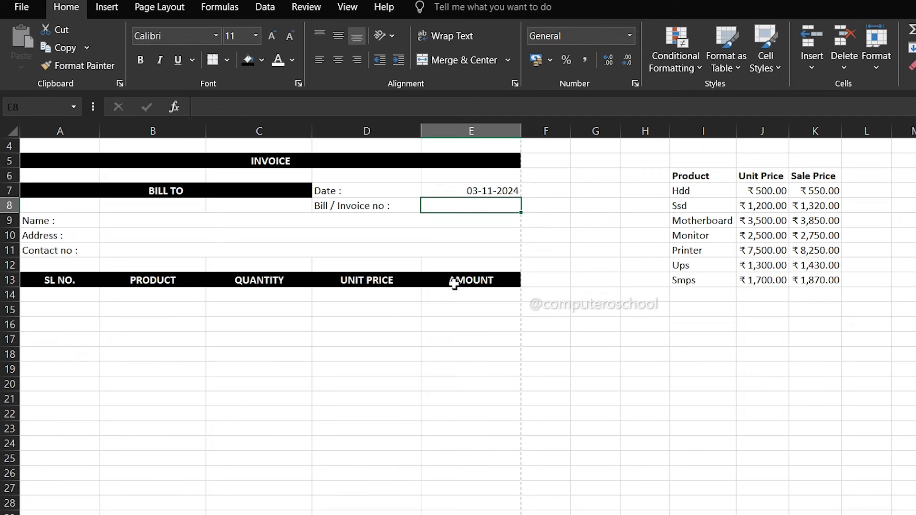
left_click(475, 192)
Set the bill/invoice number in E8 to 2
left_click(462, 206)
type("2")
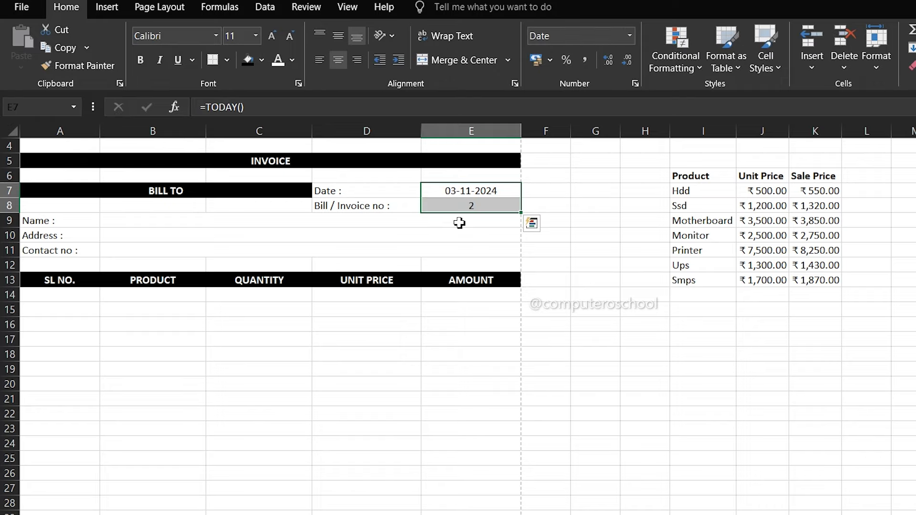
left_click(459, 222)
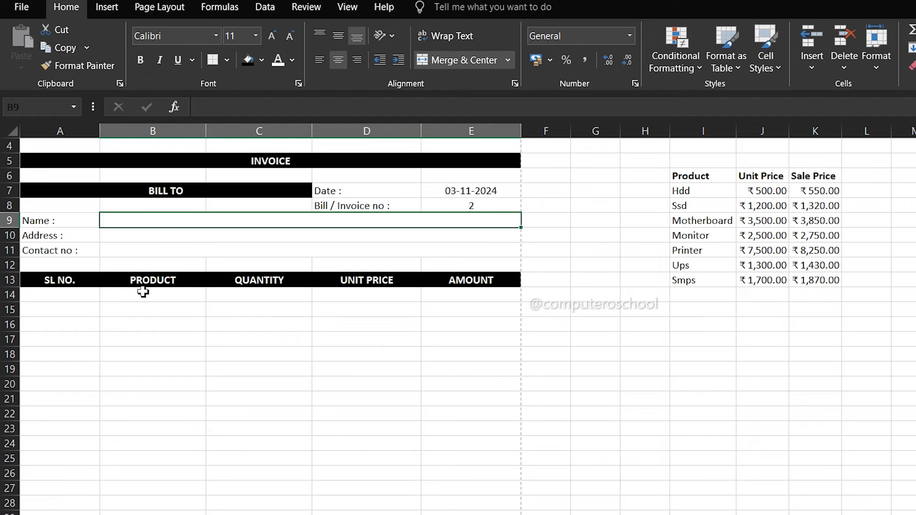
left_click(65, 297)
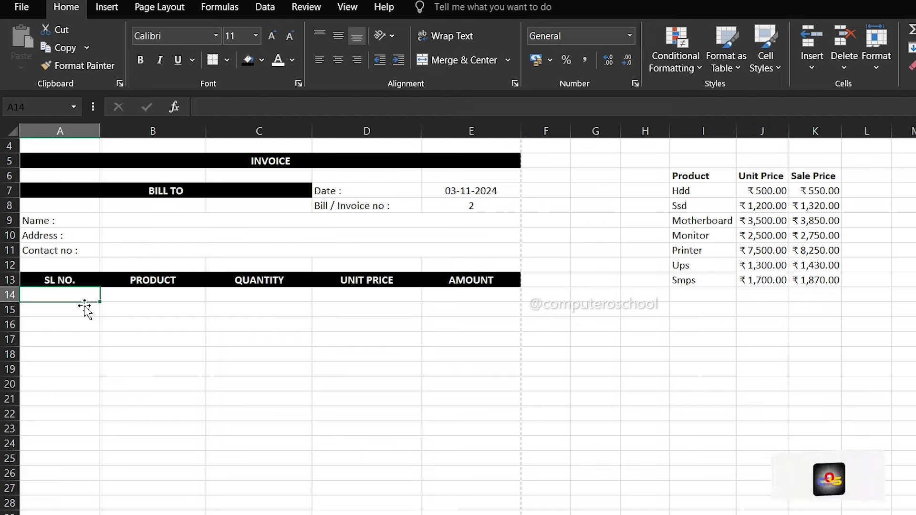
Enter 1 and 2 in A14:A15 and fill the series down to 20 in row 33
scroll(85, 310, "down", 2)
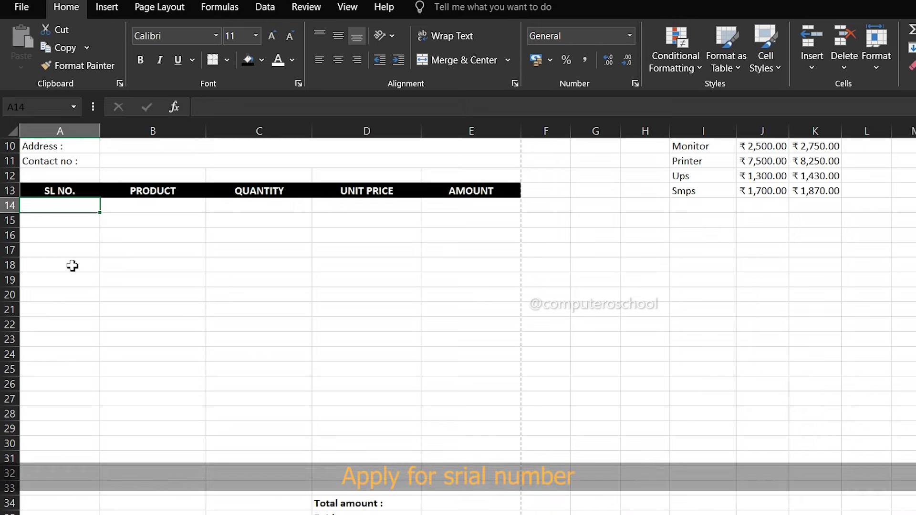
type("1")
key("Return")
type("2")
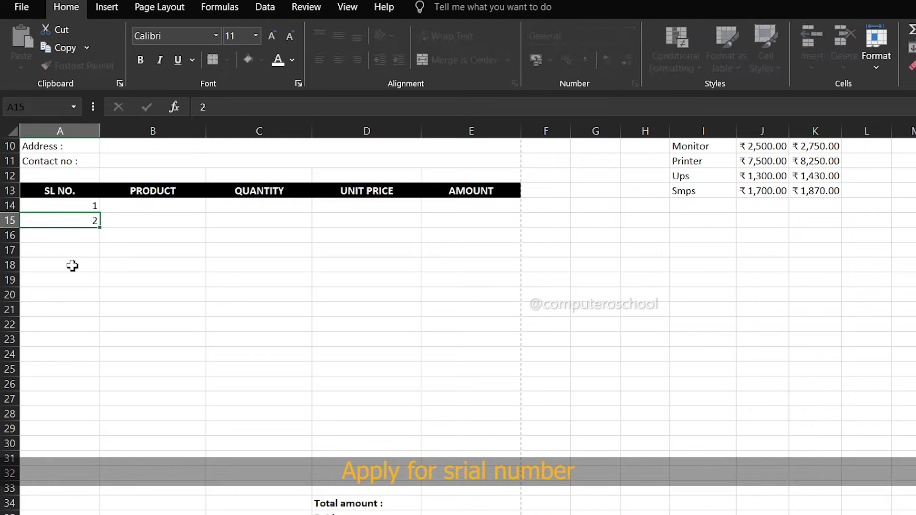
key("Return")
mouse_move(70, 209)
left_mouse_down()
mouse_move(84, 219)
mouse_move(97, 496)
left_mouse_up()
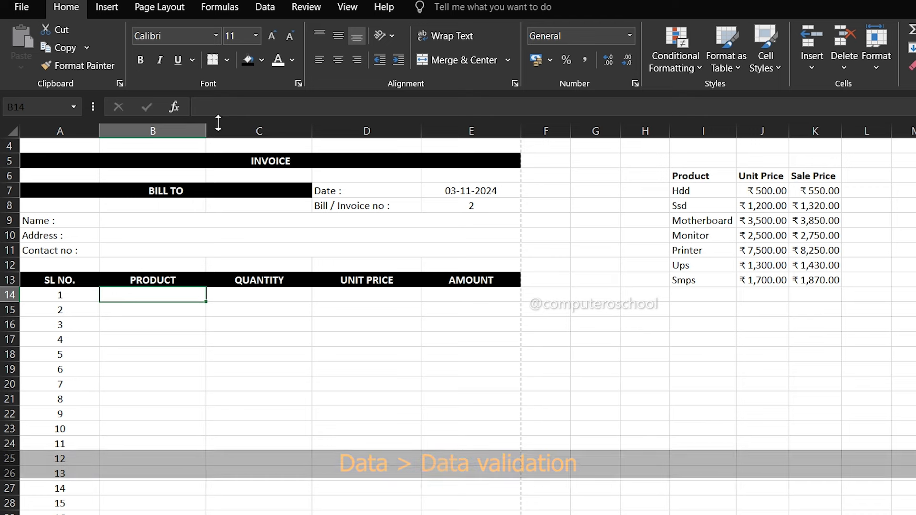
Add List data validation to B14 using source I7:I13, the products Hdd through Smps
left_click(258, 13)
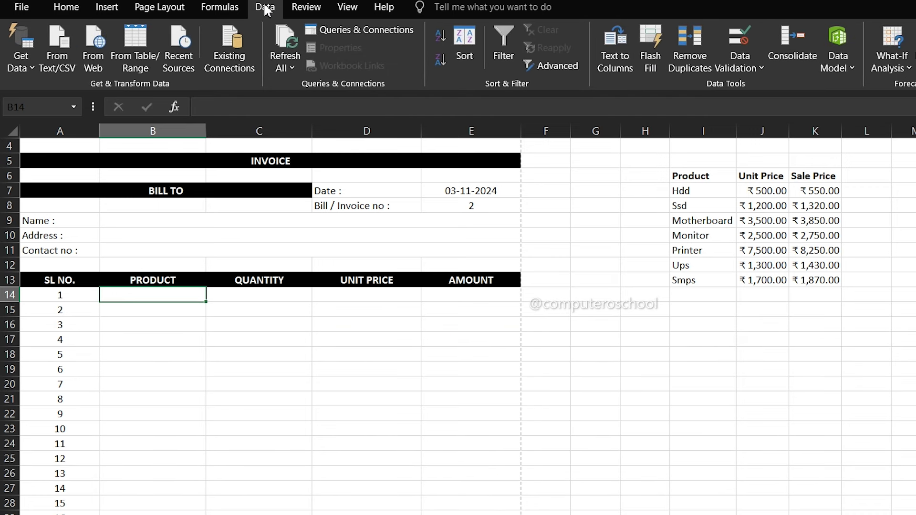
left_click(747, 68)
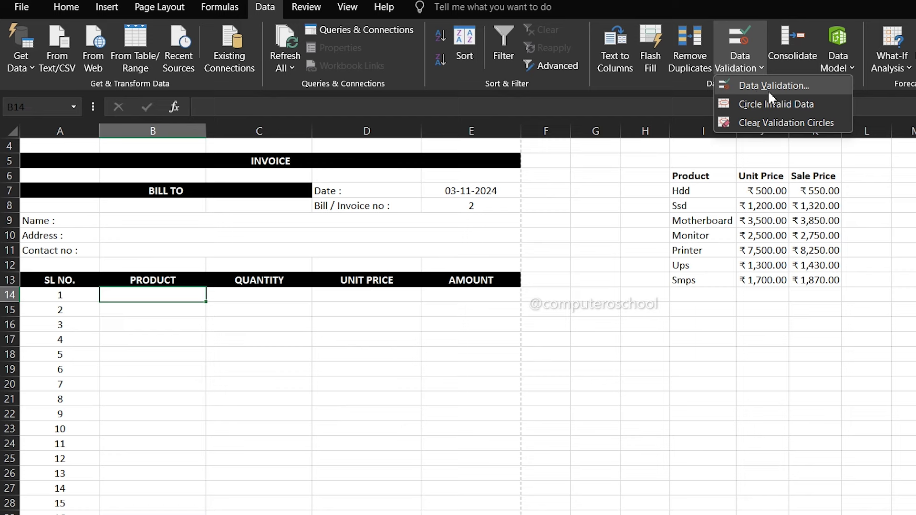
left_click(768, 87)
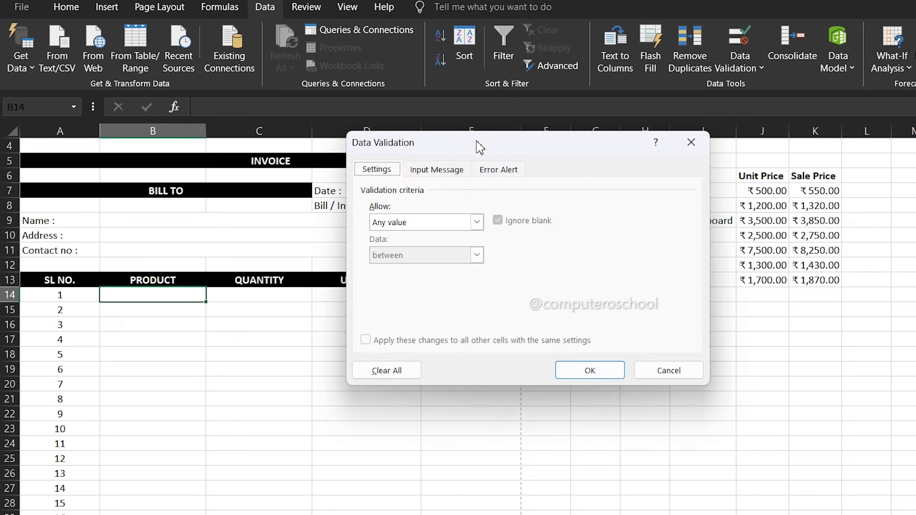
mouse_move(479, 147)
left_mouse_down()
mouse_move(493, 164)
mouse_move(480, 167)
left_mouse_up()
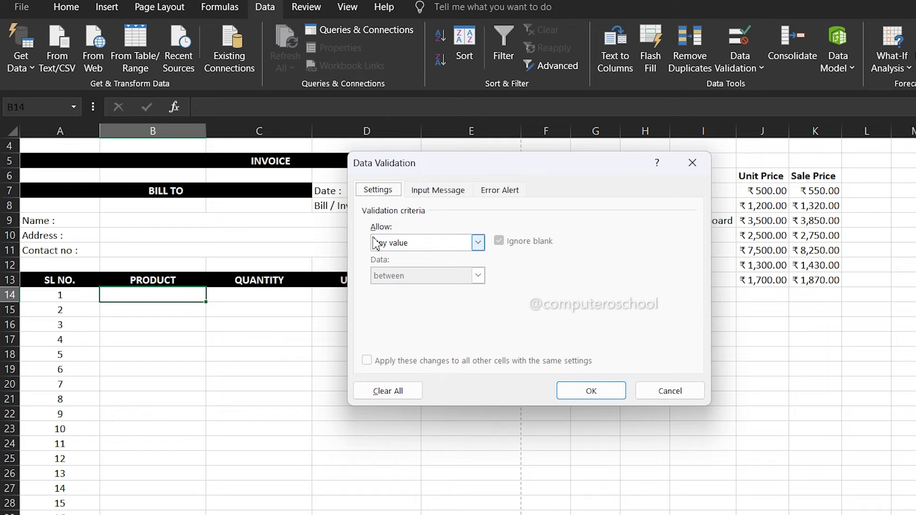
left_click(479, 245)
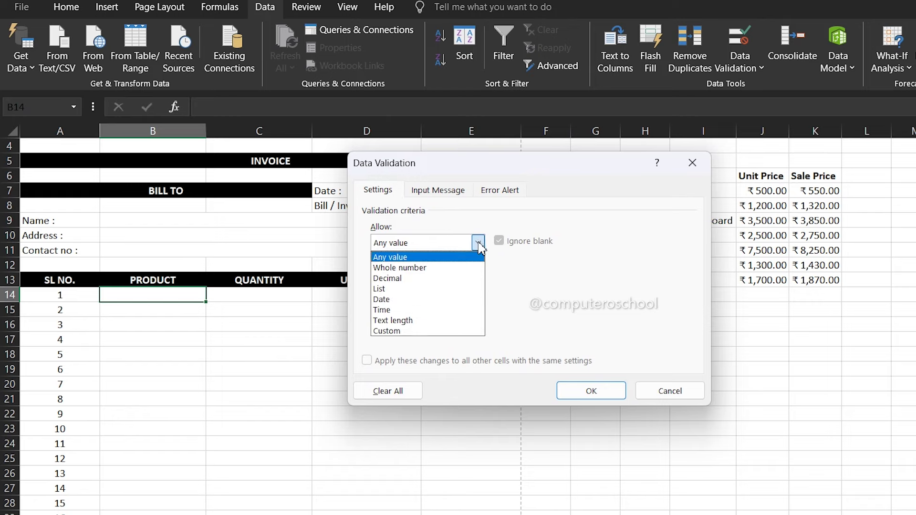
left_click(391, 289)
left_click(291, 197)
left_click(292, 199)
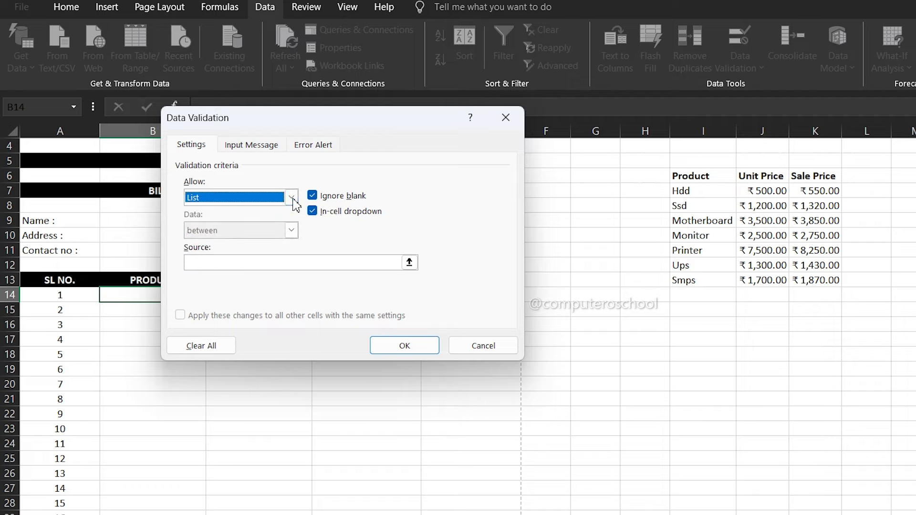
left_click(212, 262)
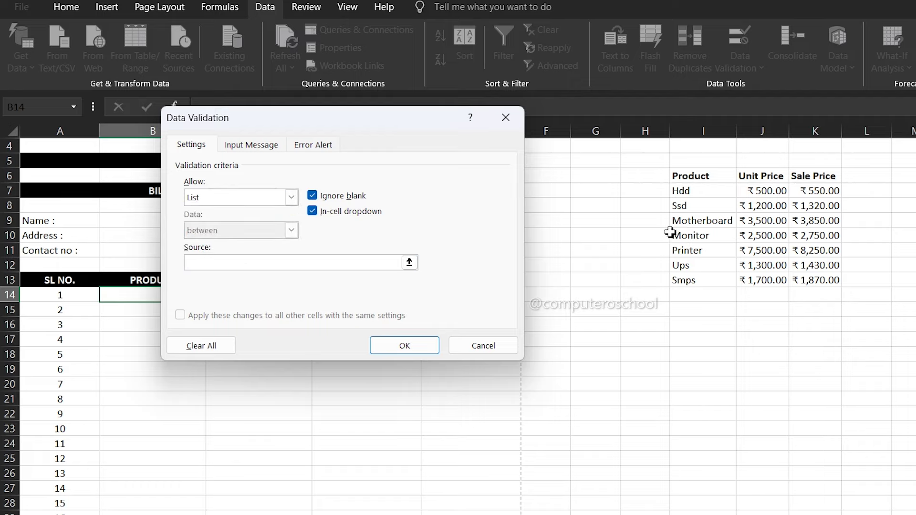
left_click_drag(684, 193, 697, 277)
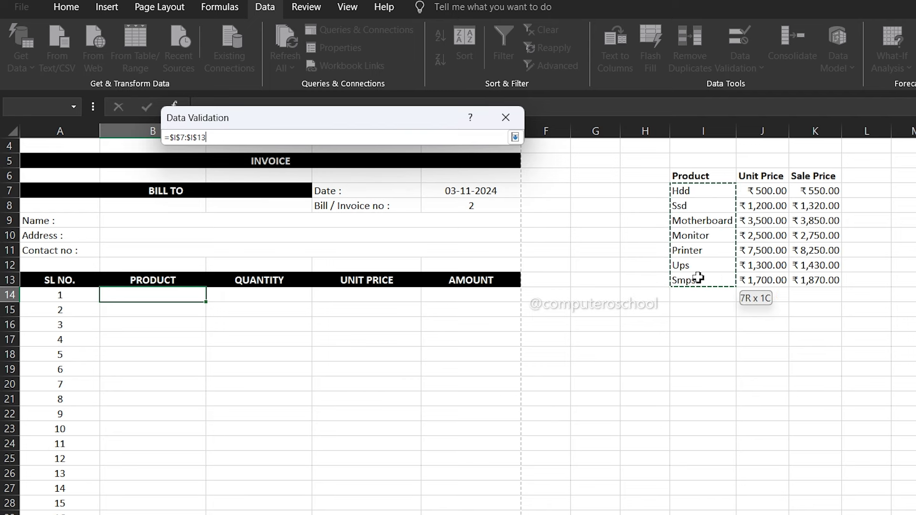
key("Return")
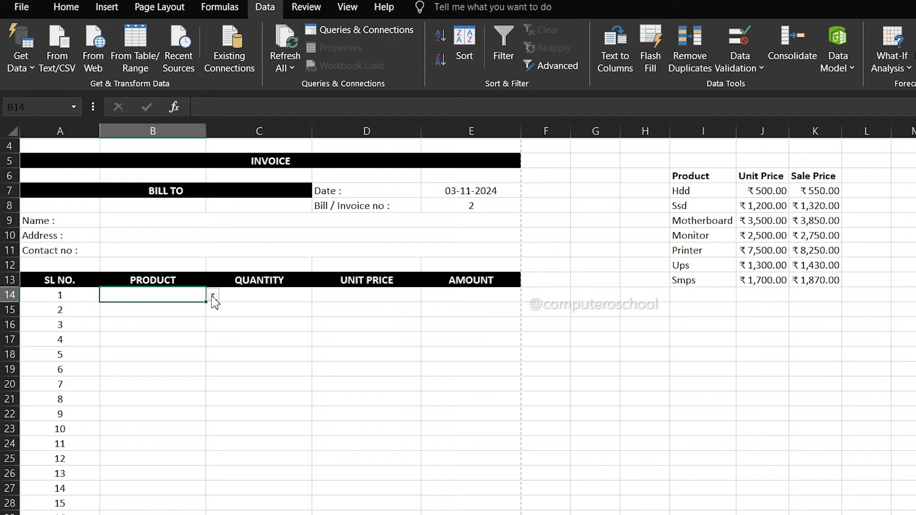
Pick Hdd in B14, fill it down to B33, then clear B15:B33
left_click(213, 297)
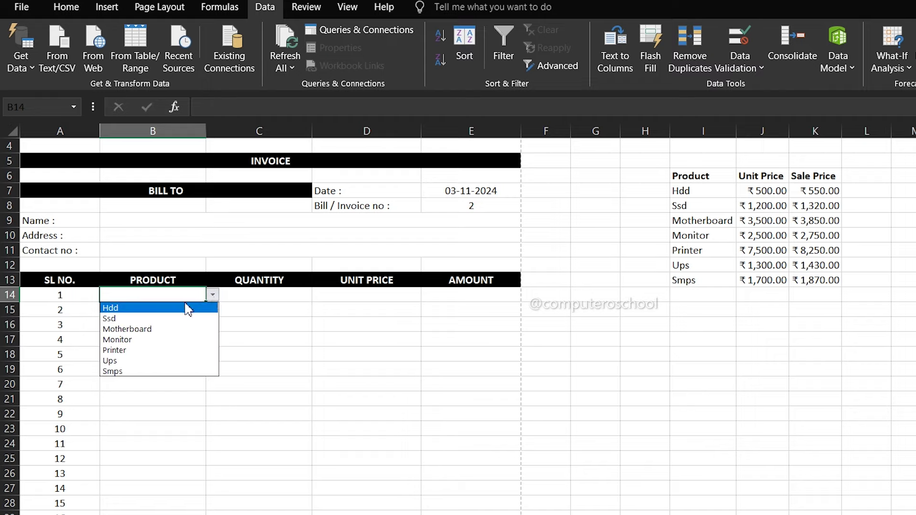
left_click(140, 309)
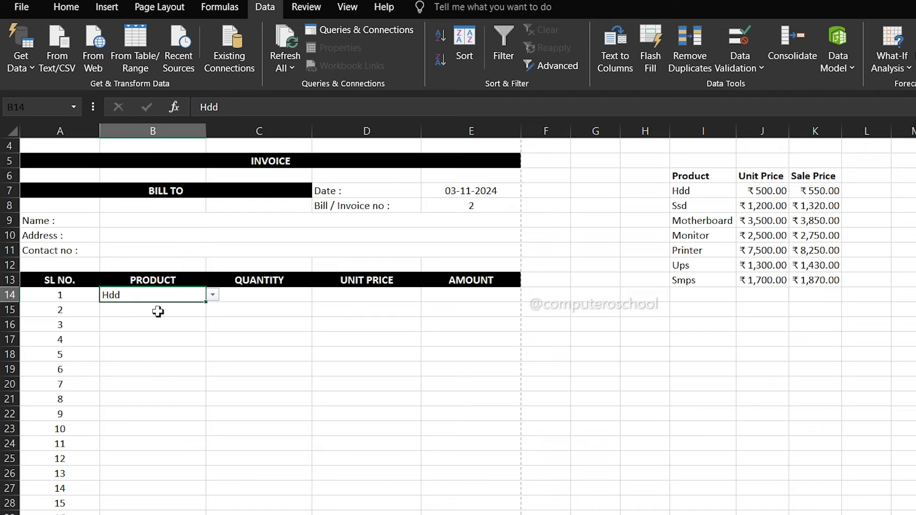
left_click(202, 314)
scroll(183, 305, "down", 2)
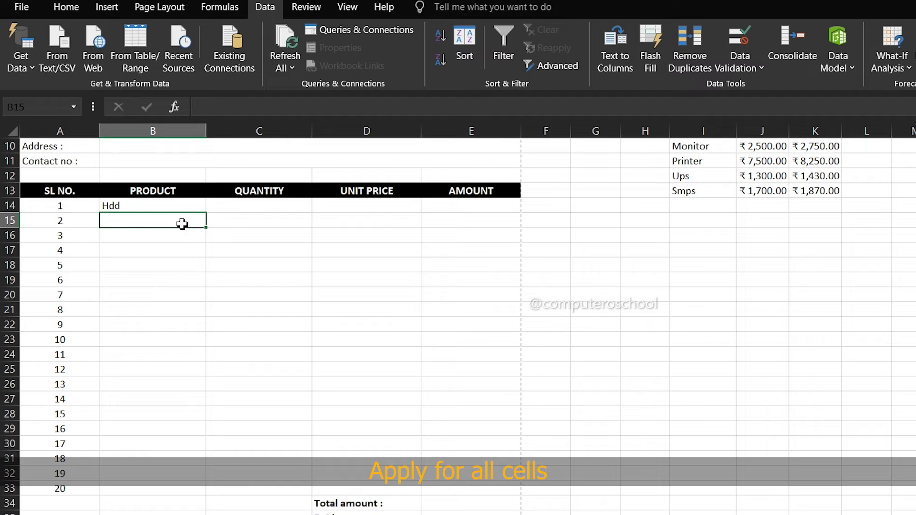
left_click(185, 206)
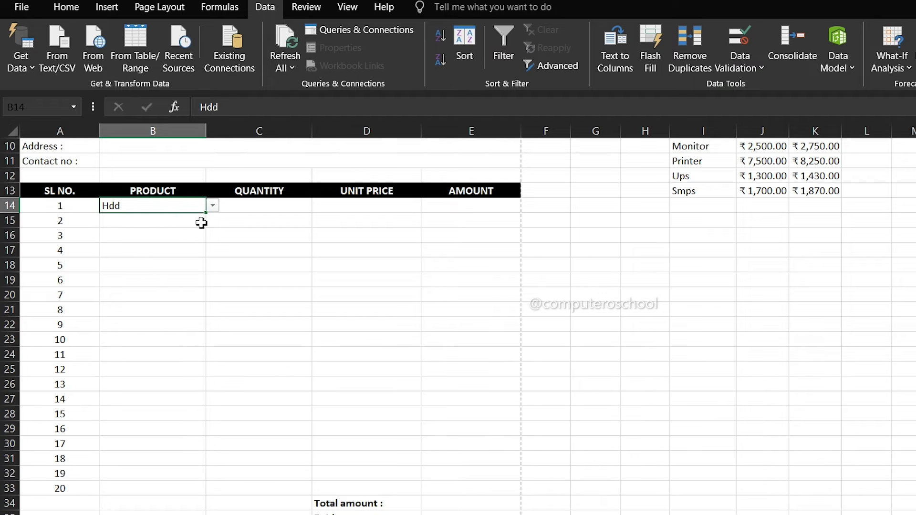
left_click_drag(207, 216, 198, 494)
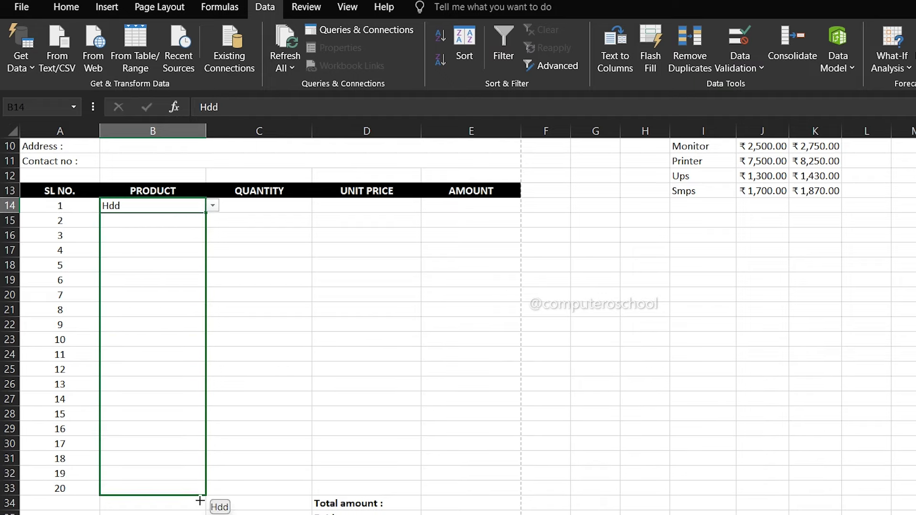
left_click(177, 329)
left_click_drag(148, 222, 163, 482)
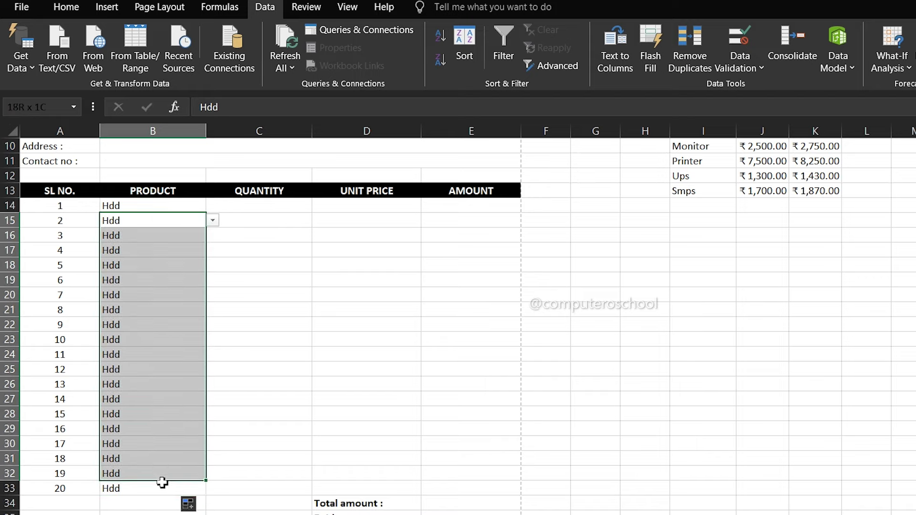
key("Delete")
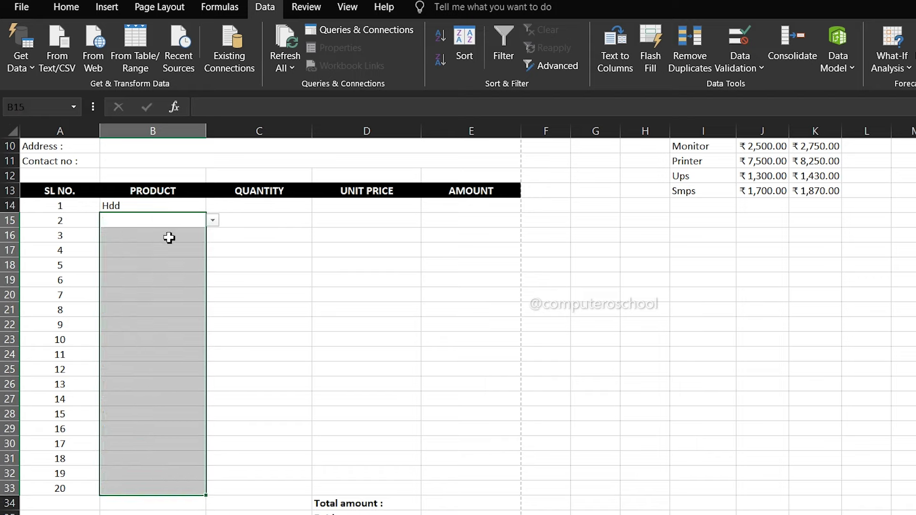
Test the B15 dropdown with Motherboard, then remove the test entries from B14:B15
left_click(186, 221)
left_click(212, 221)
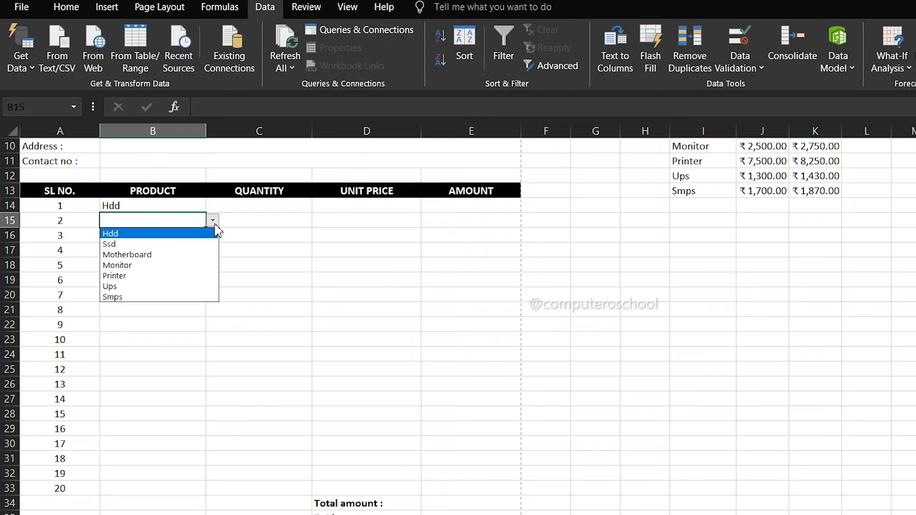
left_click(133, 256)
left_click(150, 279)
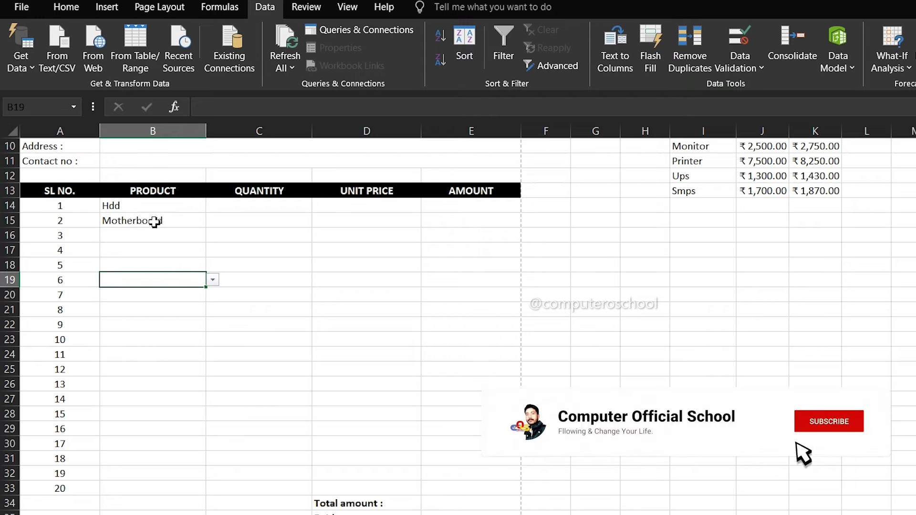
left_click_drag(153, 206, 163, 228)
key("ctrl+z")
key("ctrl+z")
scroll(321, 253, "up", 1)
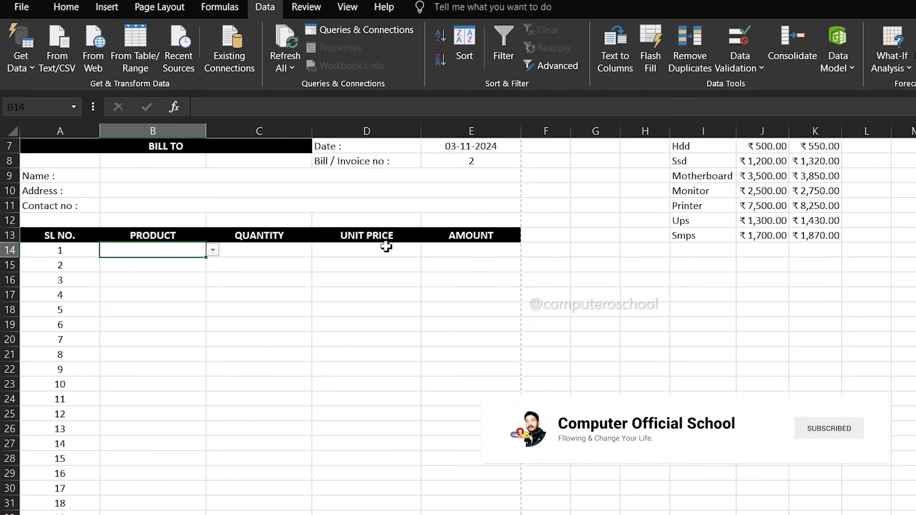
Begin typing =VLOOKUP( in D14 with B14 as the lookup value
left_click(379, 253)
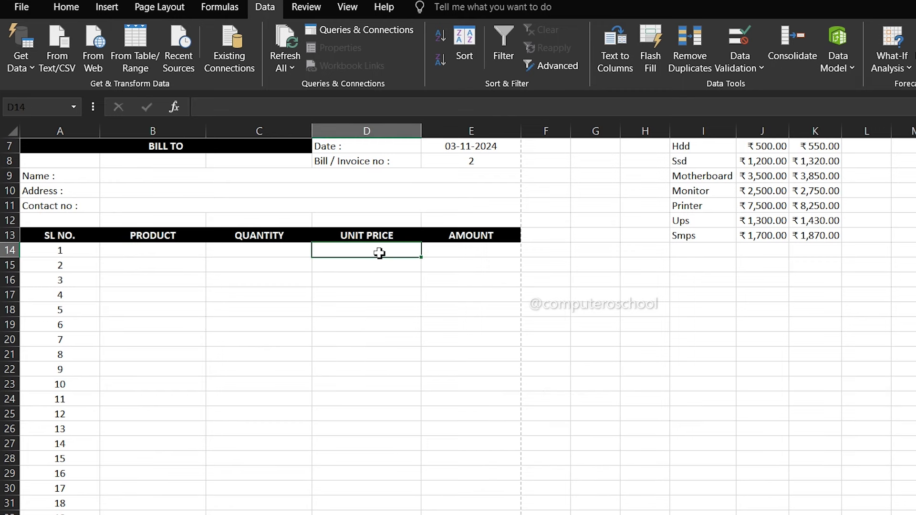
scroll(379, 253, "up", 1)
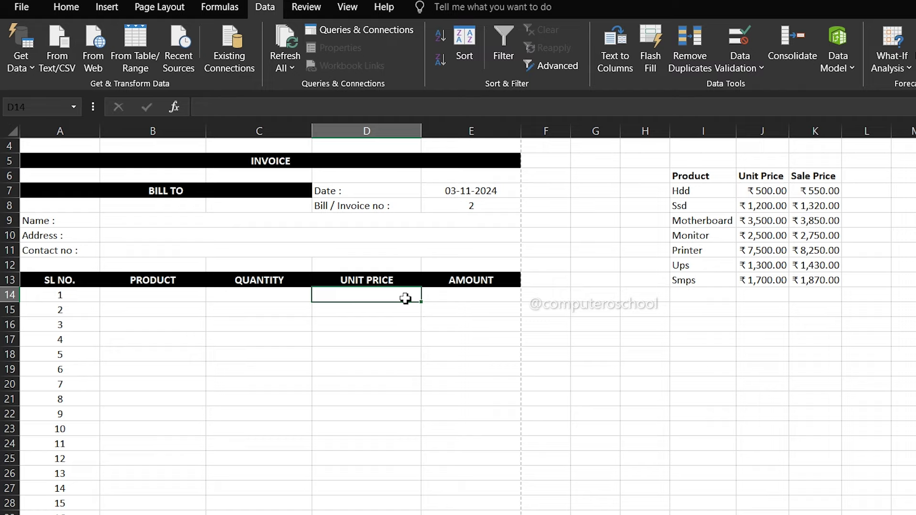
type("=")
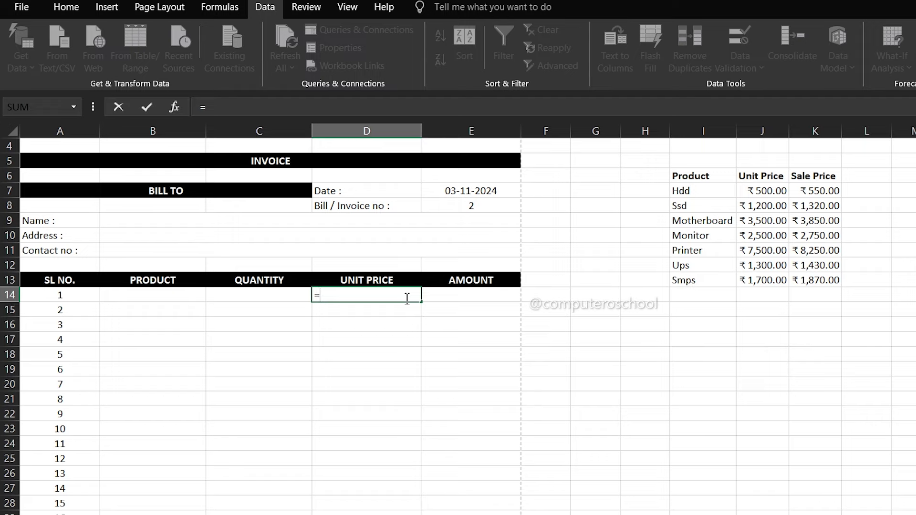
type("vlookup")
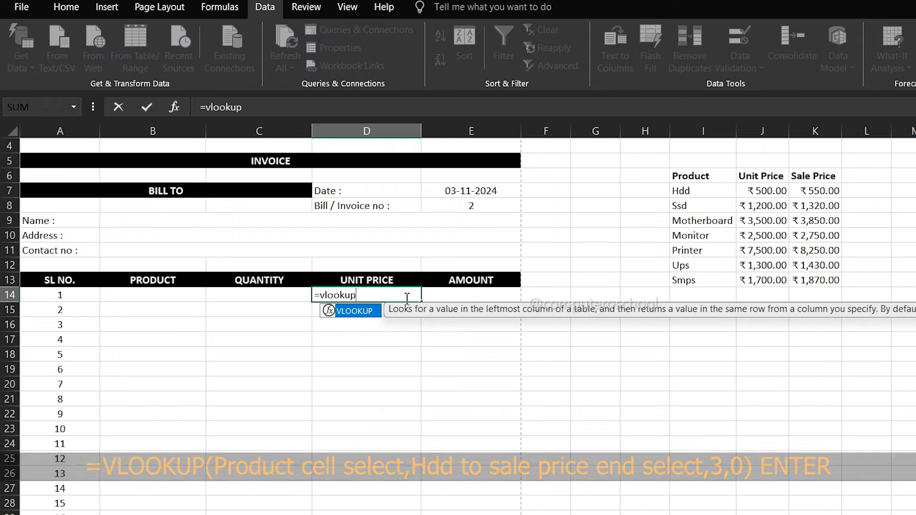
type("(")
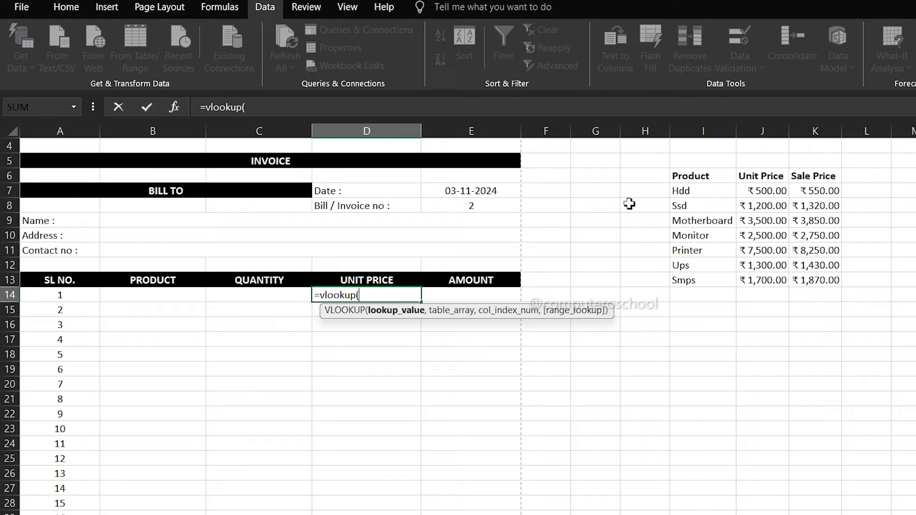
left_click(175, 296)
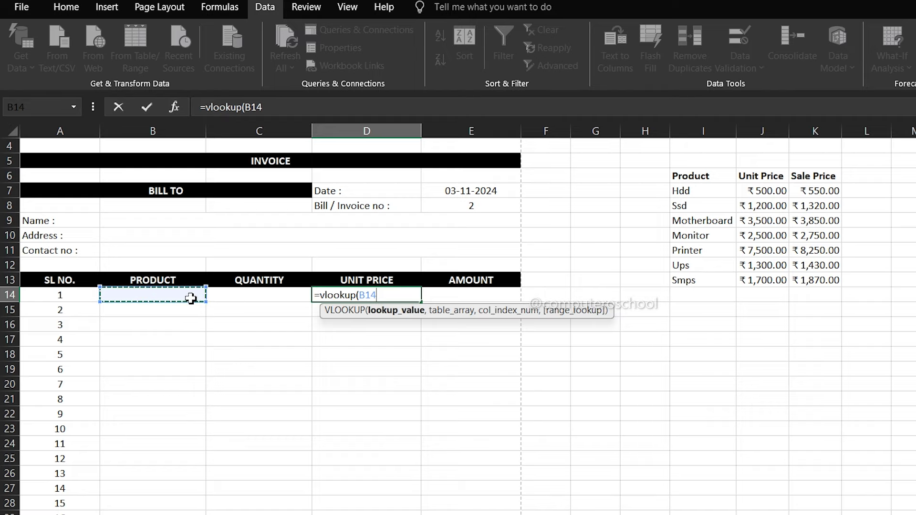
type(",")
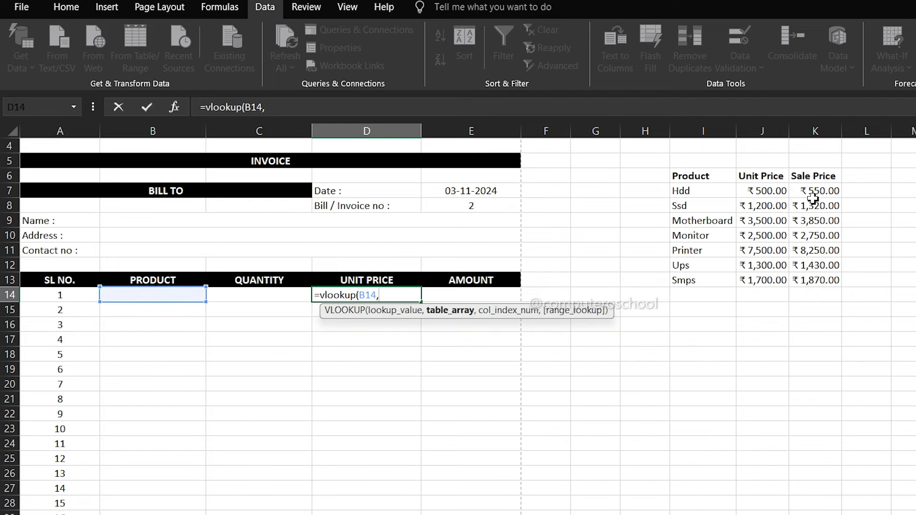
Complete D14 as =VLOOKUP(B14,I7:K13,3,0), which shows #N/A for now
mouse_move(686, 191)
left_mouse_down()
mouse_move(753, 223)
mouse_move(826, 281)
left_mouse_up()
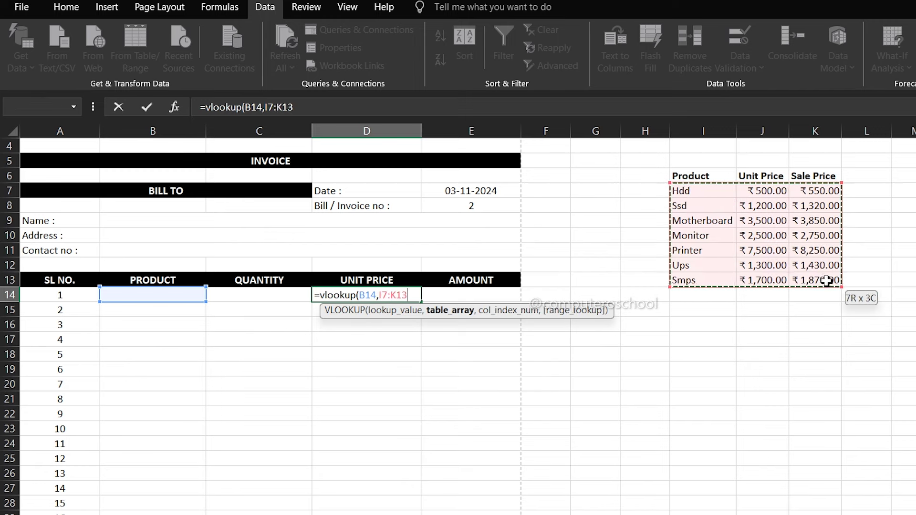
left_click_drag(827, 280, 827, 280)
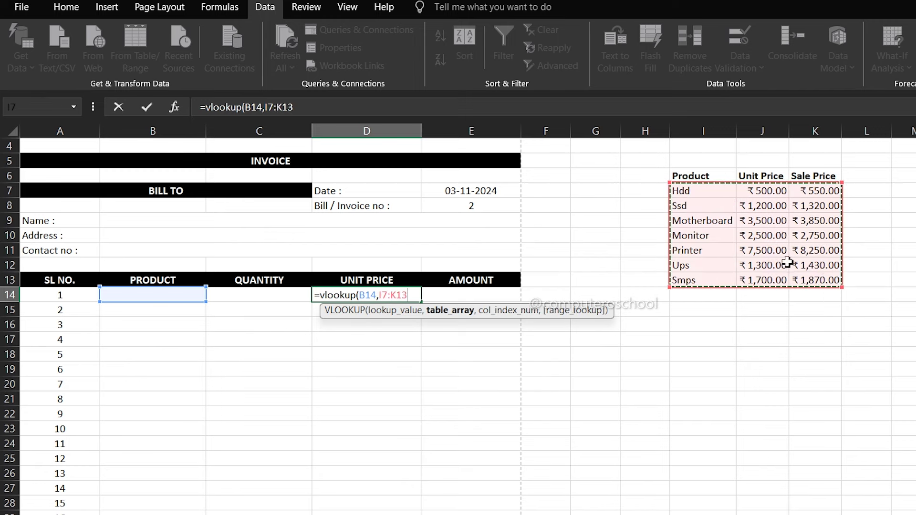
type(",")
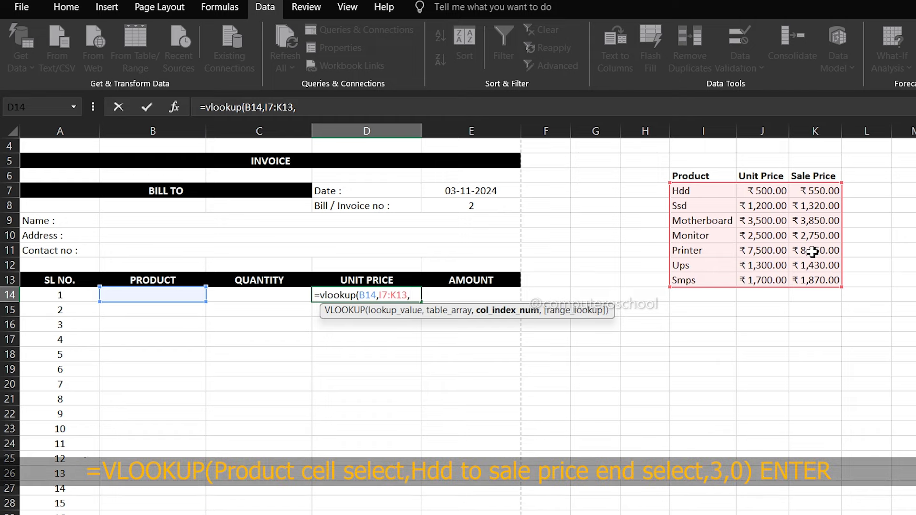
type("3,0")
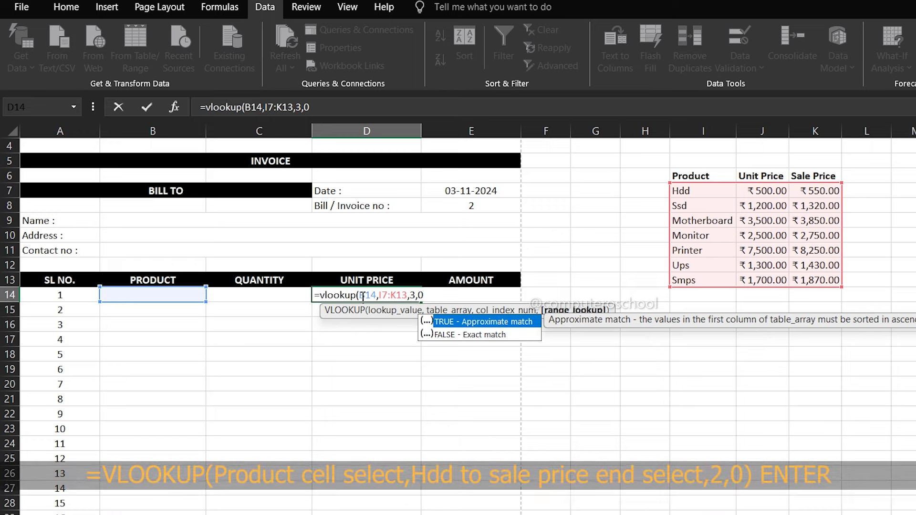
type(")")
key("Return")
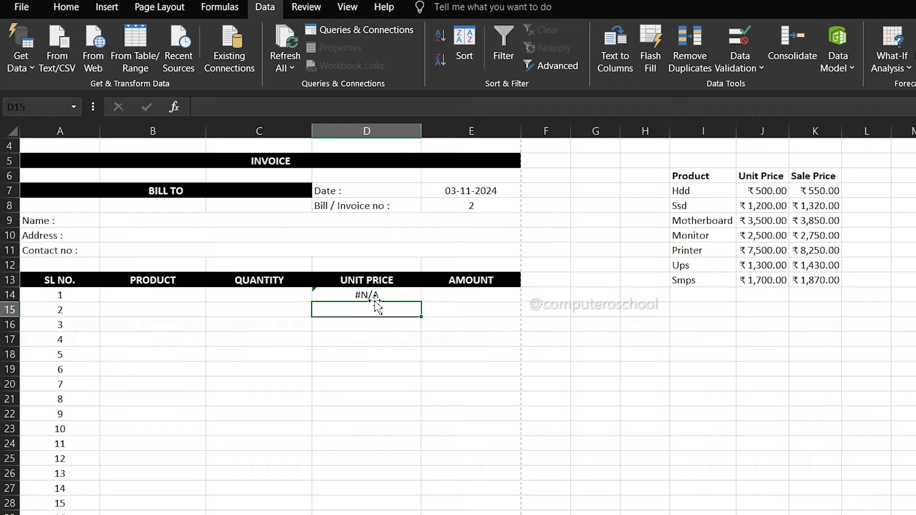
Wrap the D14 lookup in IFERROR(...,"") so it stays blank instead of #N/A
double_click(353, 294)
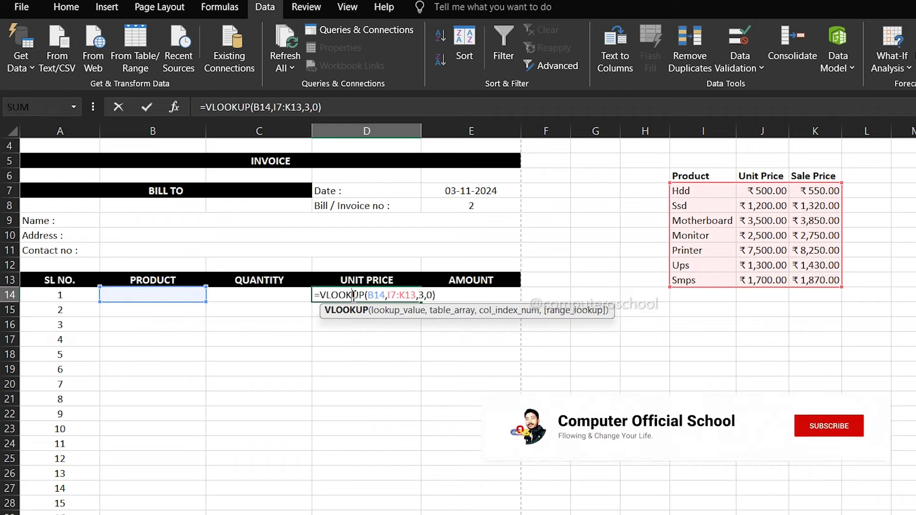
left_click(318, 295)
type("iferror(")
key("End")
type(",\"\"")
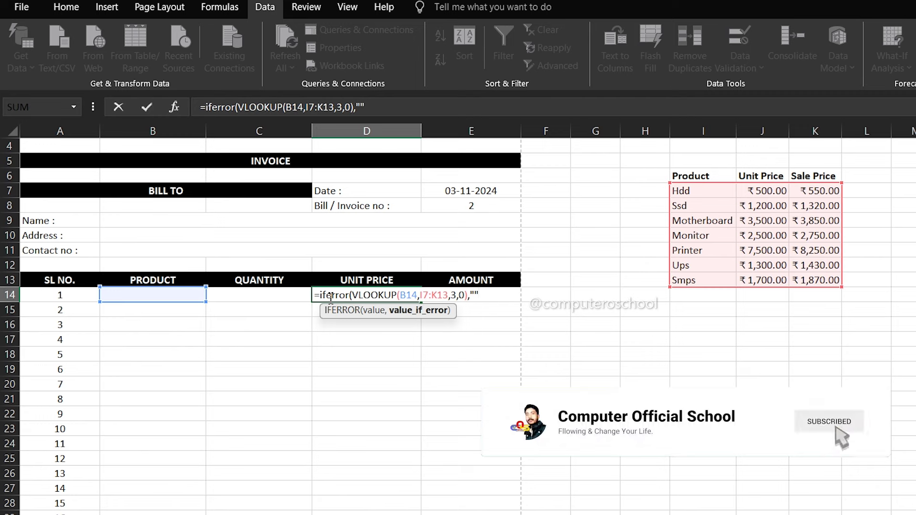
type(")")
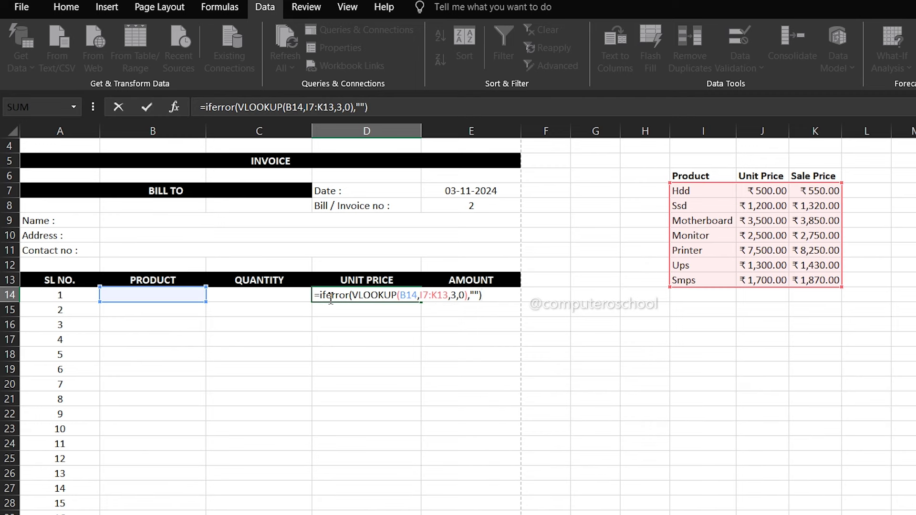
key("Return")
left_click(334, 298)
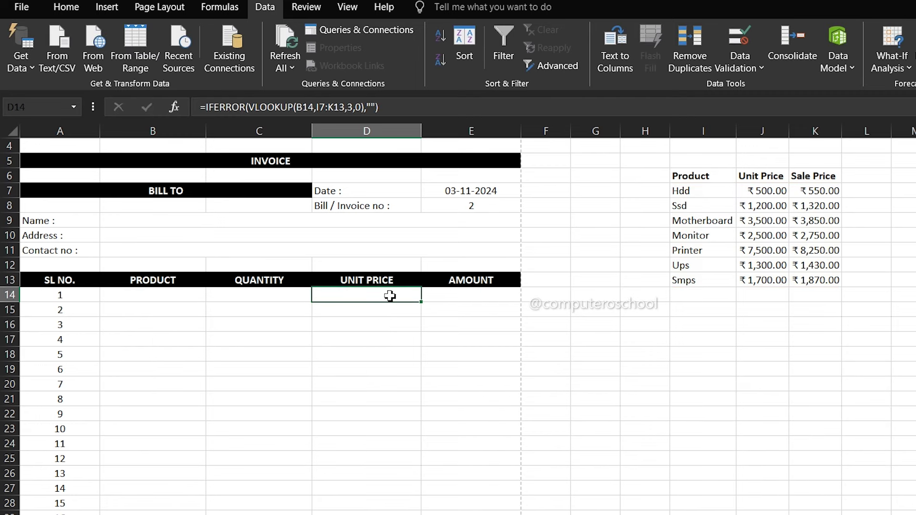
Choose Motherboard, then Ups in B14, so D14 shows unit price 1430
left_click(193, 297)
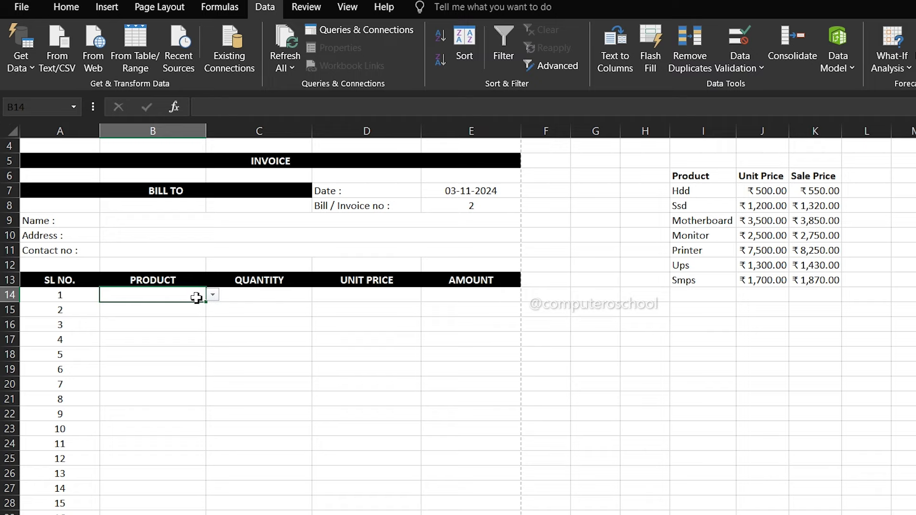
left_click(213, 295)
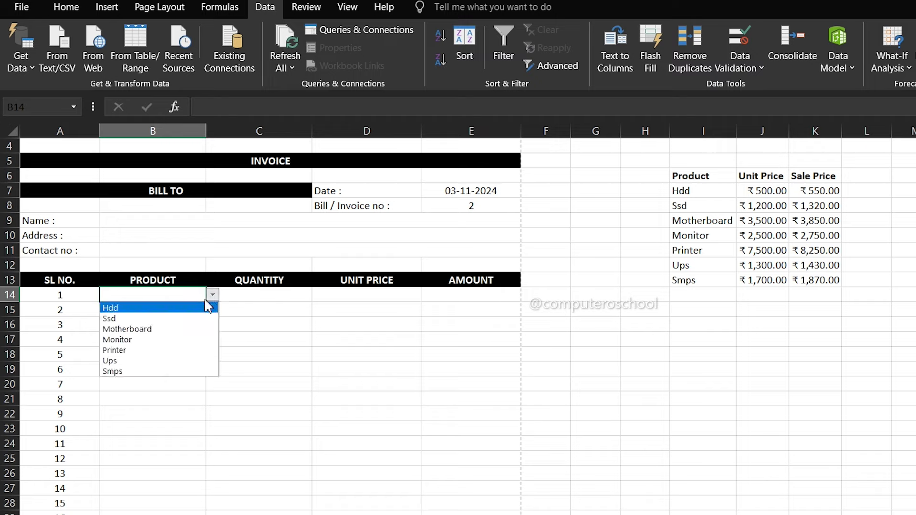
left_click(172, 329)
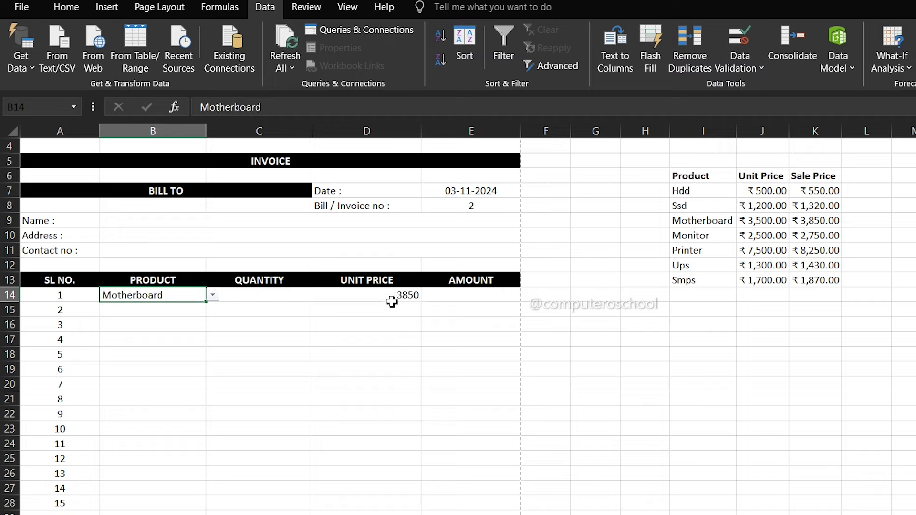
left_click(213, 295)
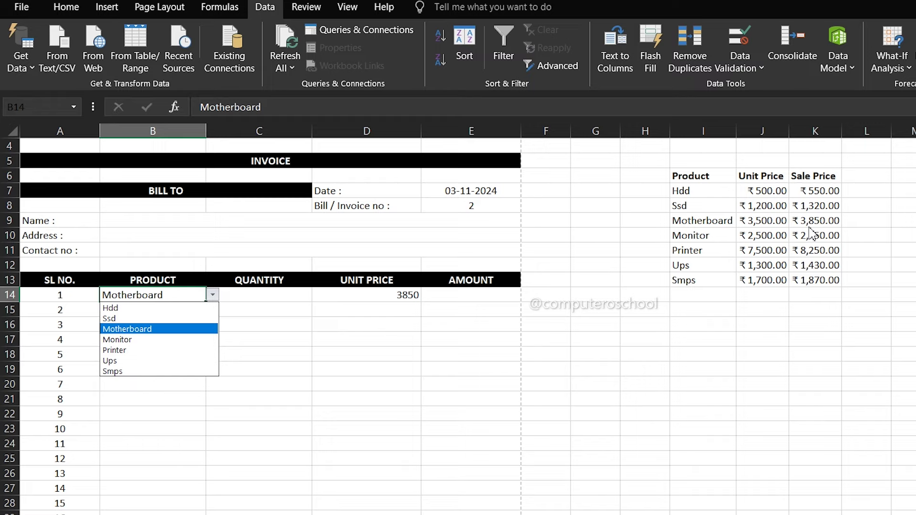
left_click(149, 364)
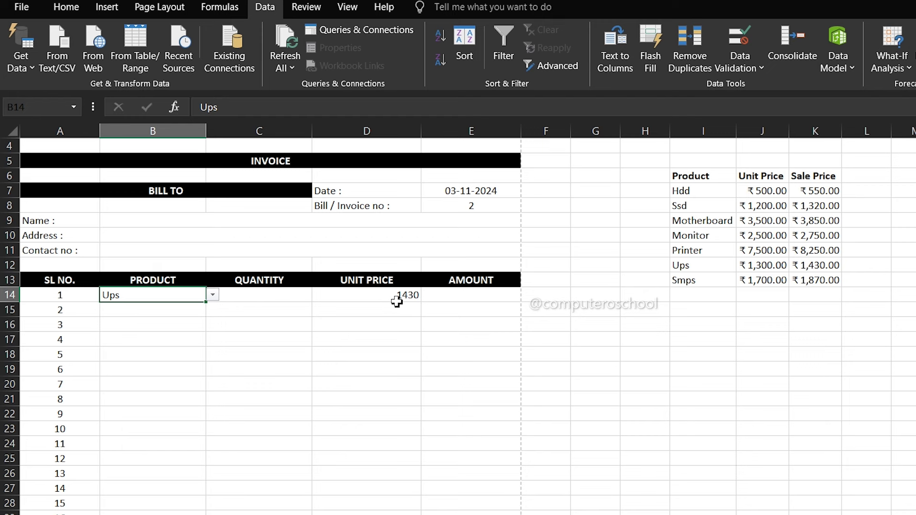
Fill the D14 lookup down to D33 and inspect D33's range, shifted to I26:K32
scroll(402, 369, "down", 1)
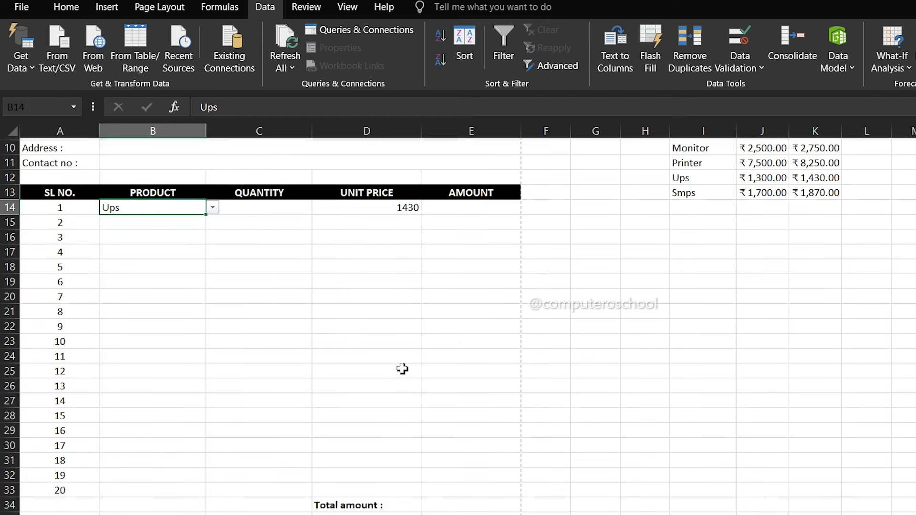
left_click(397, 251)
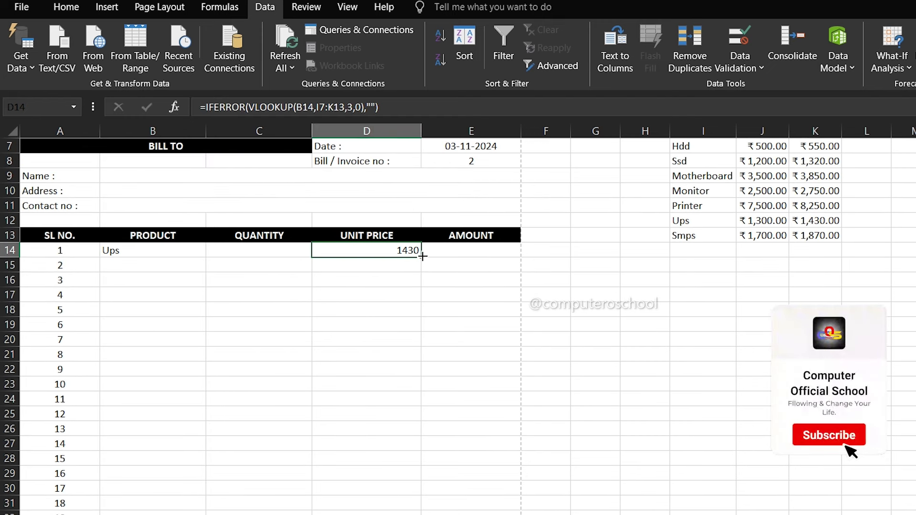
left_click_drag(425, 256, 418, 460)
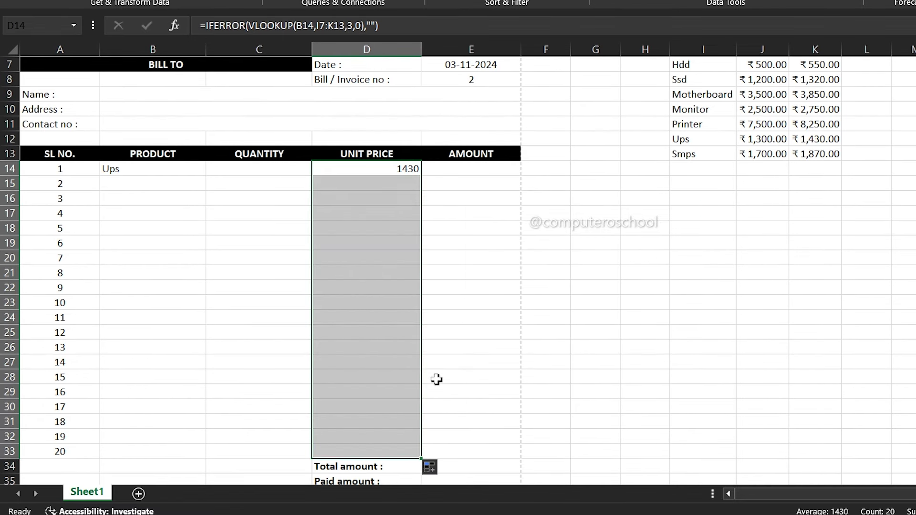
left_click(446, 310)
left_click(395, 451)
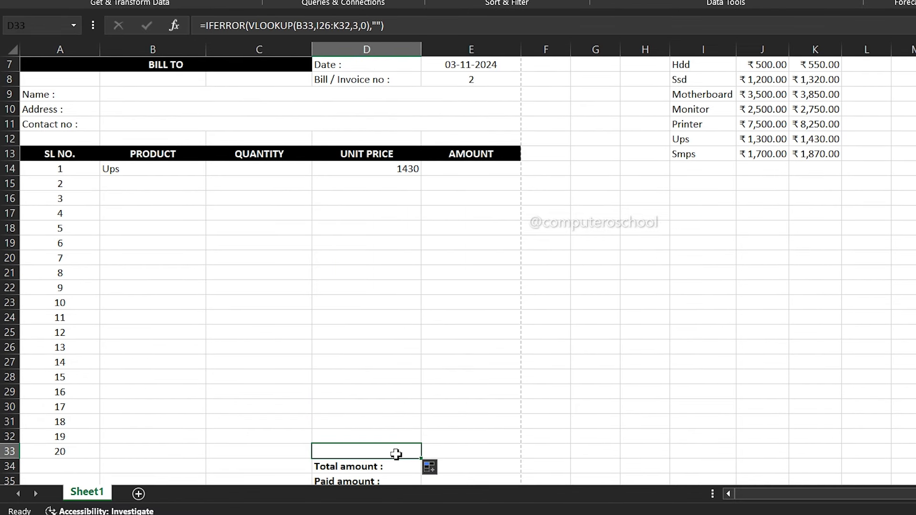
double_click(395, 451)
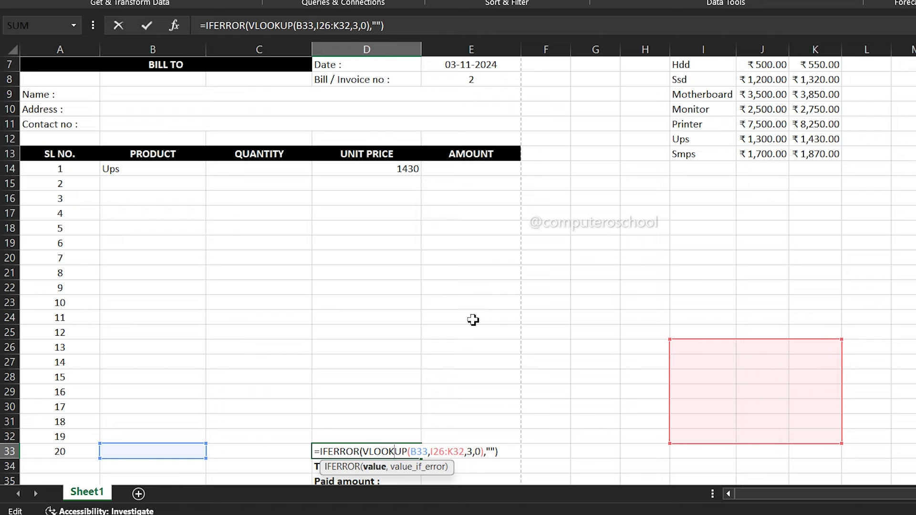
key("Escape")
left_click_drag(366, 184, 388, 431)
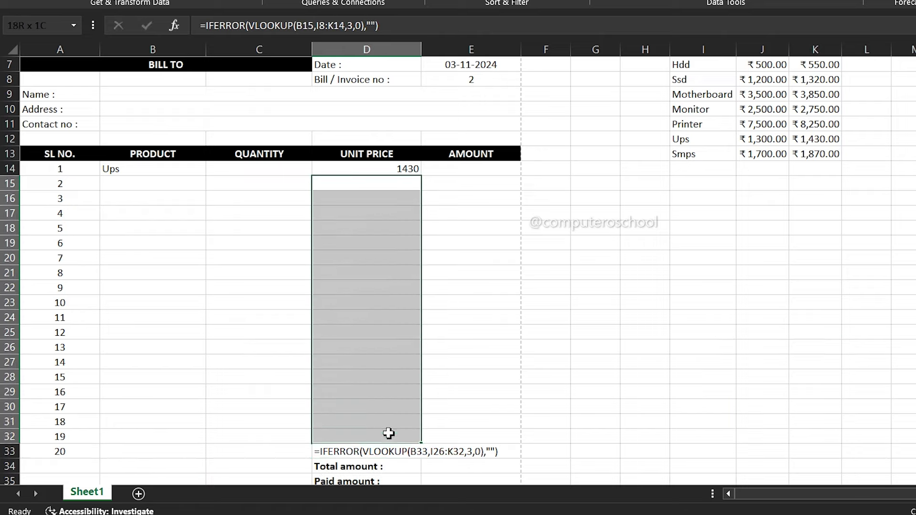
left_click(391, 218)
left_click(394, 173)
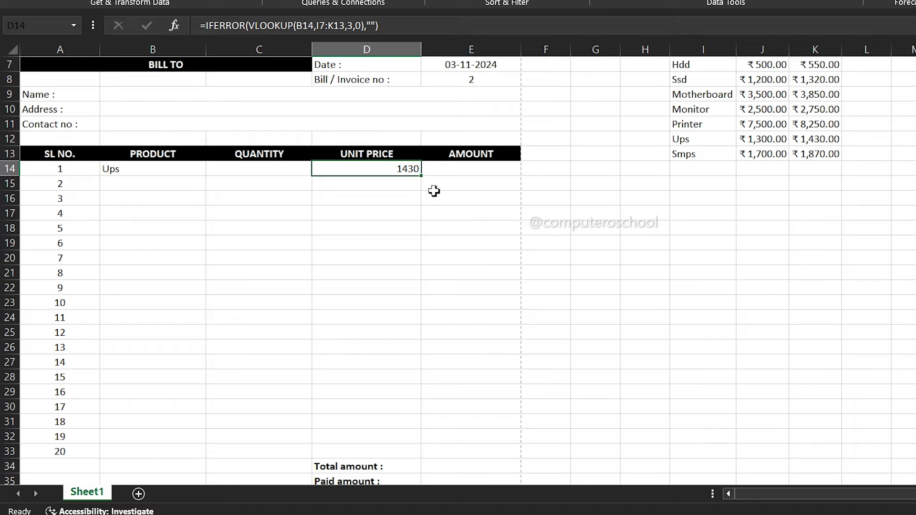
Change the D14 lookup range to the absolute reference $I$7:$K$13
double_click(404, 170)
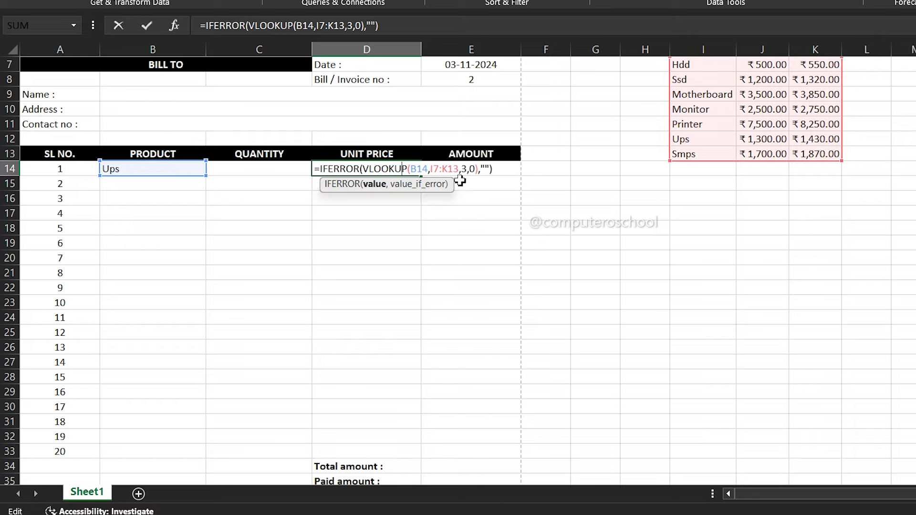
scroll(530, 192, "up", 1)
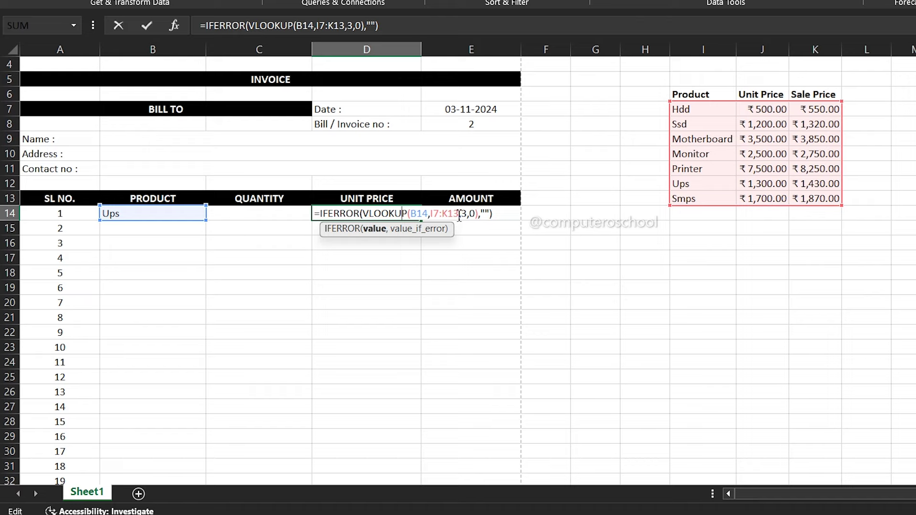
left_click_drag(458, 215, 443, 215)
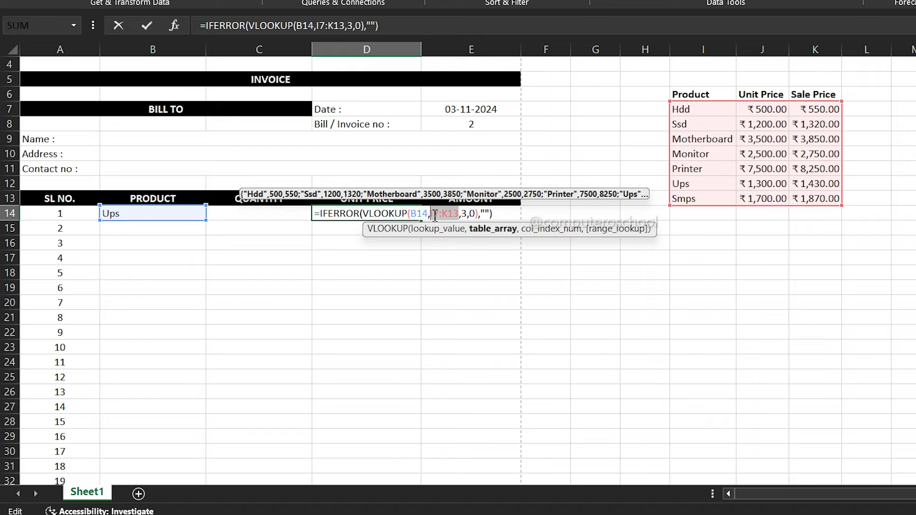
key("F4")
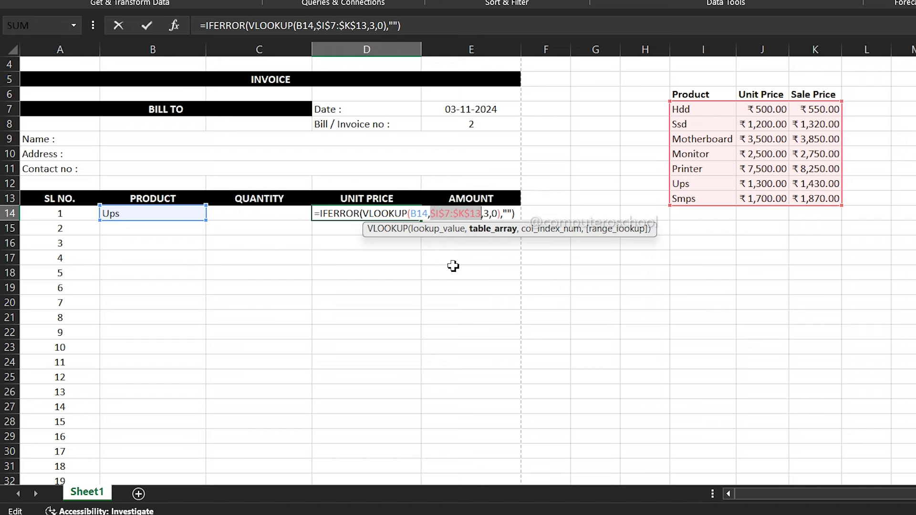
key("Return")
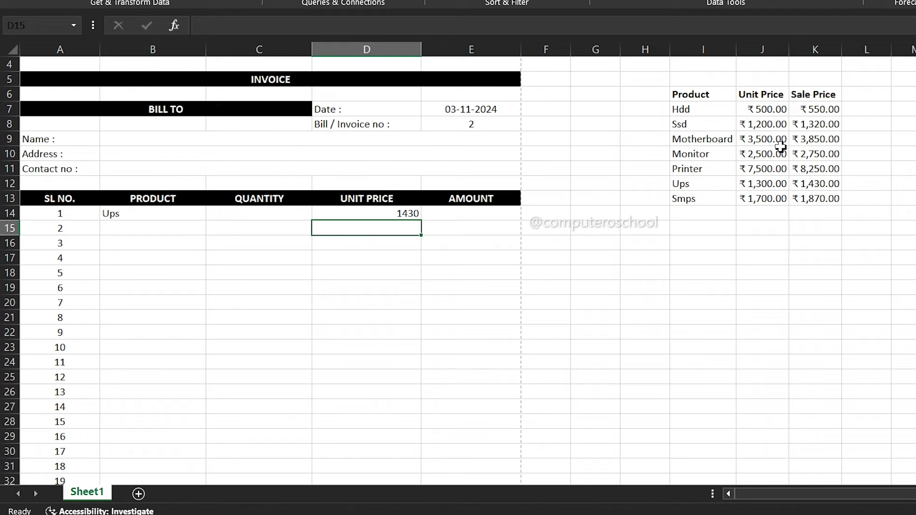
Fill the corrected formula down to D33 and confirm it uses $I$7:$K$13
left_click(402, 213)
scroll(402, 215, "down", 1)
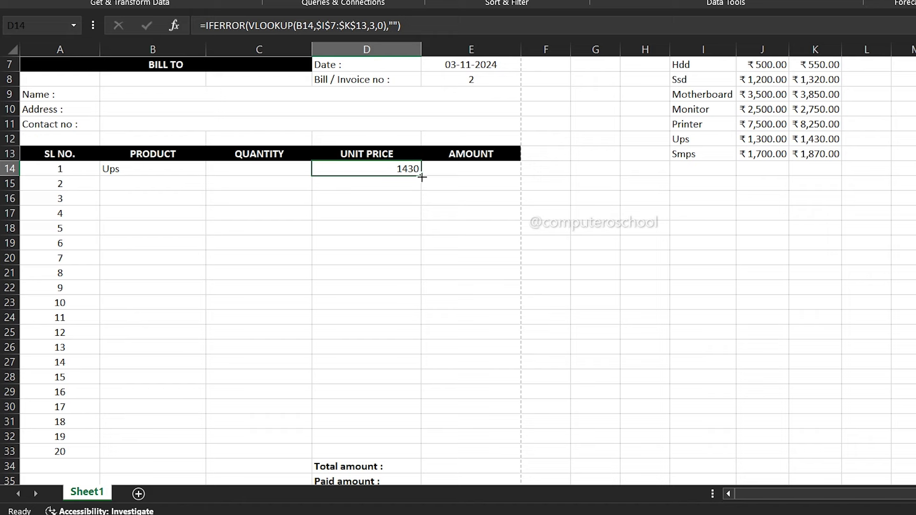
left_click_drag(422, 177, 399, 450)
left_click(386, 451)
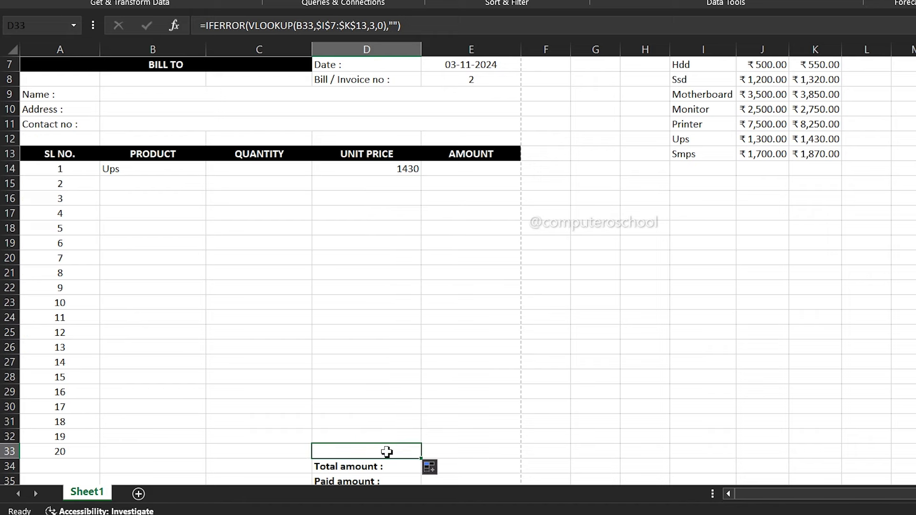
double_click(387, 451)
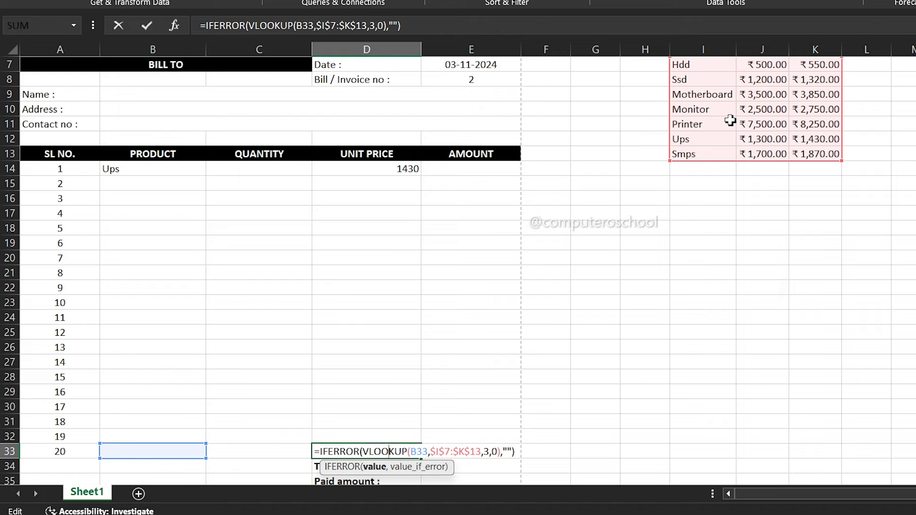
key("Return")
left_click(344, 449)
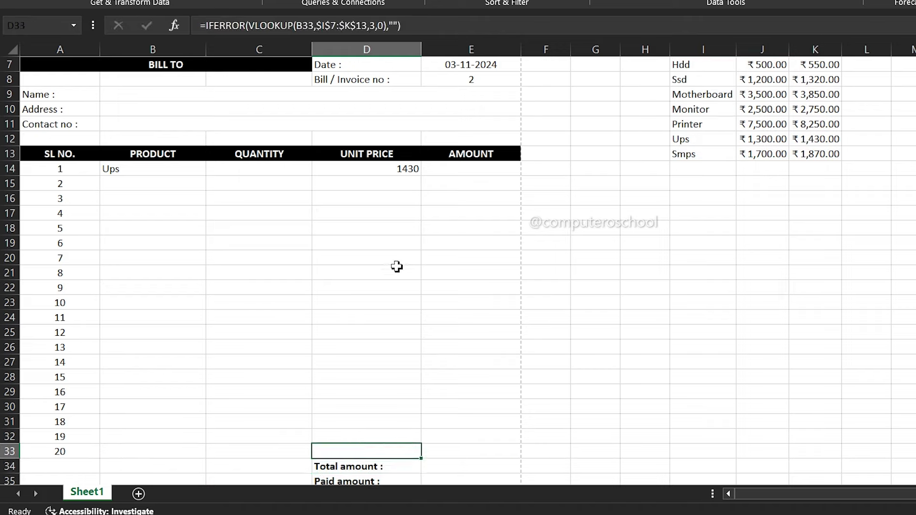
left_click(471, 171)
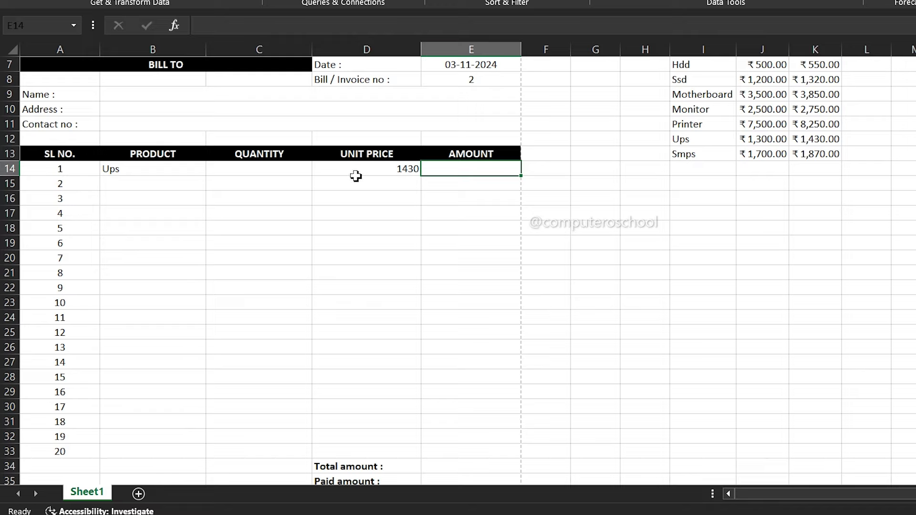
Enter the amount formula =D14*C14 in E14
type("=")
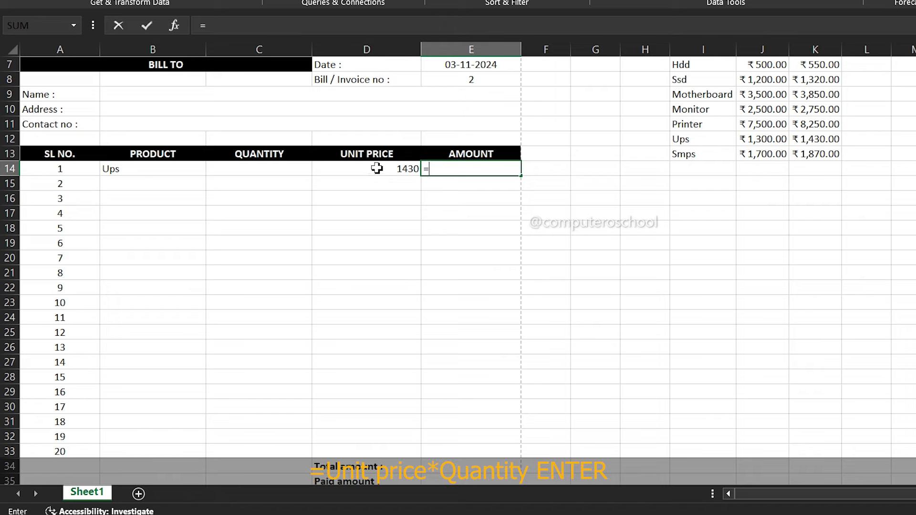
left_click(376, 168)
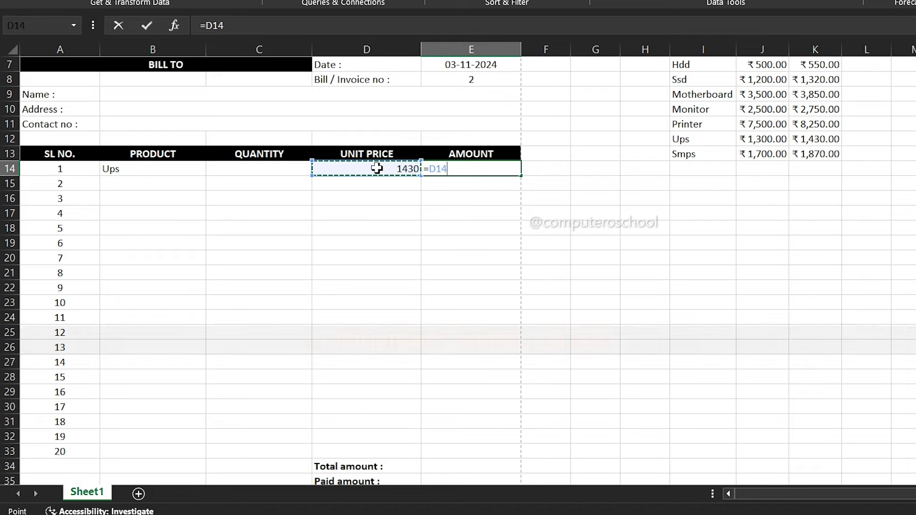
type("*")
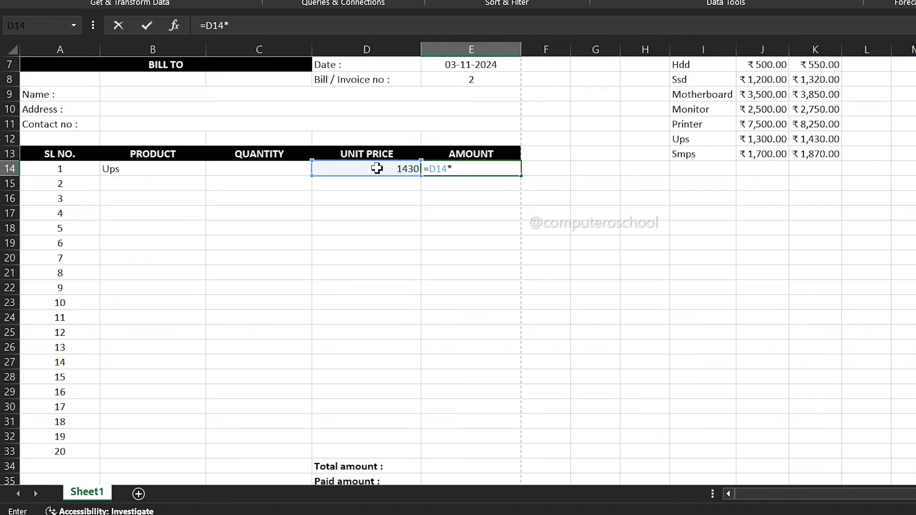
left_click(285, 169)
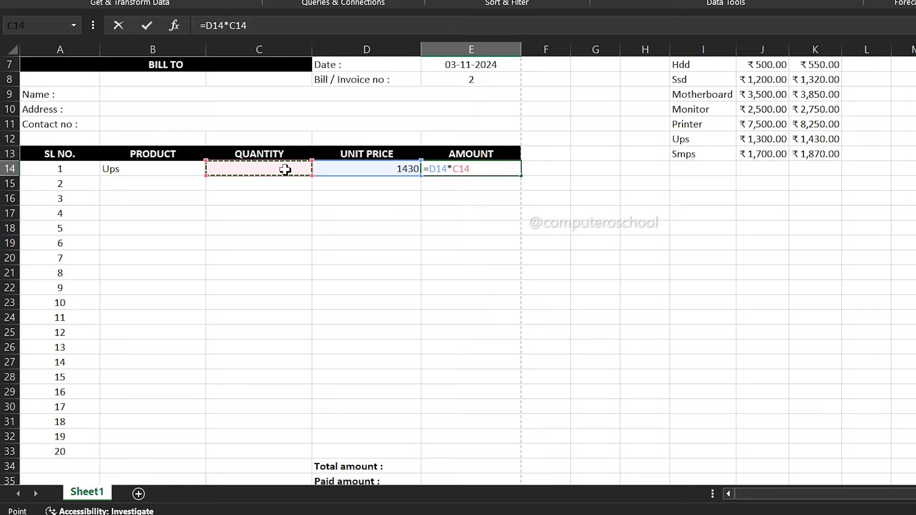
key("Return")
left_click(500, 170)
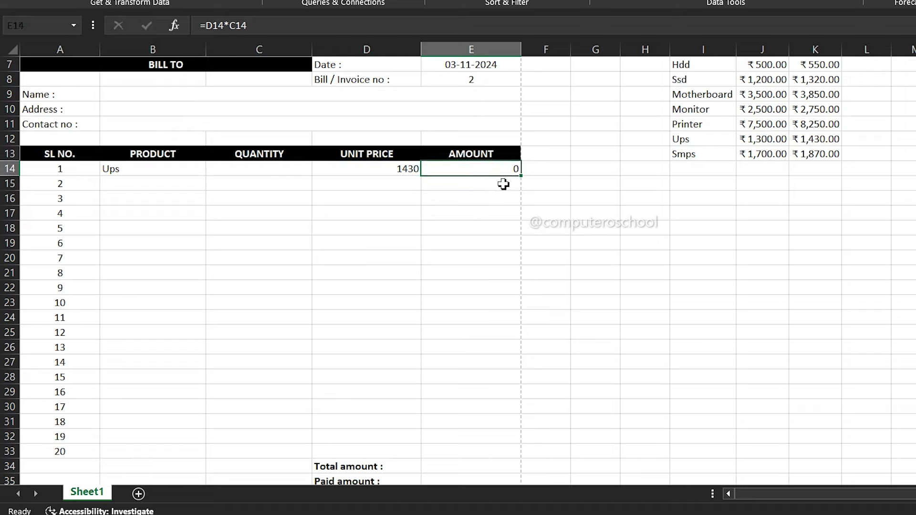
Enter quantity 2 in C14 so the amount shows 2860
left_click(257, 170)
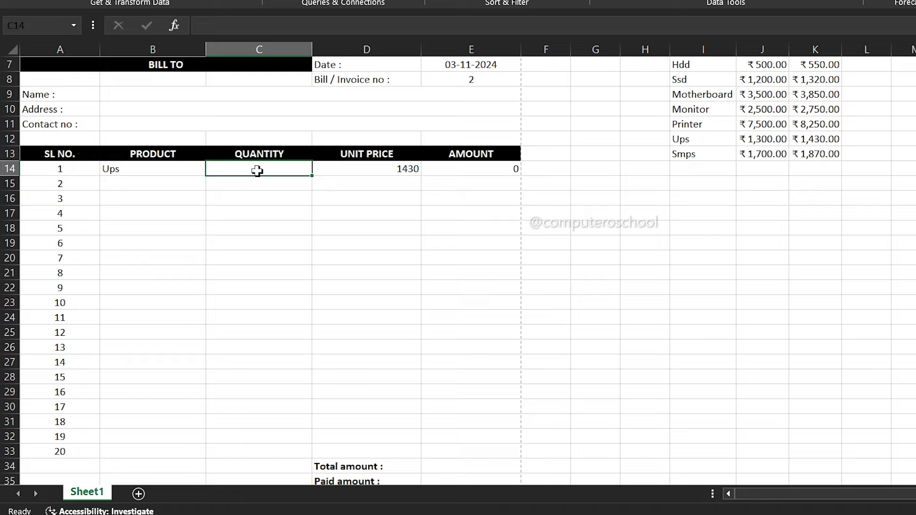
type("2")
key("Tab")
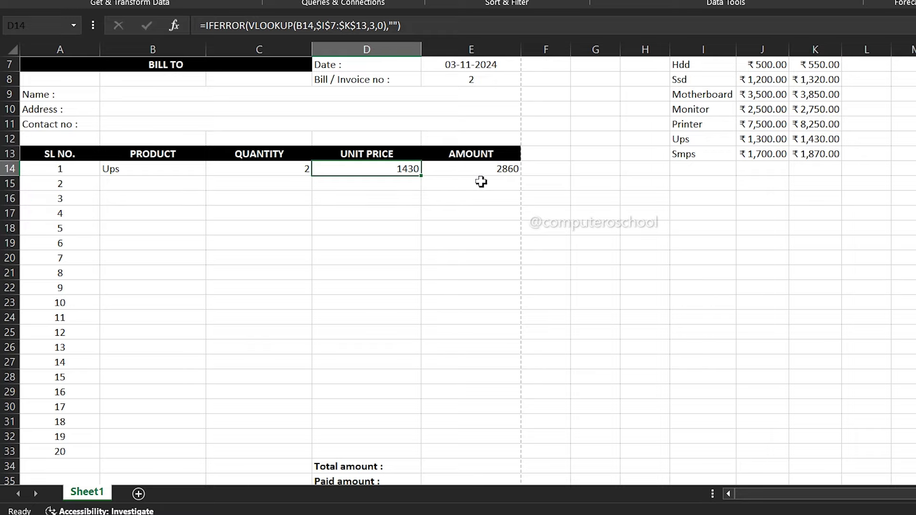
mouse_move(181, 170)
left_mouse_down()
mouse_move(194, 198)
mouse_move(374, 342)
mouse_move(422, 394)
mouse_move(445, 450)
left_mouse_up()
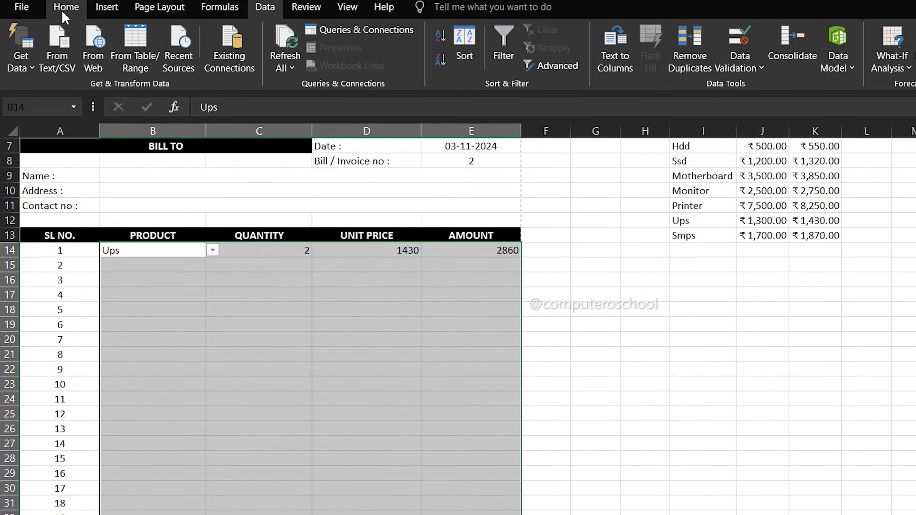
Centre-align the entries in the product table
left_click(65, 10)
left_click(336, 61)
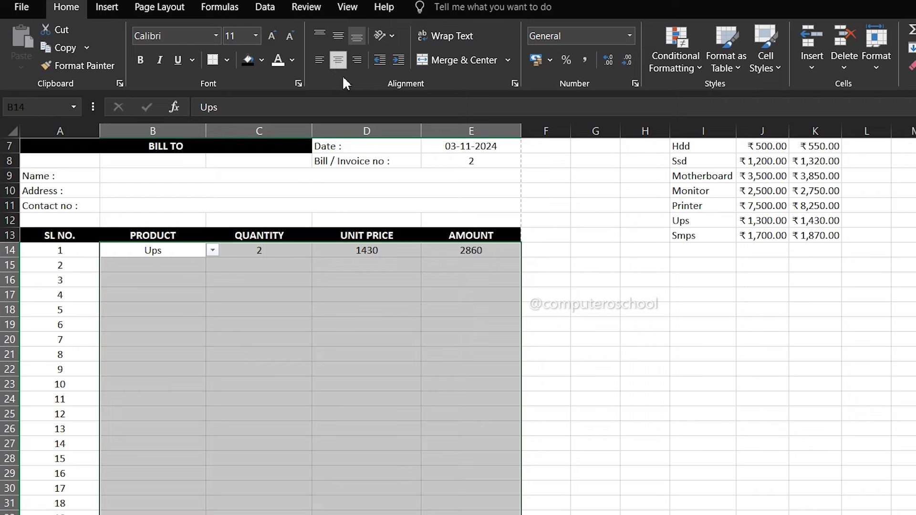
left_click(380, 288)
Format D14:E33 as rupee Currency, so row 14 shows ₹1,430.00 and ₹2,860.00
mouse_move(370, 249)
left_mouse_down()
mouse_move(456, 348)
mouse_move(477, 506)
left_mouse_up()
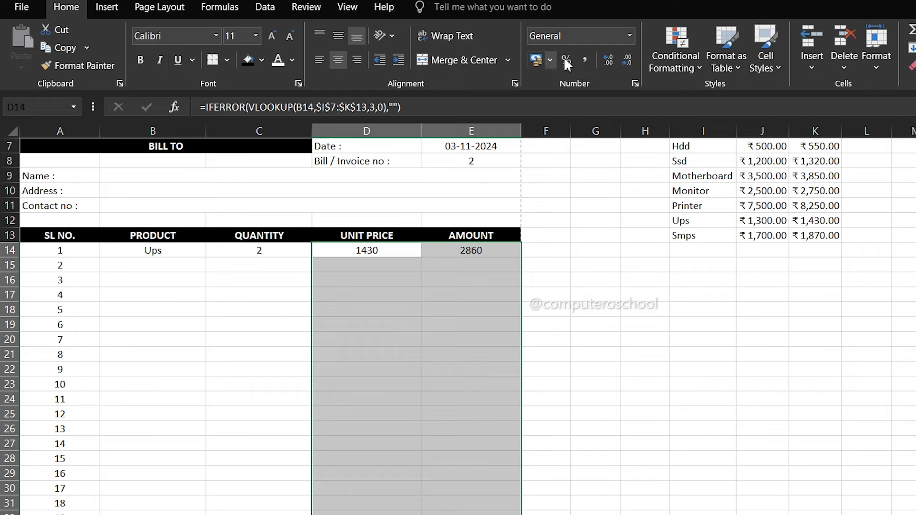
left_click(630, 36)
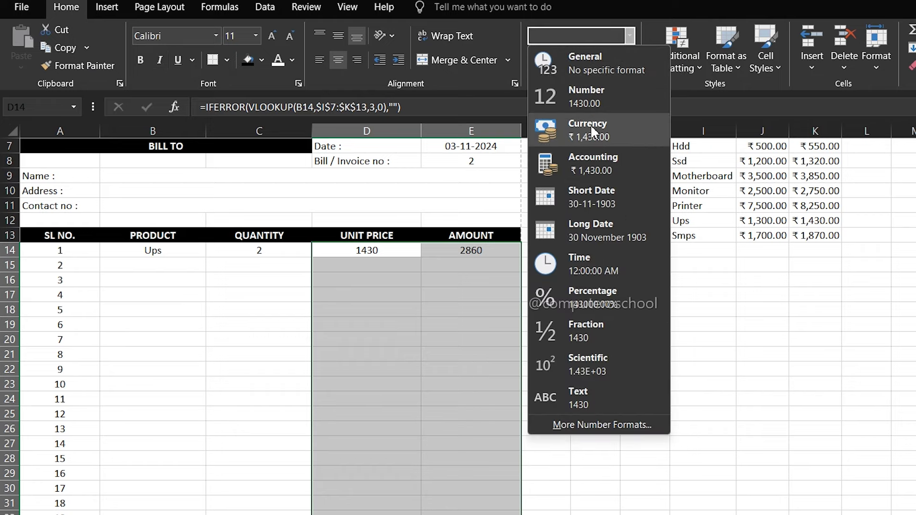
left_click(585, 136)
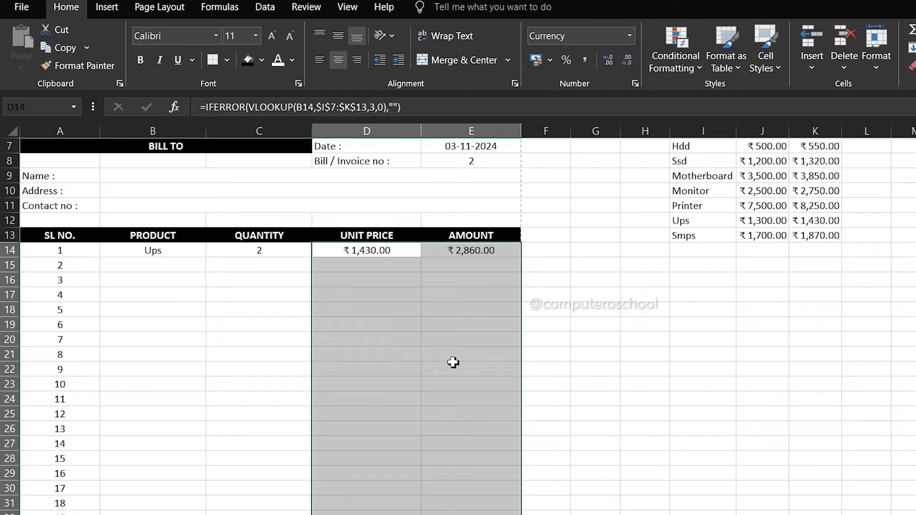
scroll(465, 356, "down", 1)
scroll(465, 356, "down", 1)
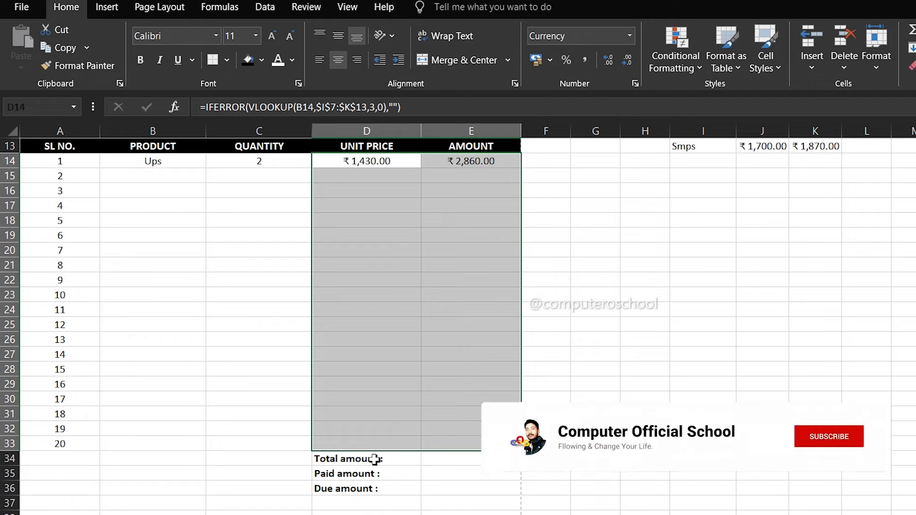
left_click(373, 458)
left_click(435, 461)
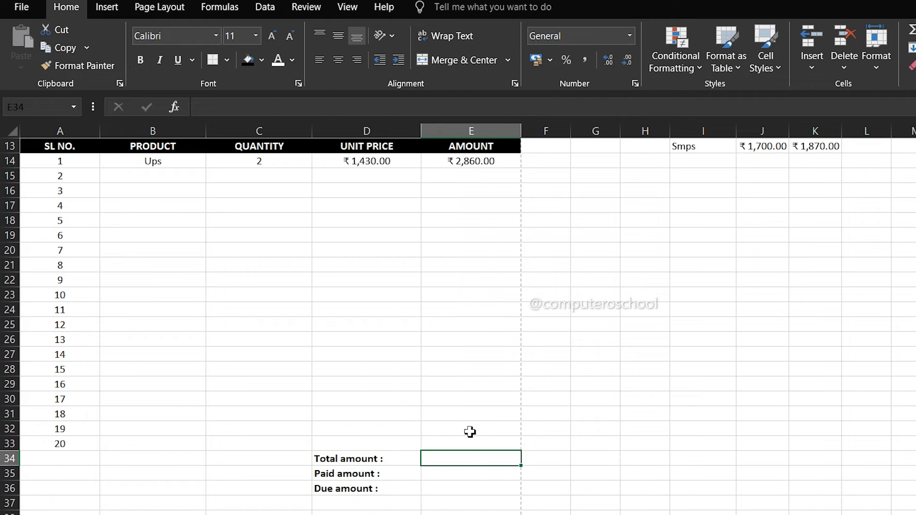
AutoSum the Amount column into E34 as =SUM(E14:E33), showing ₹2,860.00
left_click_drag(474, 162, 492, 459)
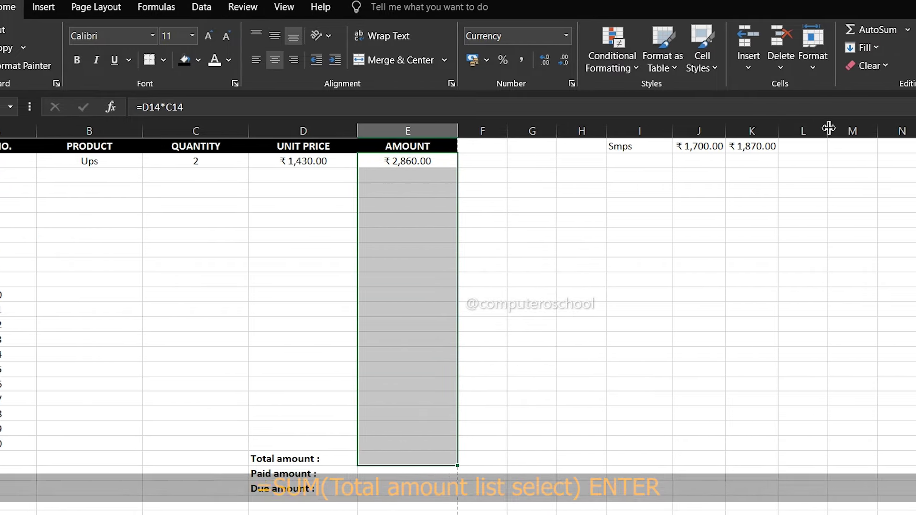
left_click(911, 29)
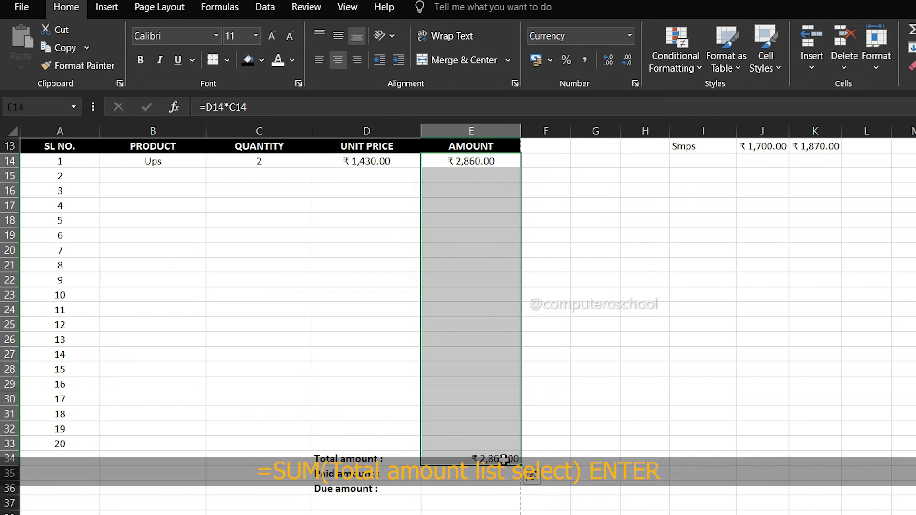
left_click(470, 458)
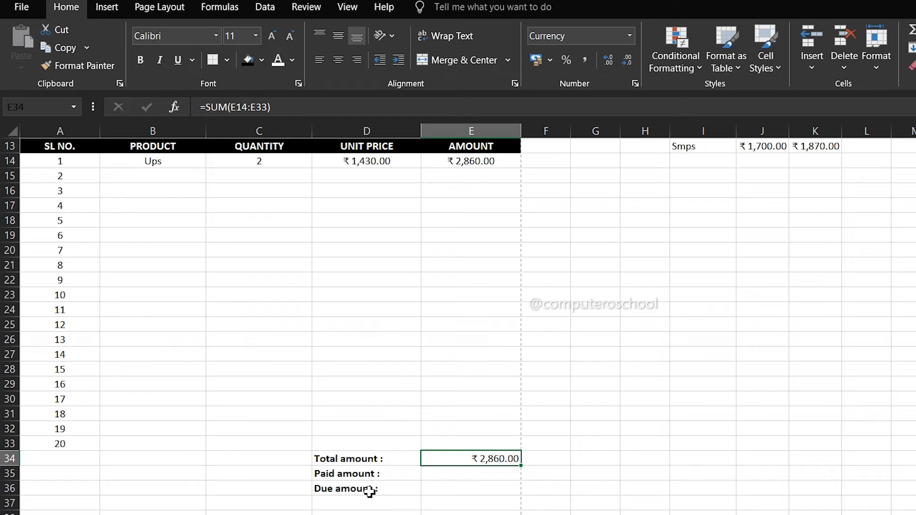
left_click(449, 496)
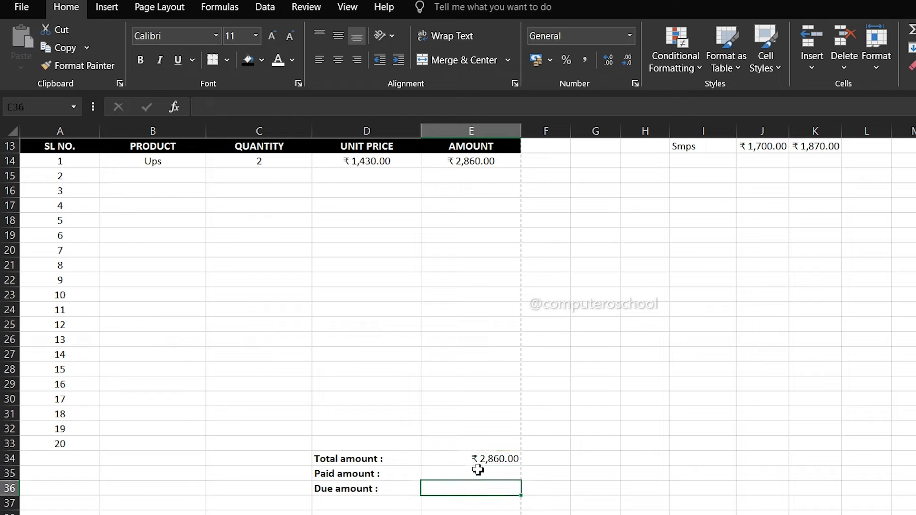
left_click(481, 457)
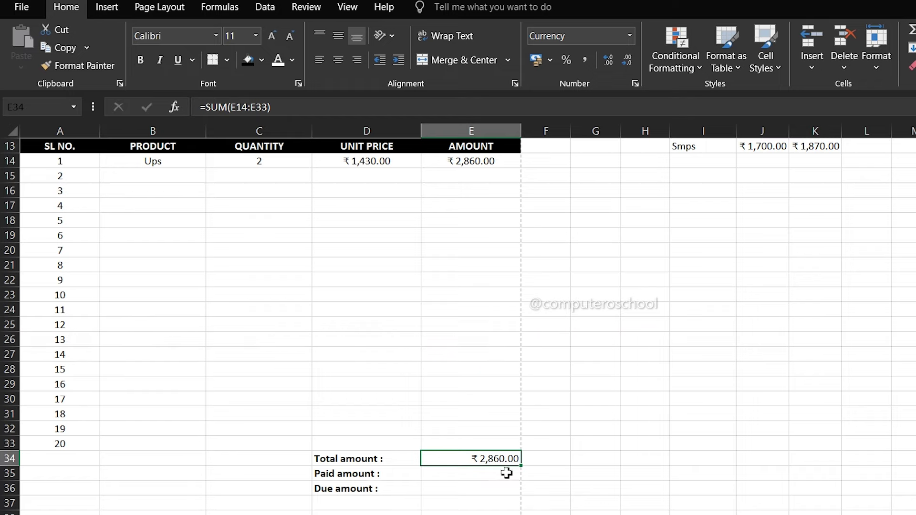
left_click(472, 476)
left_click(481, 488)
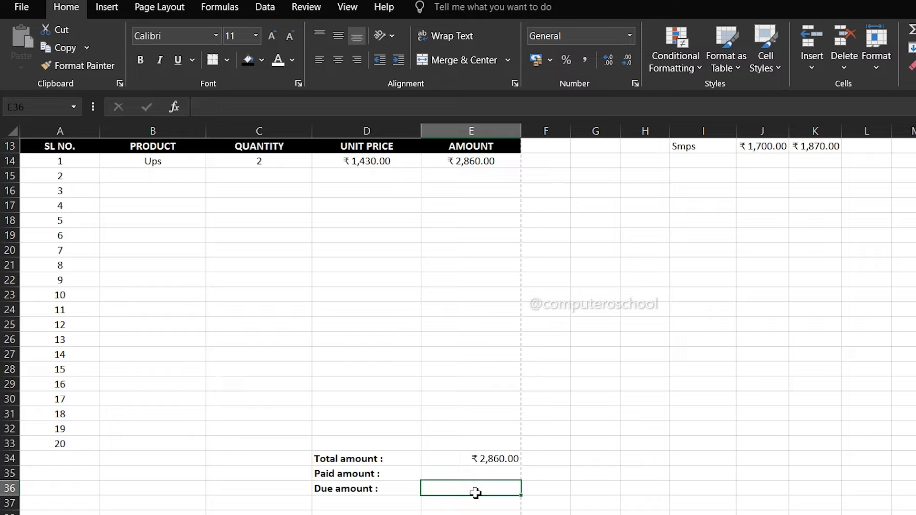
Enter =E34-E35 in the Due amount cell E36
type("=")
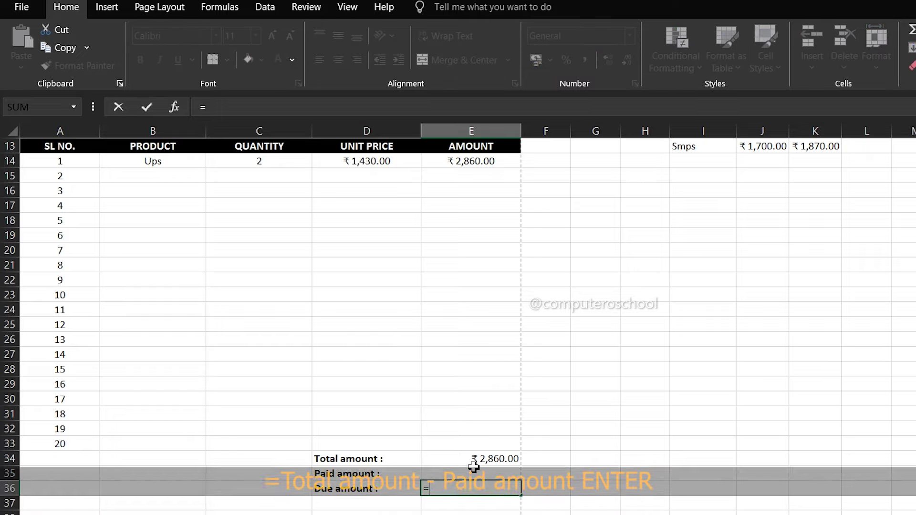
left_click(477, 459)
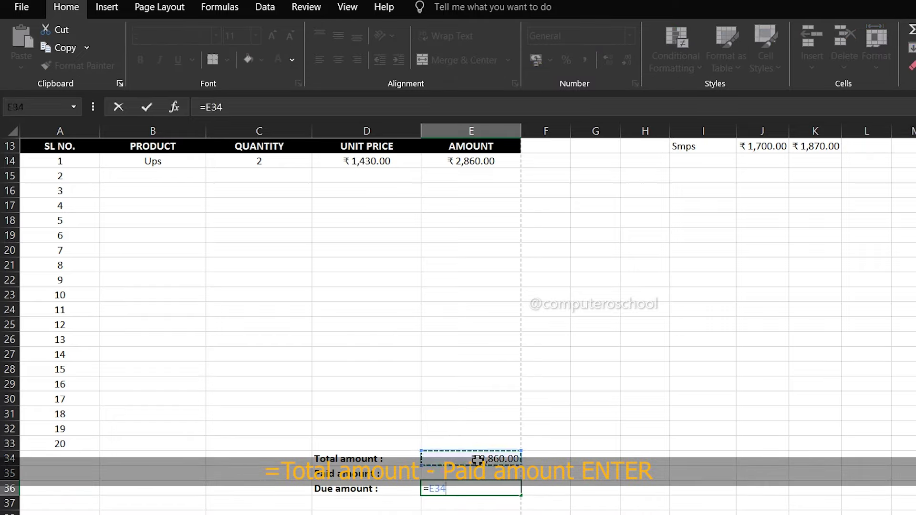
type("-")
left_click(471, 475)
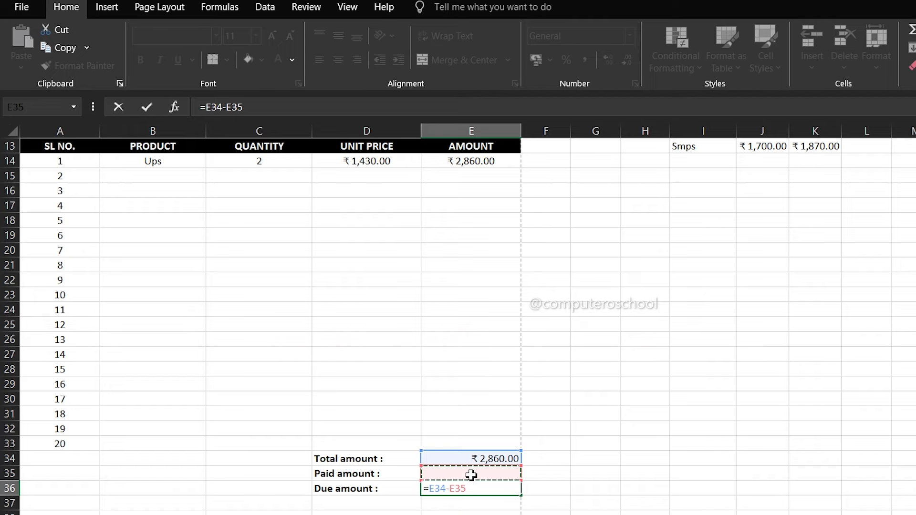
key("Return")
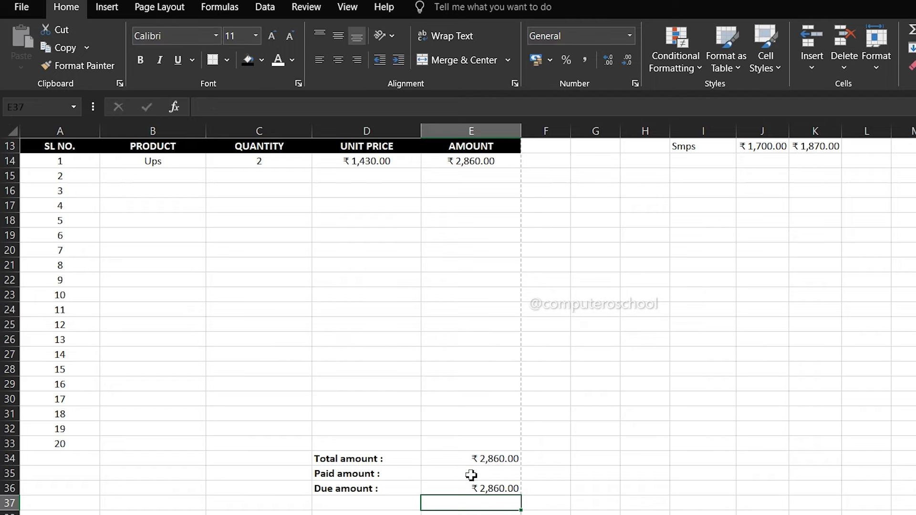
key("Up")
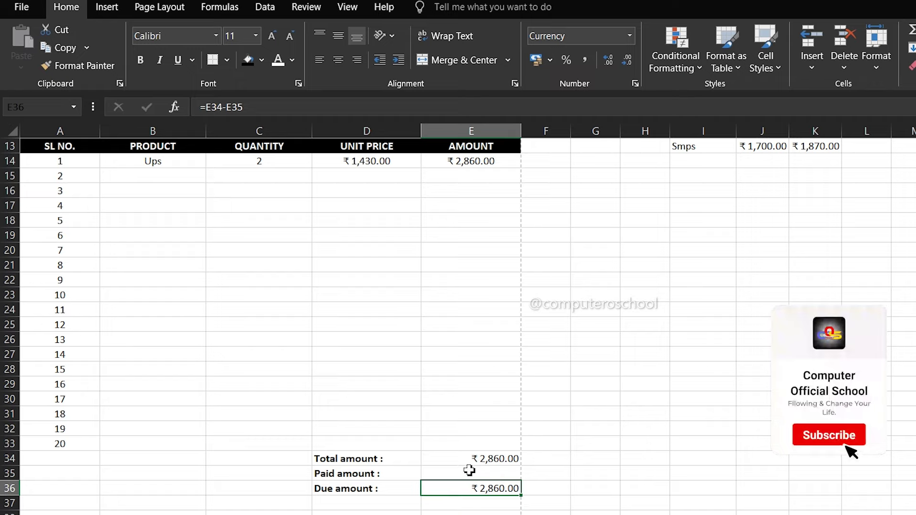
Test with a Paid amount of 2500 in E35, giving ₹360.00 due
left_click(469, 470)
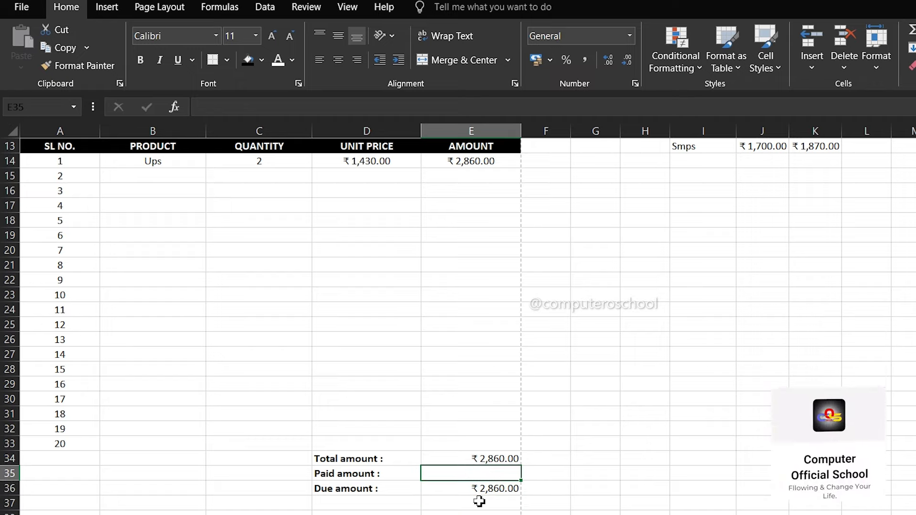
type("2500")
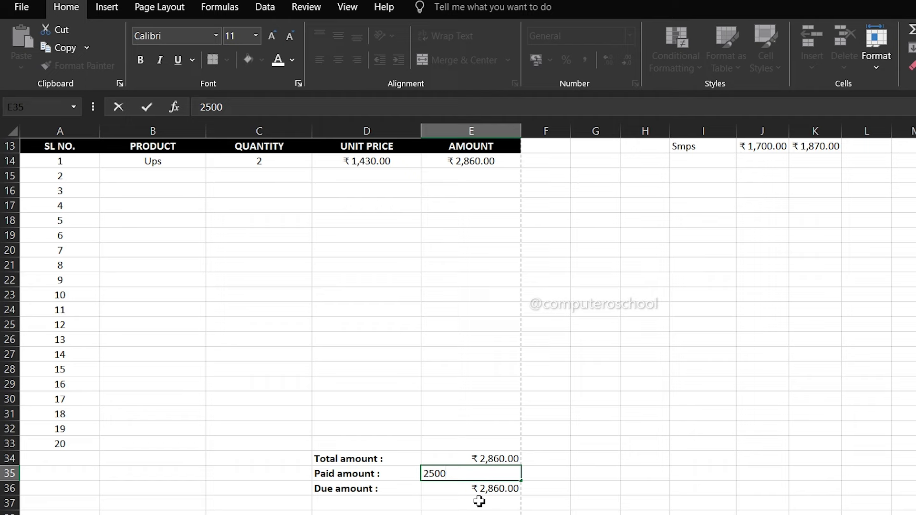
key("Return")
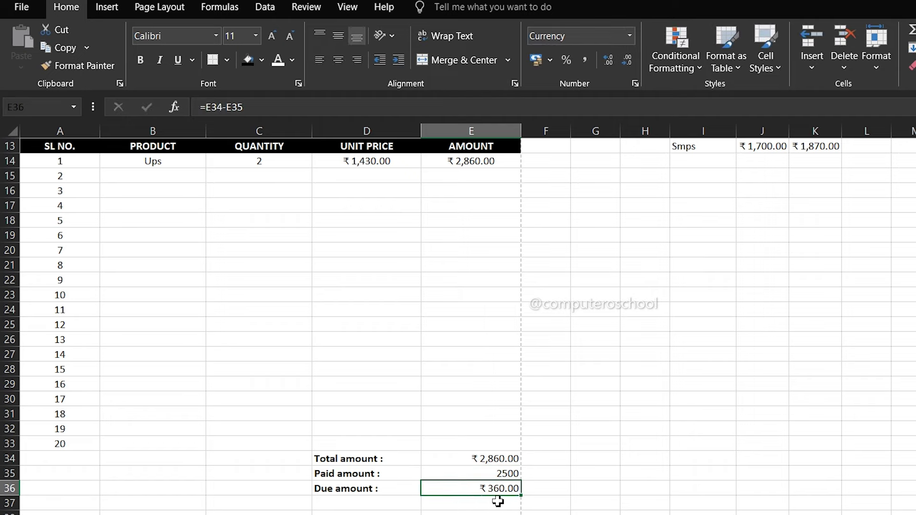
left_click(503, 474)
scroll(481, 408, "up", 2)
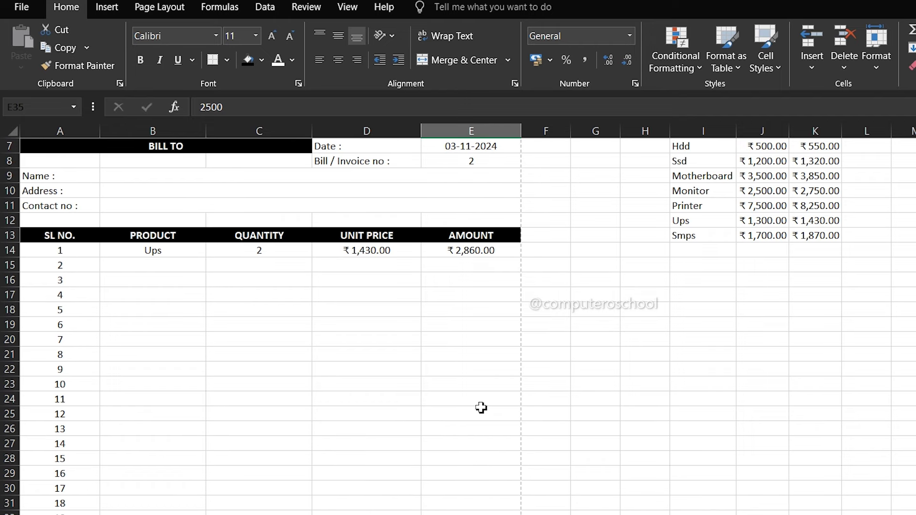
scroll(480, 408, "up", 2)
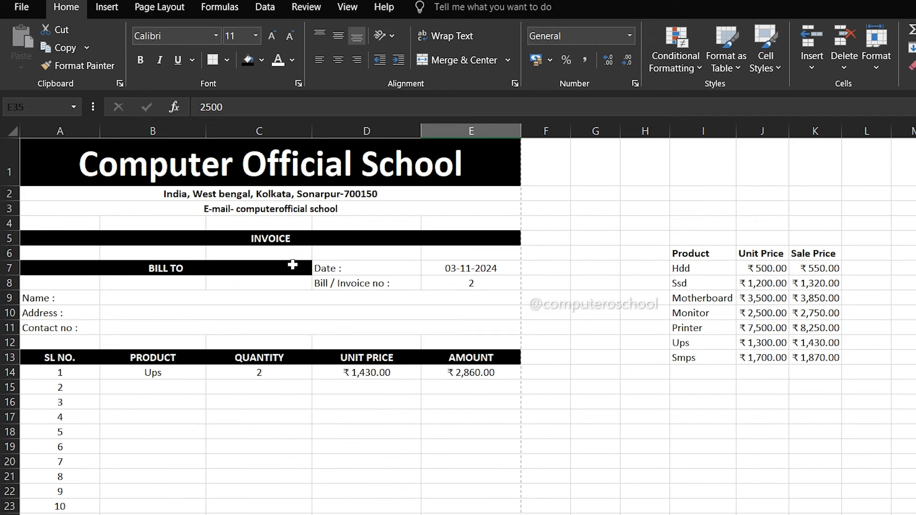
scroll(130, 291, "down", 3)
mouse_move(82, 205)
left_mouse_down()
mouse_move(460, 462)
mouse_move(462, 487)
left_mouse_up()
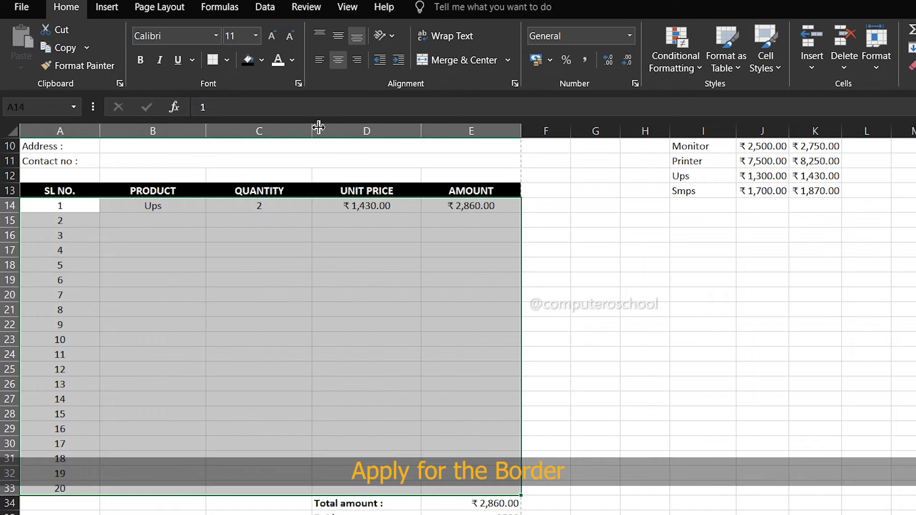
left_click(227, 60)
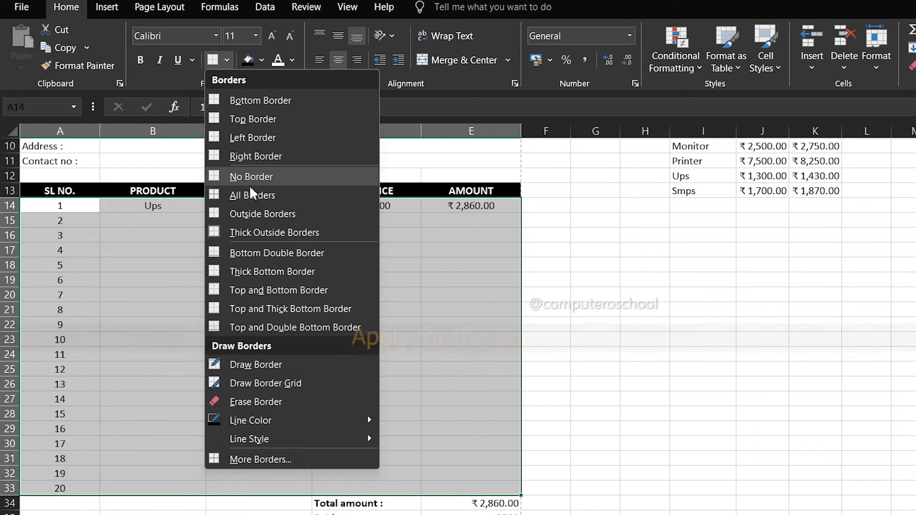
left_click(253, 195)
left_click(507, 354)
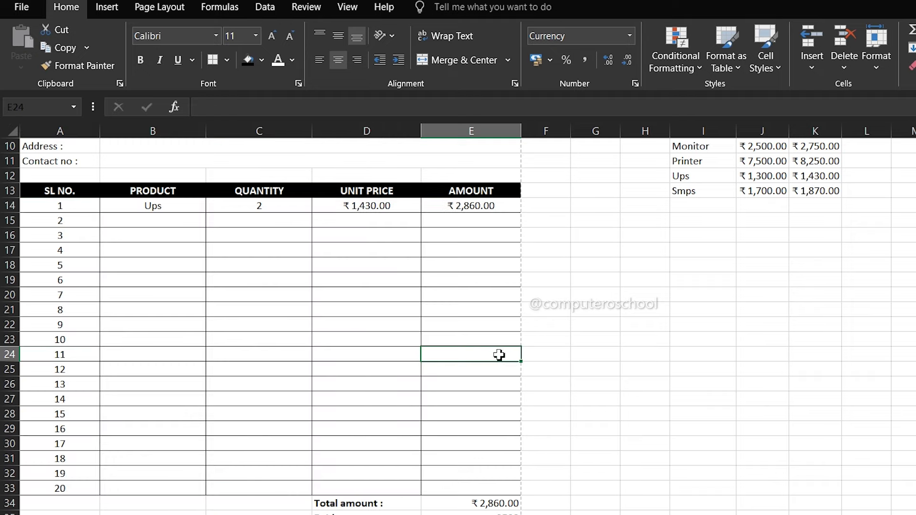
scroll(497, 361, "down", 3)
scroll(496, 361, "down", 1)
left_click_drag(358, 368, 484, 399)
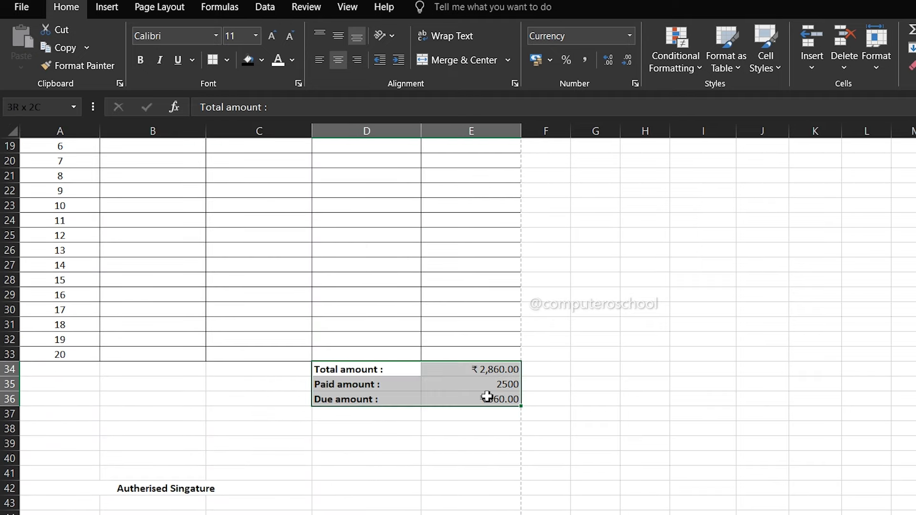
left_click(216, 66)
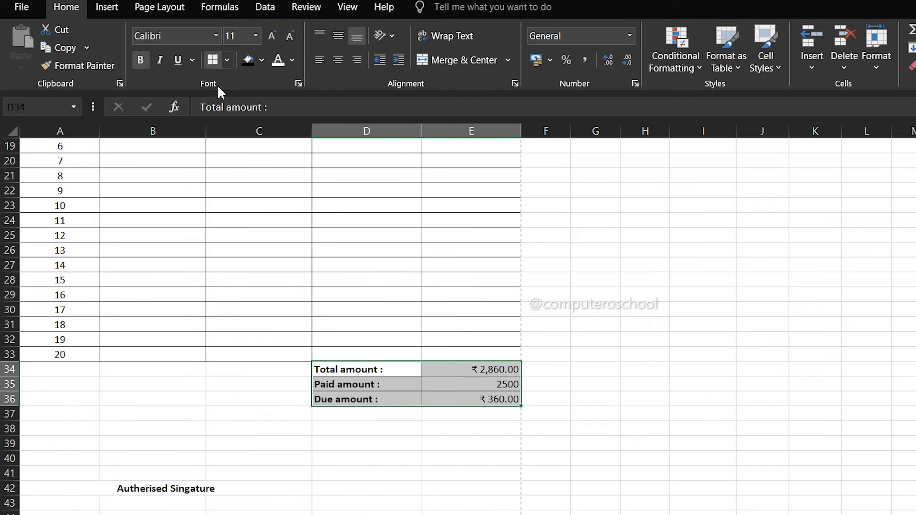
left_click(399, 382)
left_click_drag(72, 475, 239, 477)
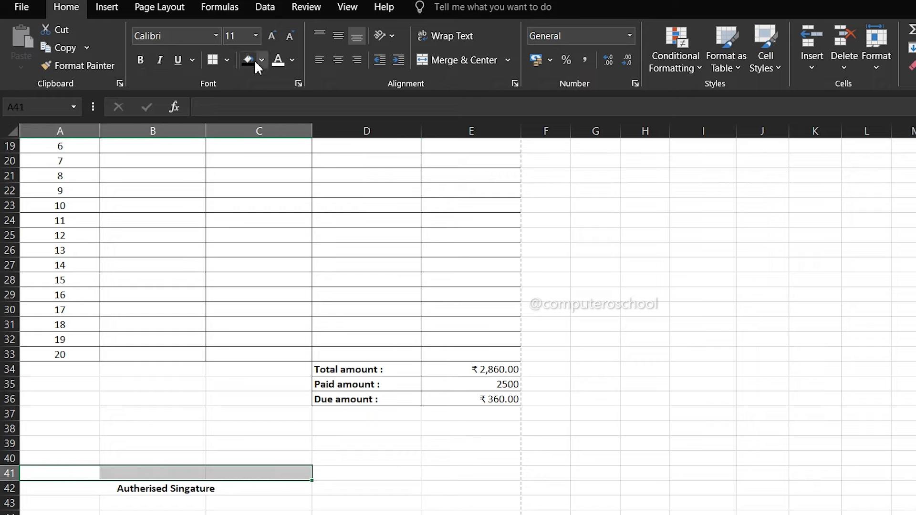
left_click(226, 60)
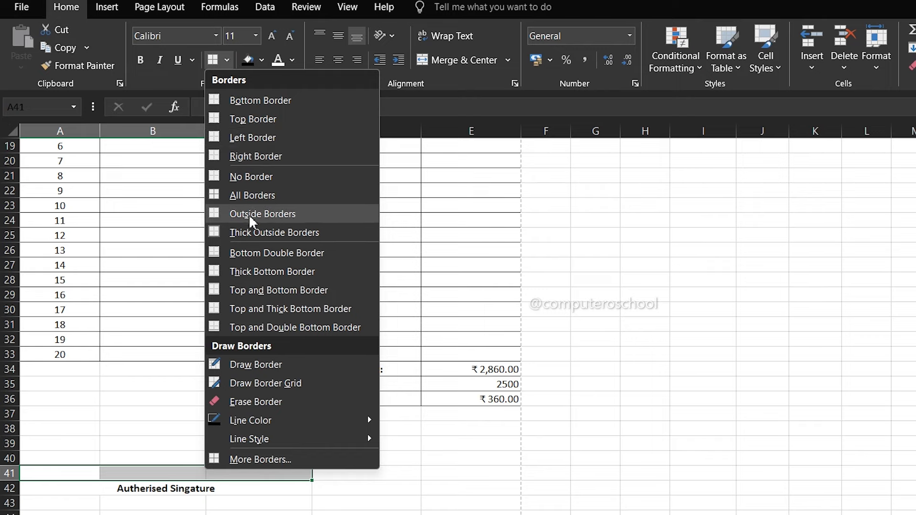
left_click(269, 255)
left_click(279, 456)
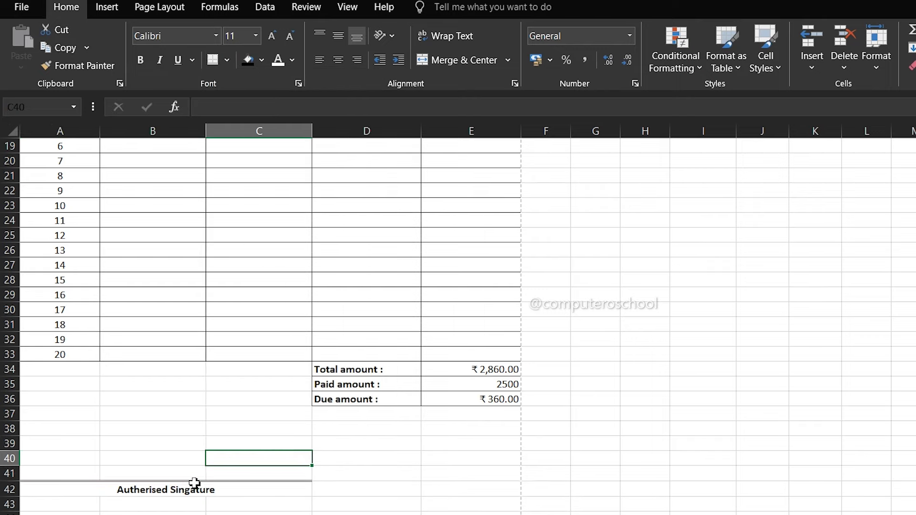
left_click(181, 488)
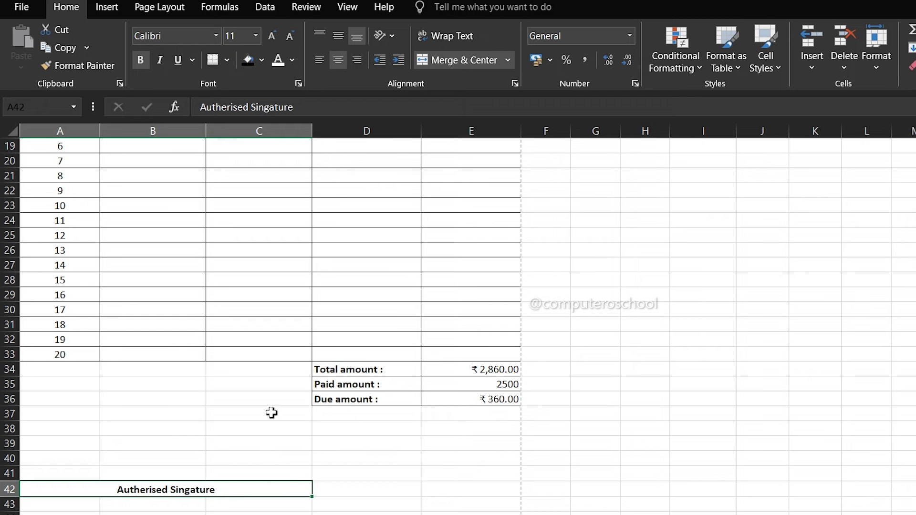
scroll(284, 382, "up", 3)
scroll(284, 380, "up", 2)
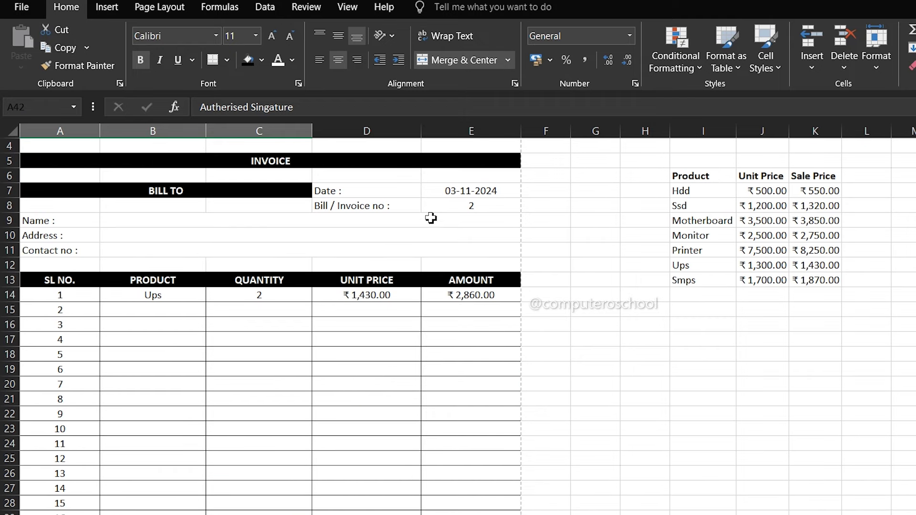
Turn off worksheet gridlines and check the invoice in print preview
left_click(347, 7)
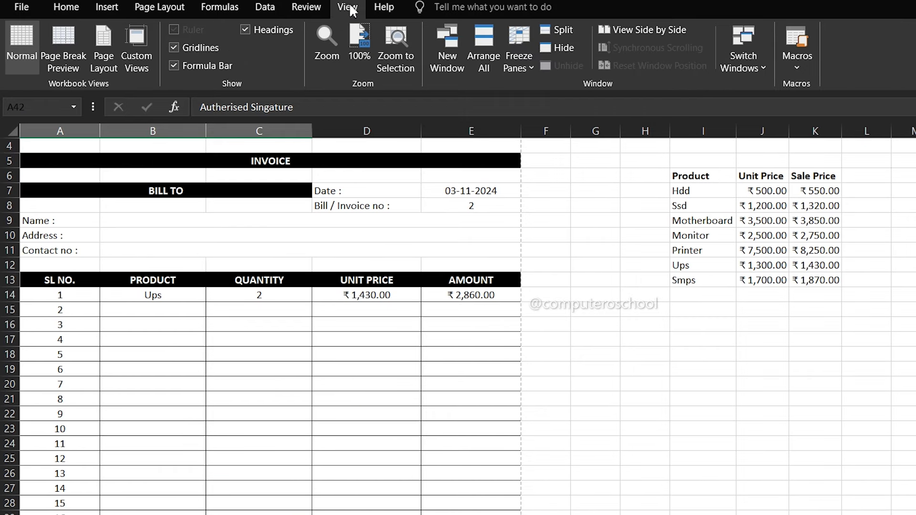
left_click(174, 47)
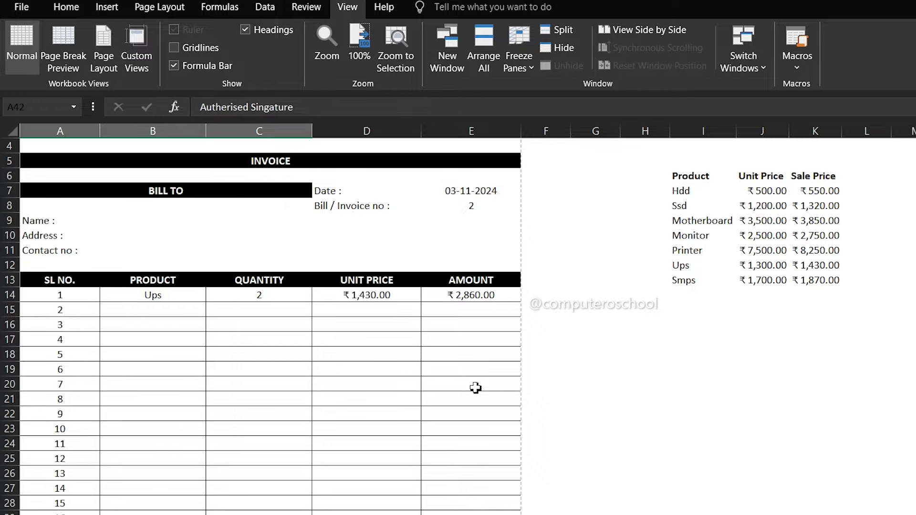
left_click(561, 320)
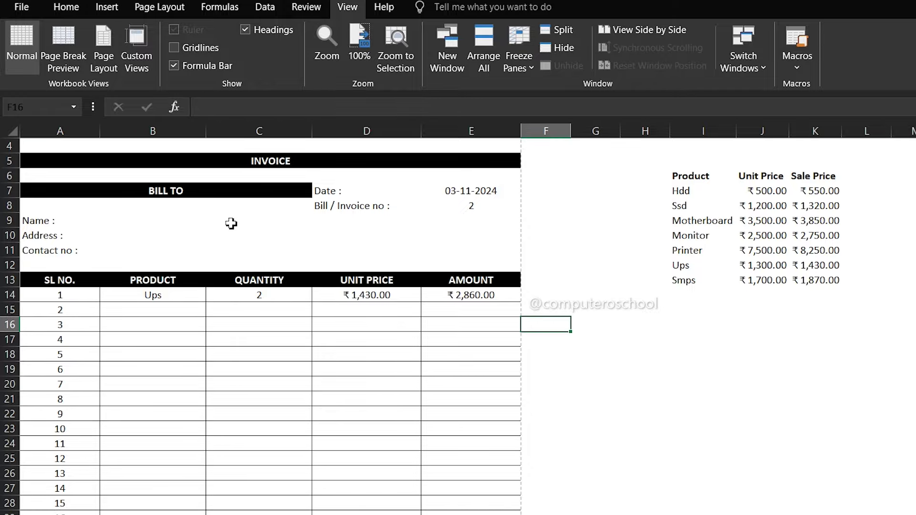
key("ctrl+p")
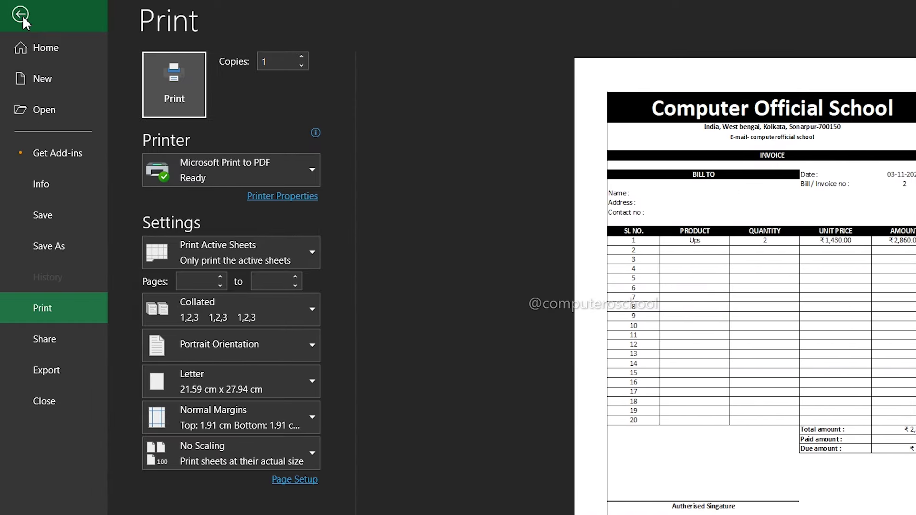
left_click(16, 35)
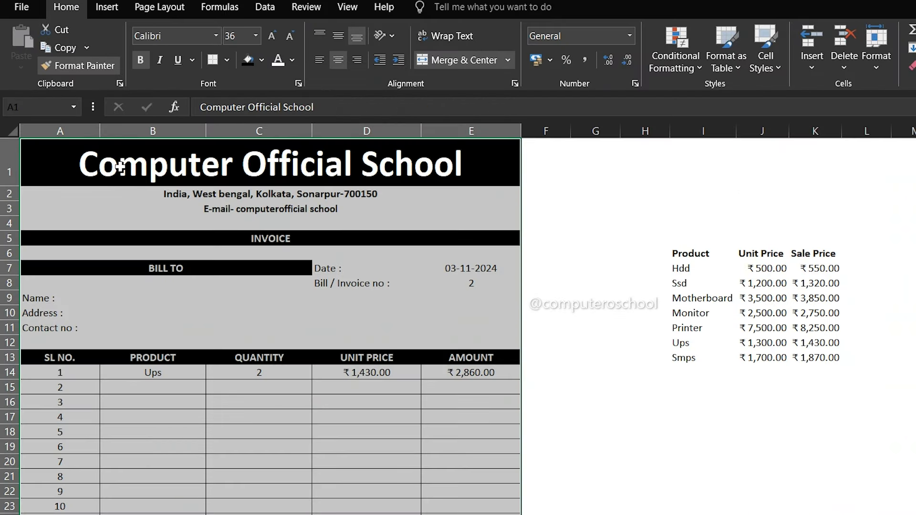
Choose Motherboard from B15's dropdown with quantity 2
scroll(286, 349, "down", 2)
left_click(196, 267)
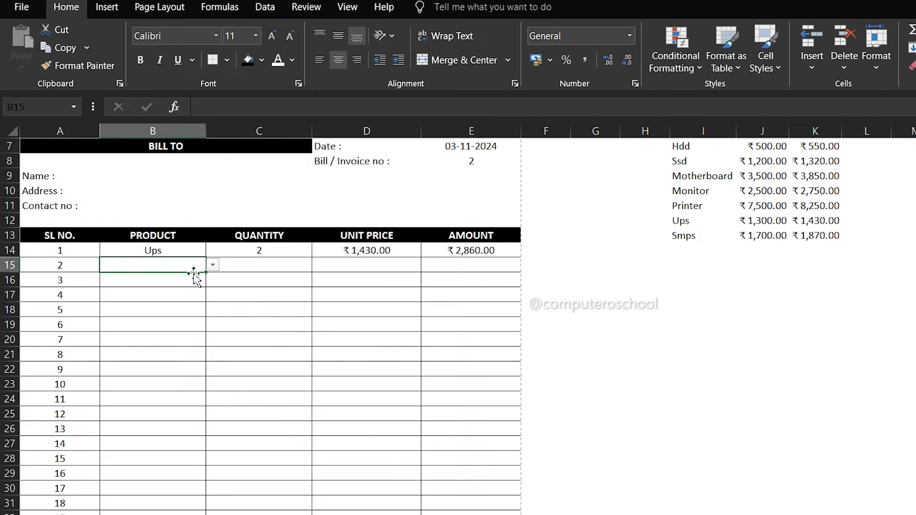
left_click(212, 265)
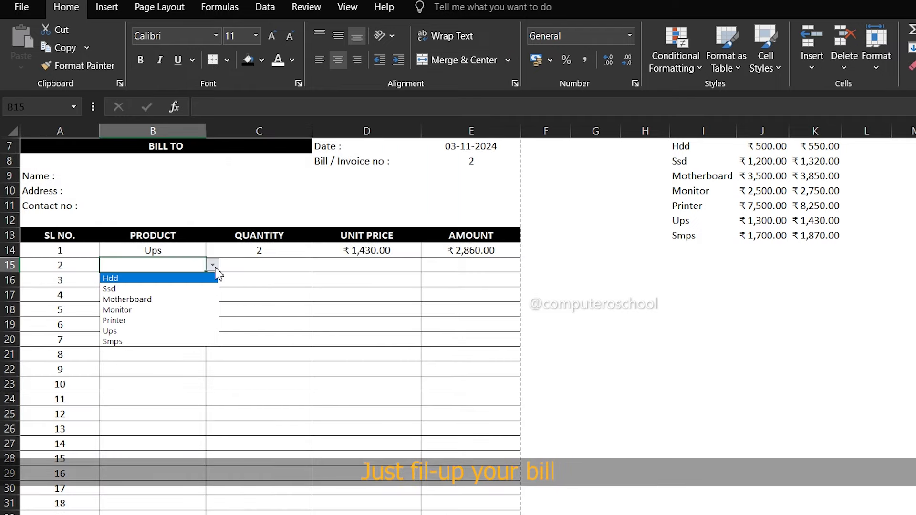
left_click(167, 299)
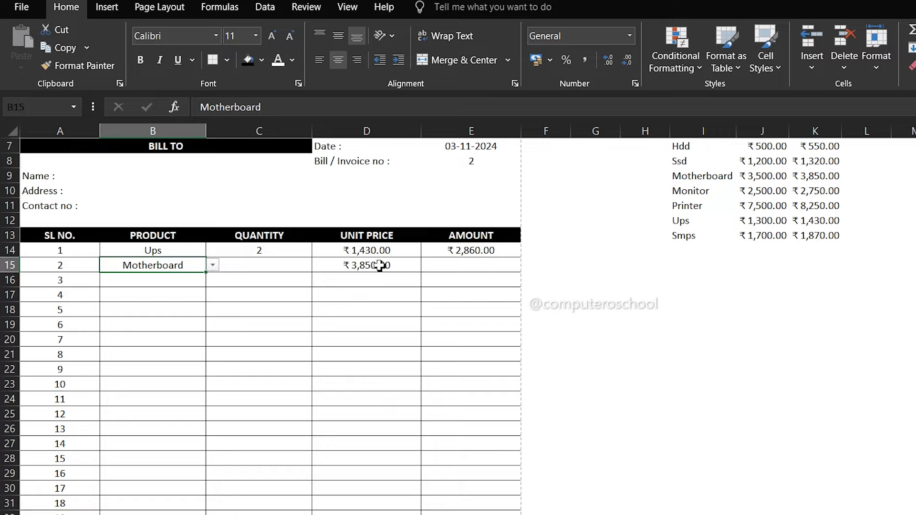
left_click(270, 268)
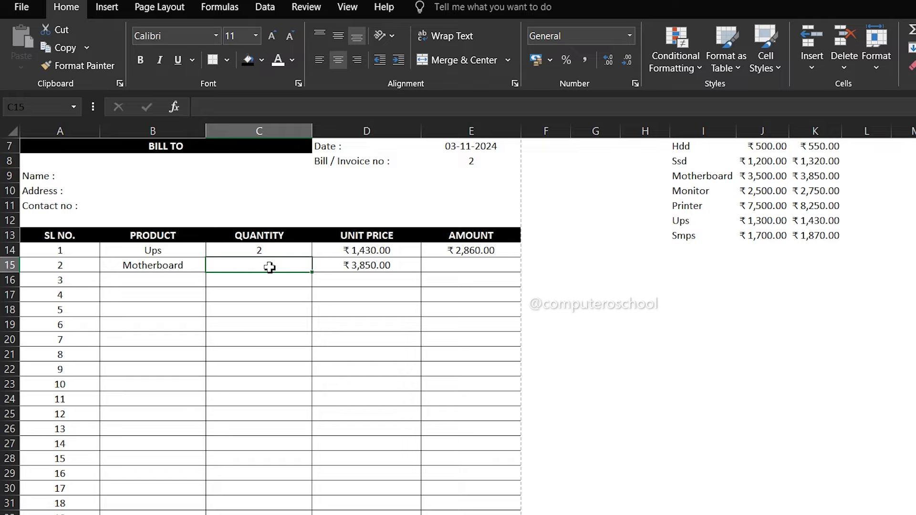
type("2")
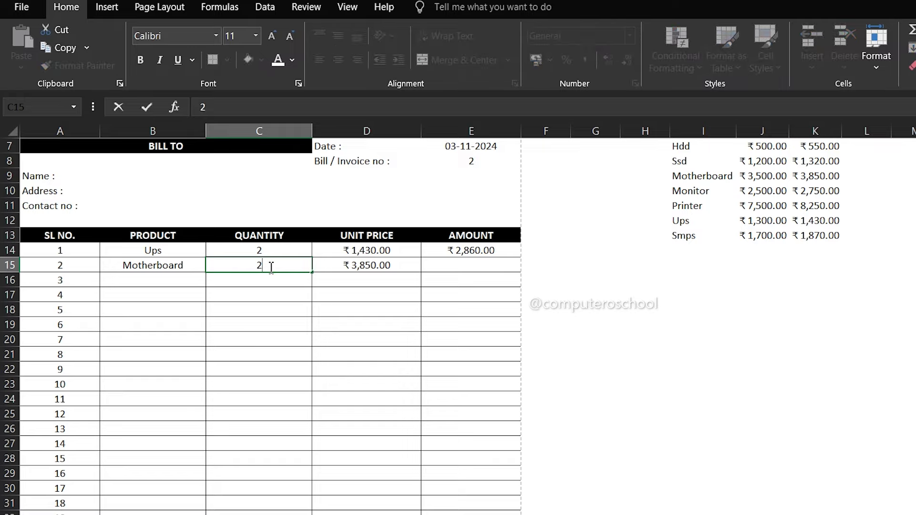
key("Tab")
Fill E14's amount formula down the AMOUNT column
left_click(458, 267)
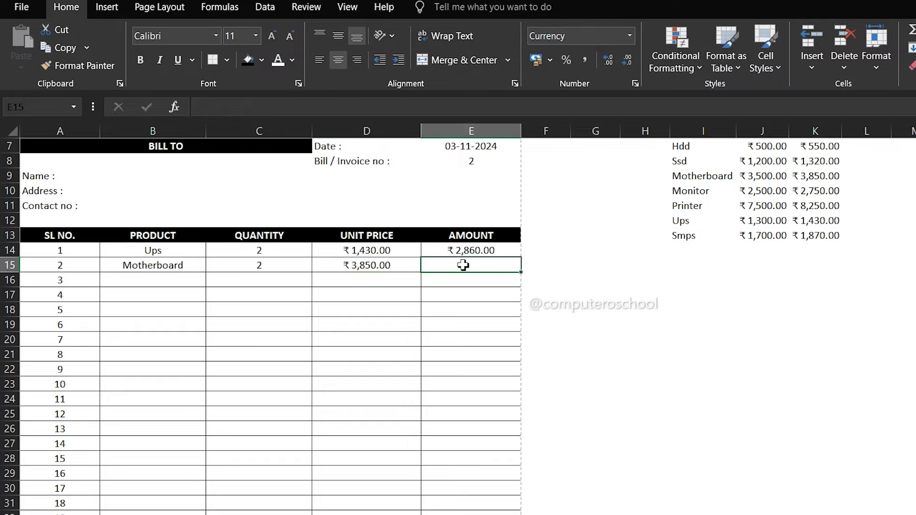
left_click(491, 252)
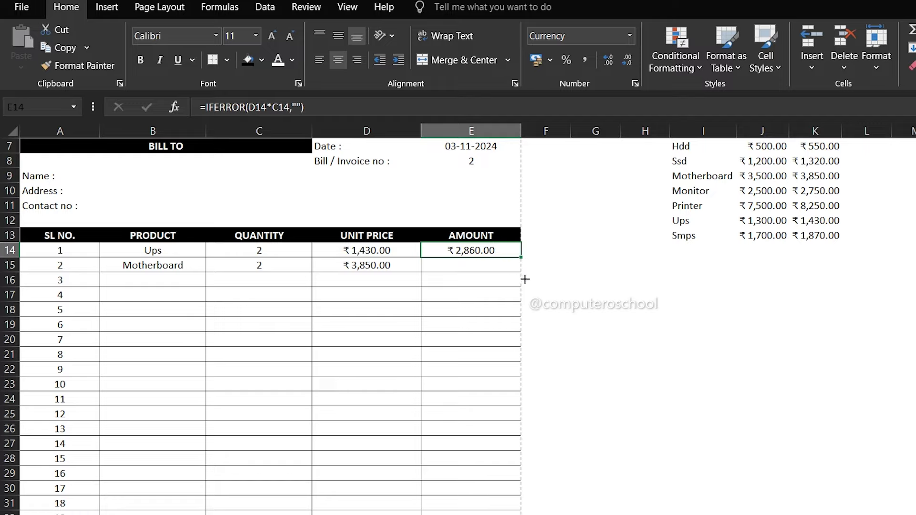
left_click_drag(525, 279, 520, 514)
left_click(470, 309)
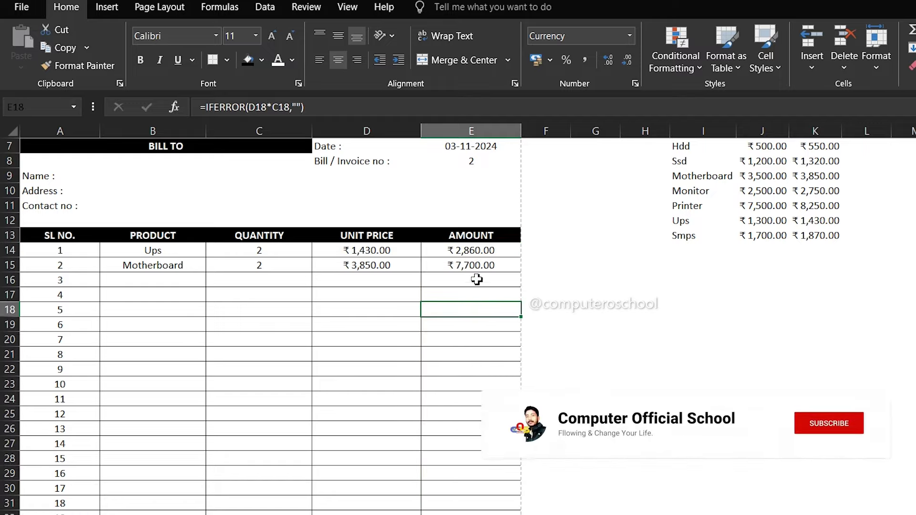
Choose Printer in B16 with quantity 1, priced at ₹8,250.00
left_click(186, 280)
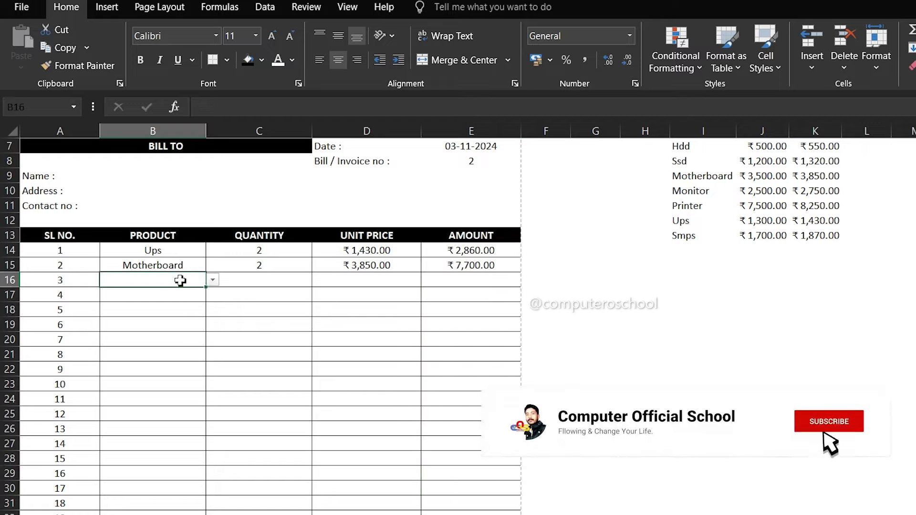
left_click(211, 280)
left_click(180, 335)
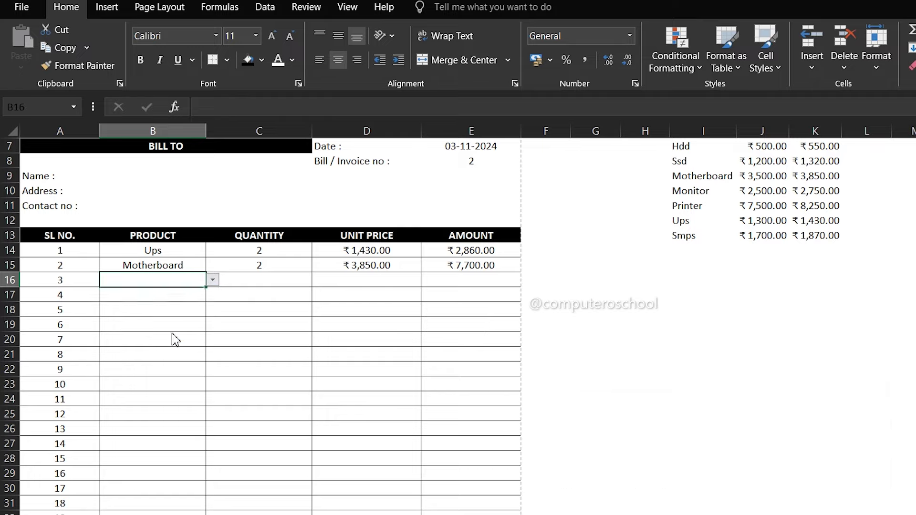
left_click(360, 280)
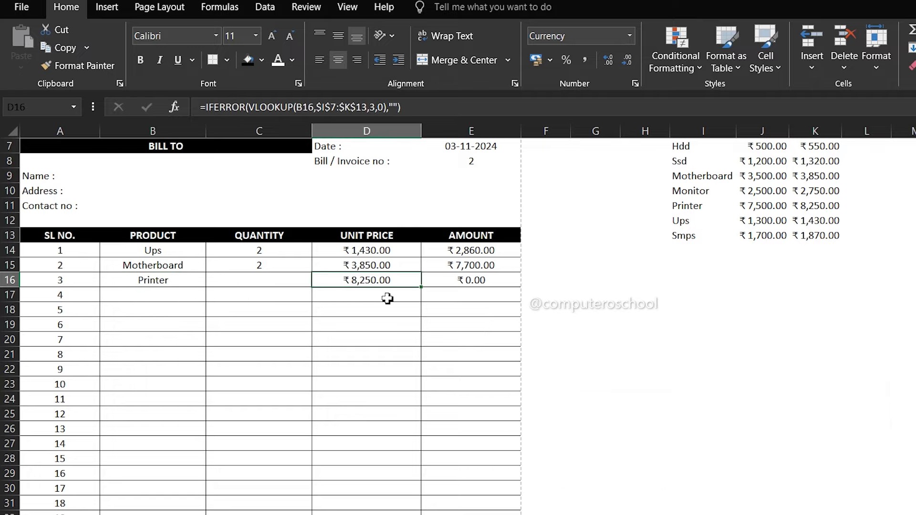
left_click(472, 281)
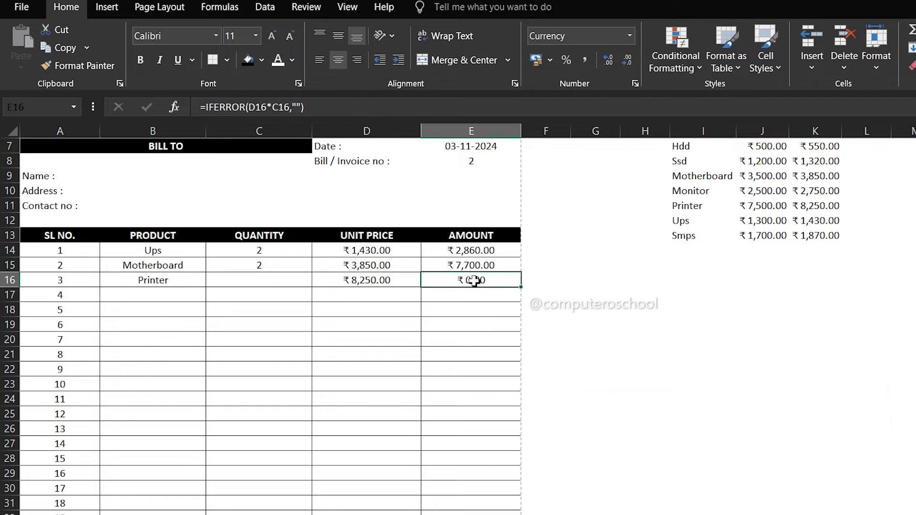
left_click(259, 281)
type("1")
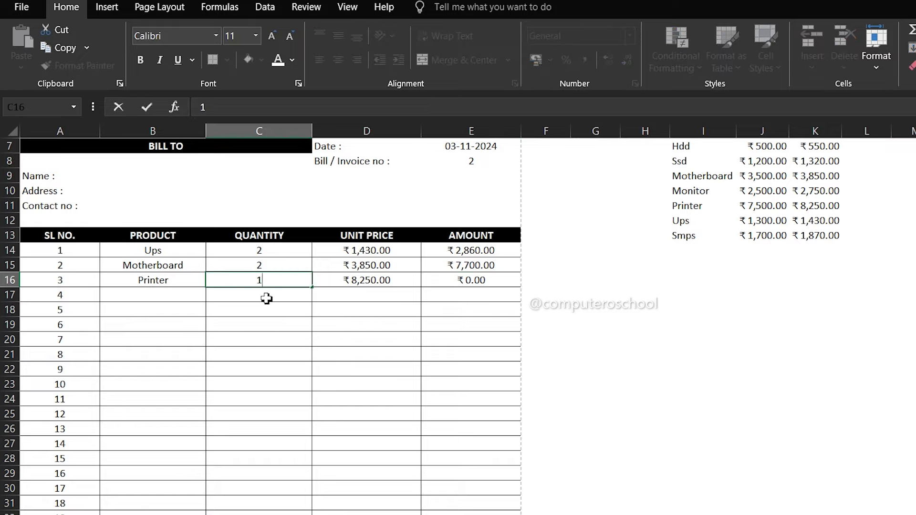
key("Tab")
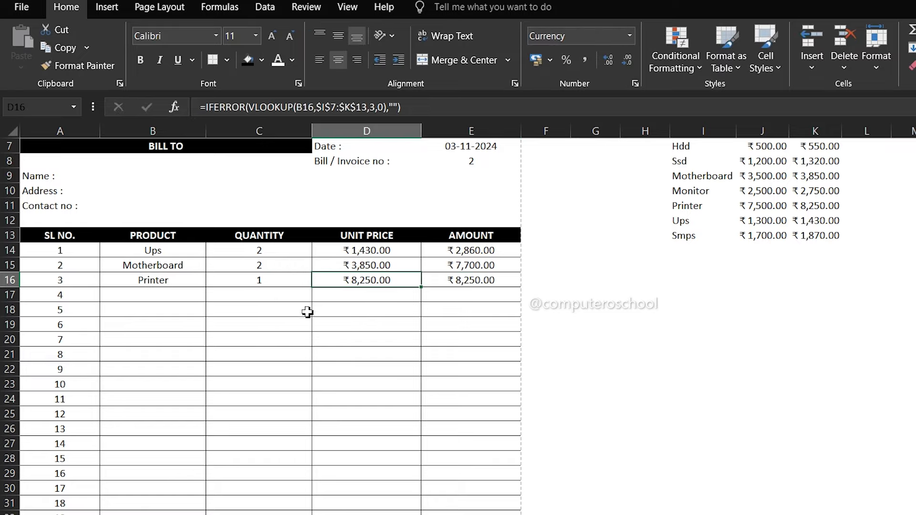
key("Tab")
Enter 18000 as the Paid amount, leaving ₹810.00 due on ₹18,810.00
scroll(479, 353, "down", 2)
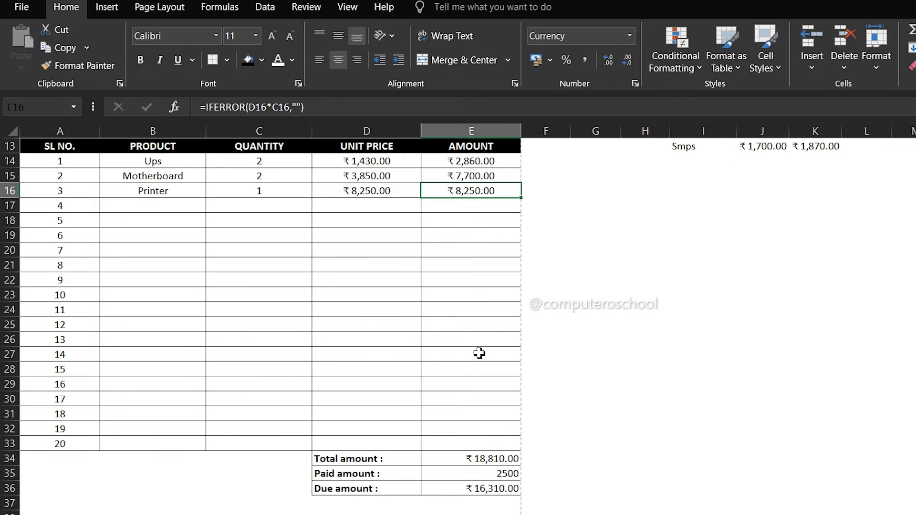
left_click(479, 460)
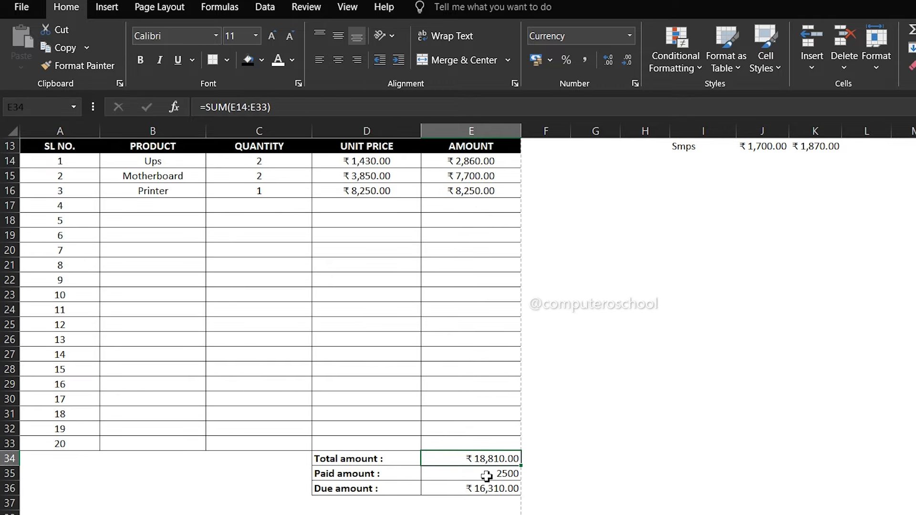
left_click(486, 476)
type("18000")
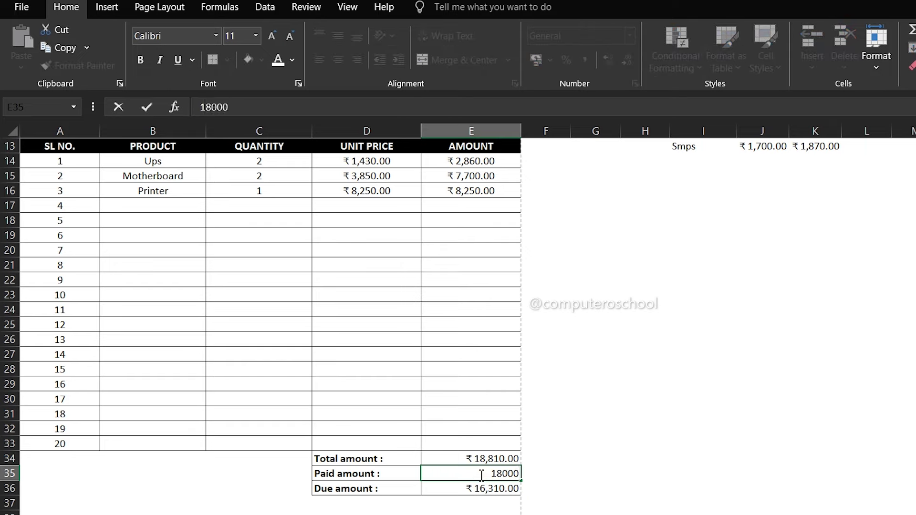
key("Return")
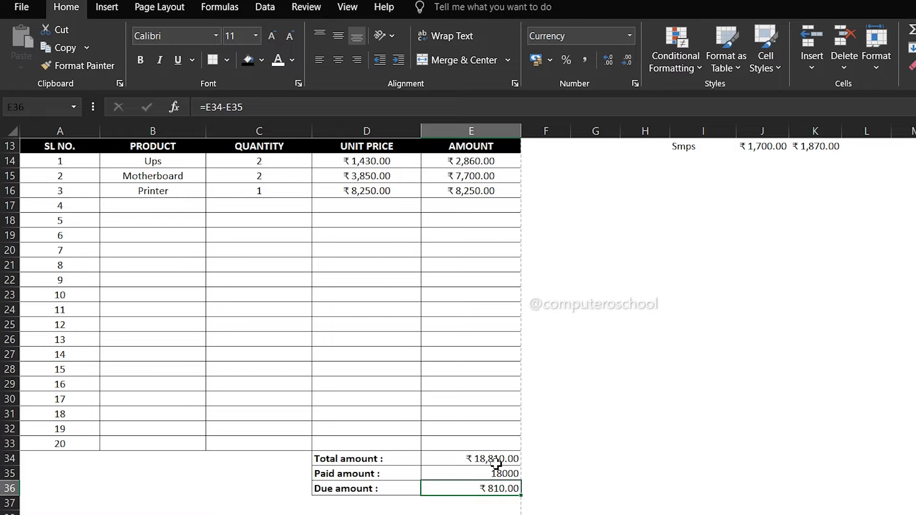
left_click(498, 513)
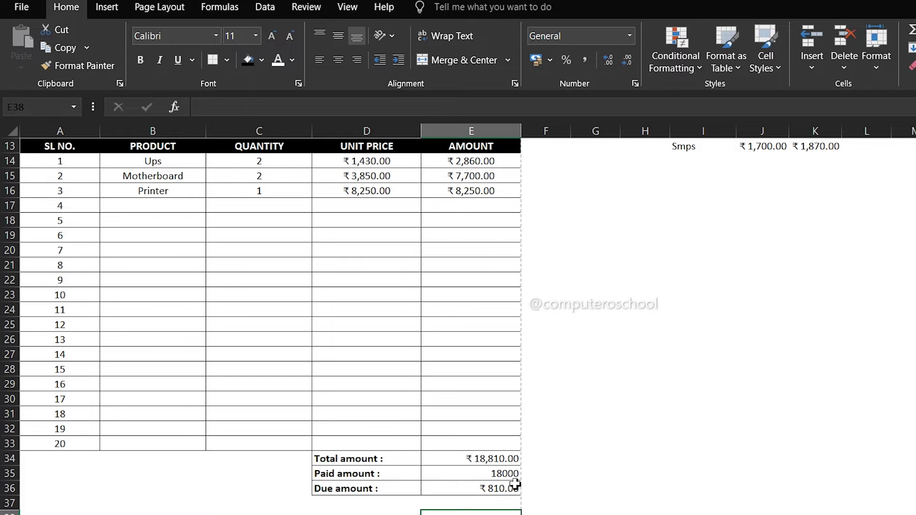